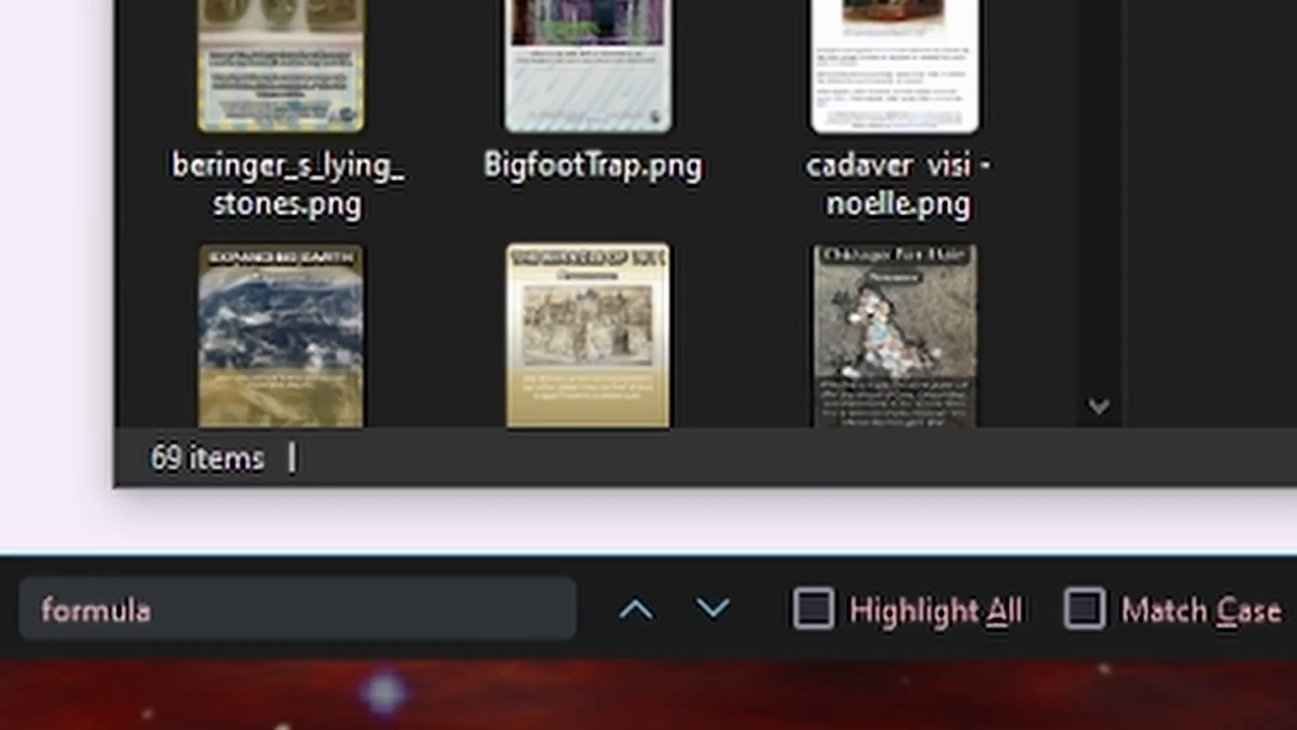
Move the Andy Warhol's Empire card image from the Discord Image Subs folder into the Jamthefifth folder
key(alt+Left)
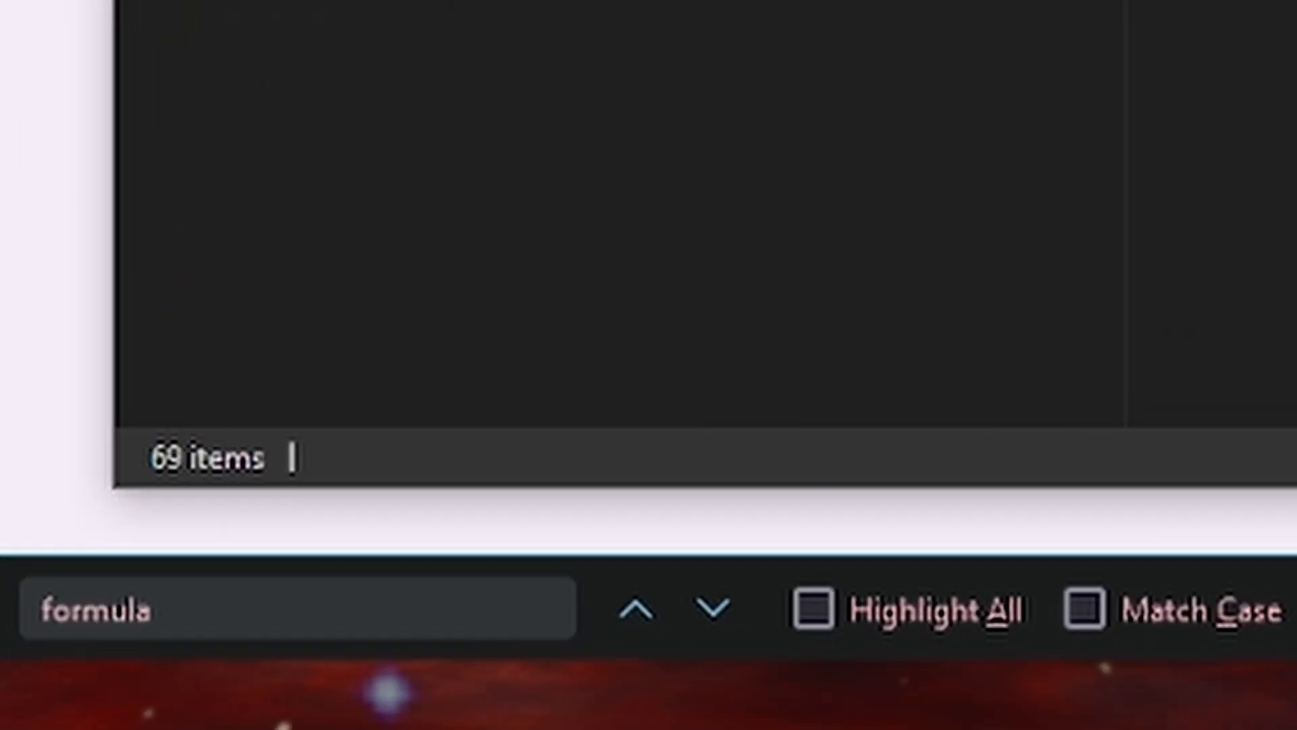
double_click(528, 179)
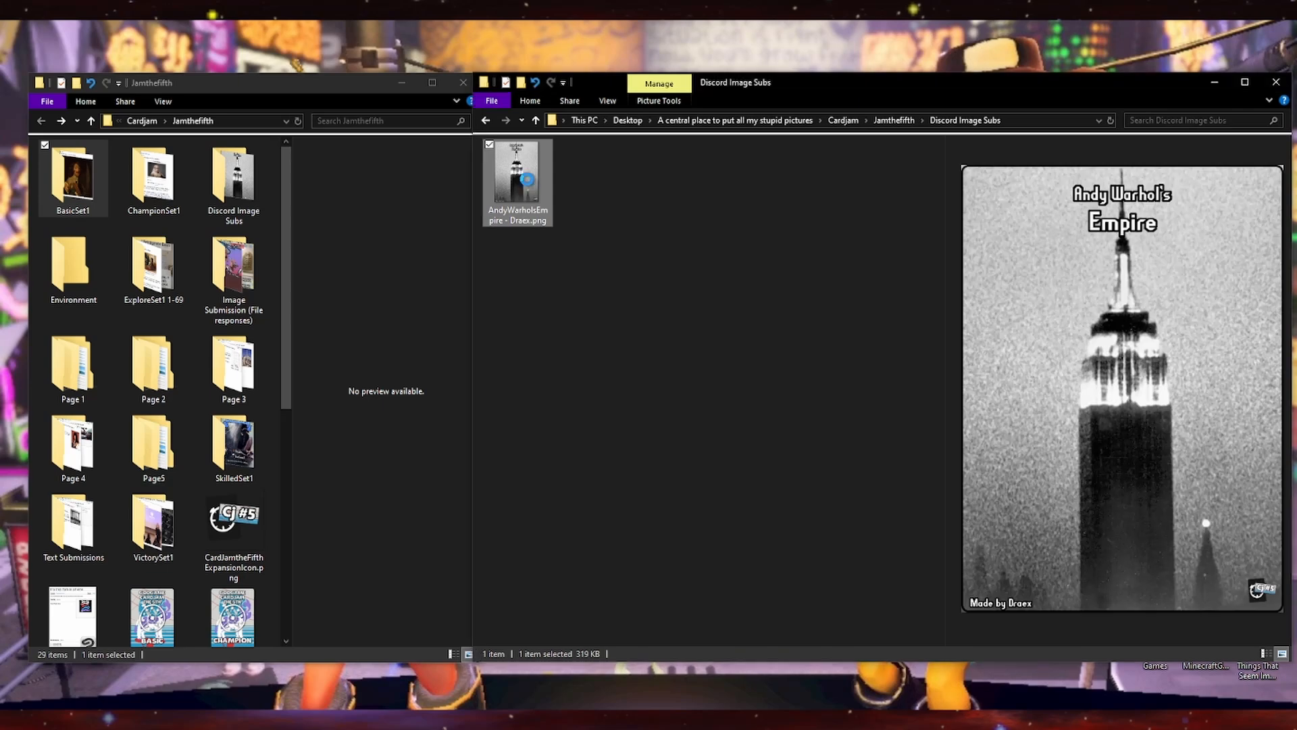
drag(530, 186, 196, 228)
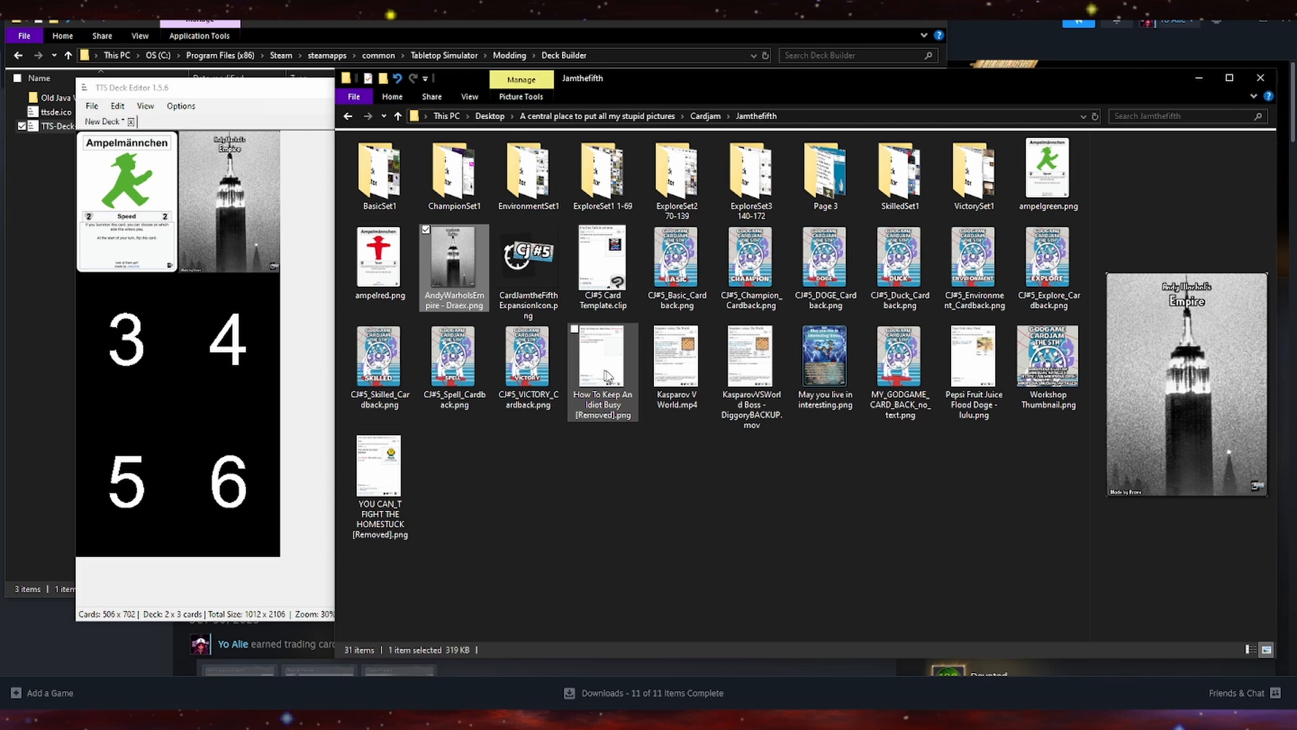
Fill deck slots 3 to 6 with the Idiot Busy, May you live in interesting times, Pepsi Fruit Juice Flood Doge and Homestuck card images
drag(608, 373, 148, 372)
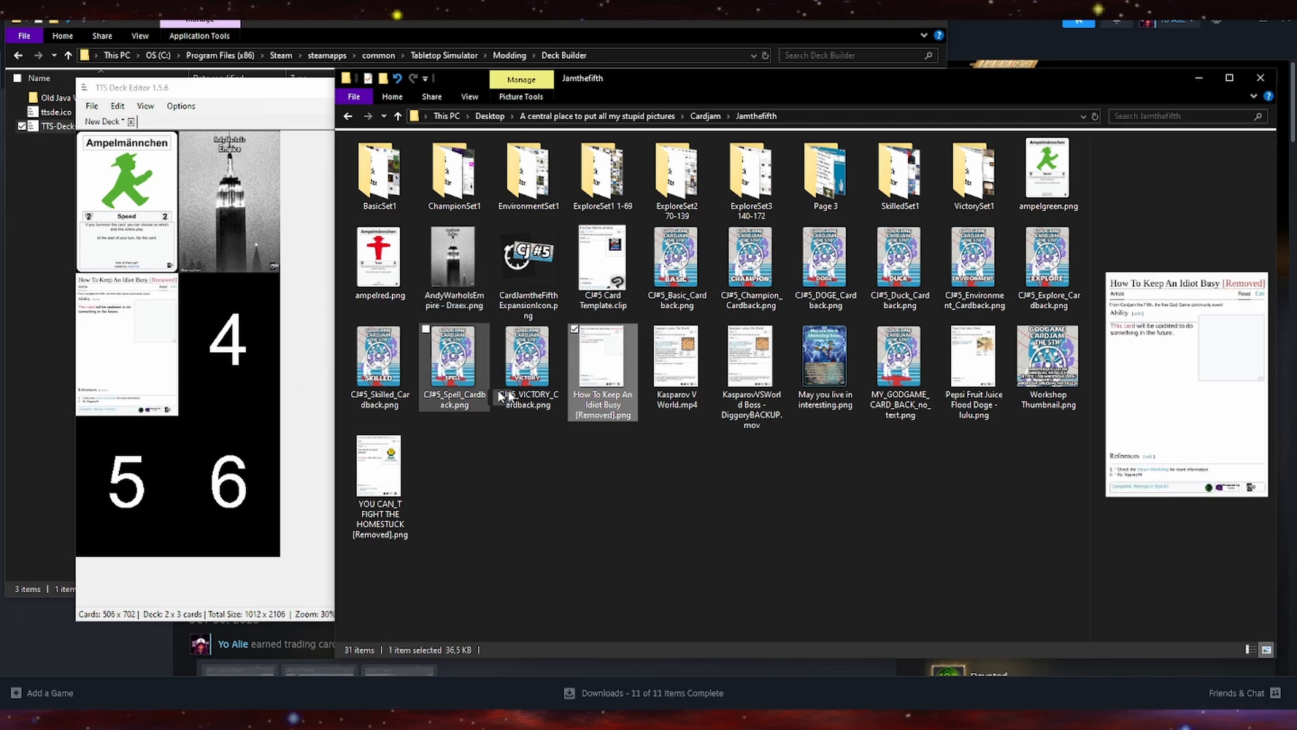
drag(853, 398, 229, 337)
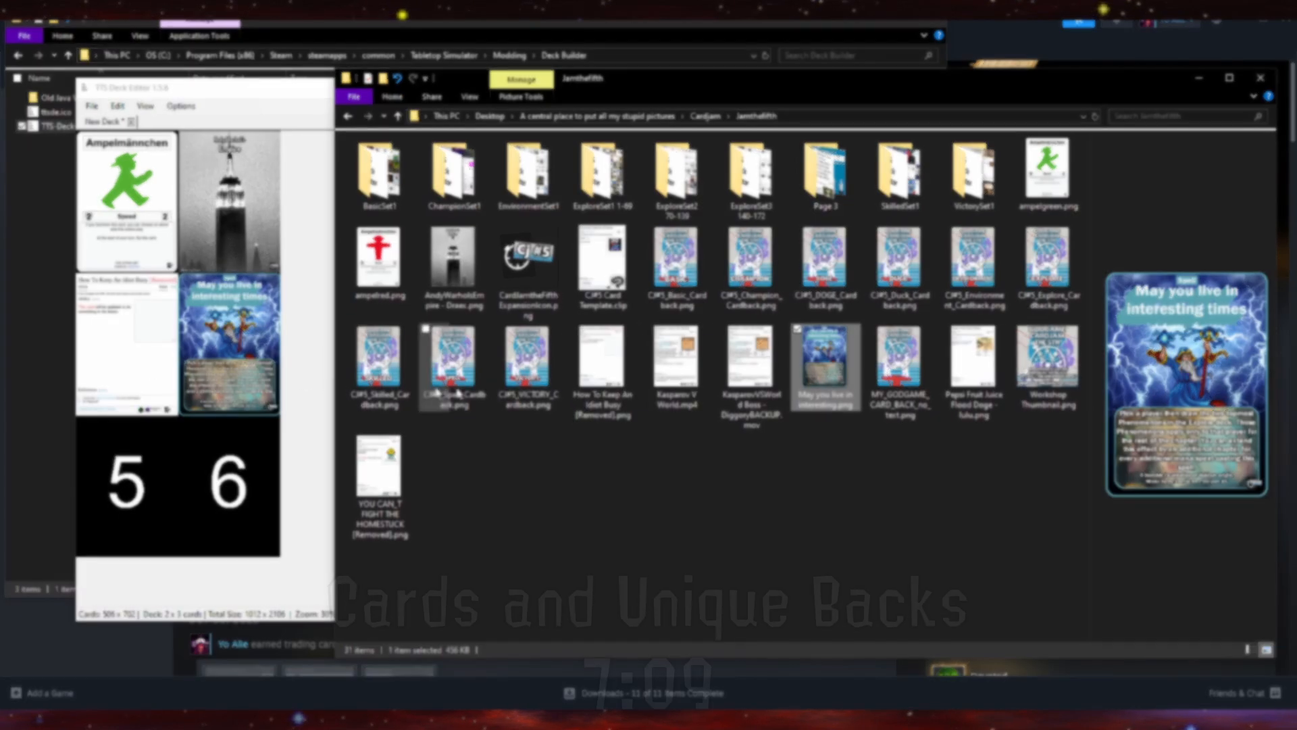
click(973, 368)
drag(934, 386, 146, 488)
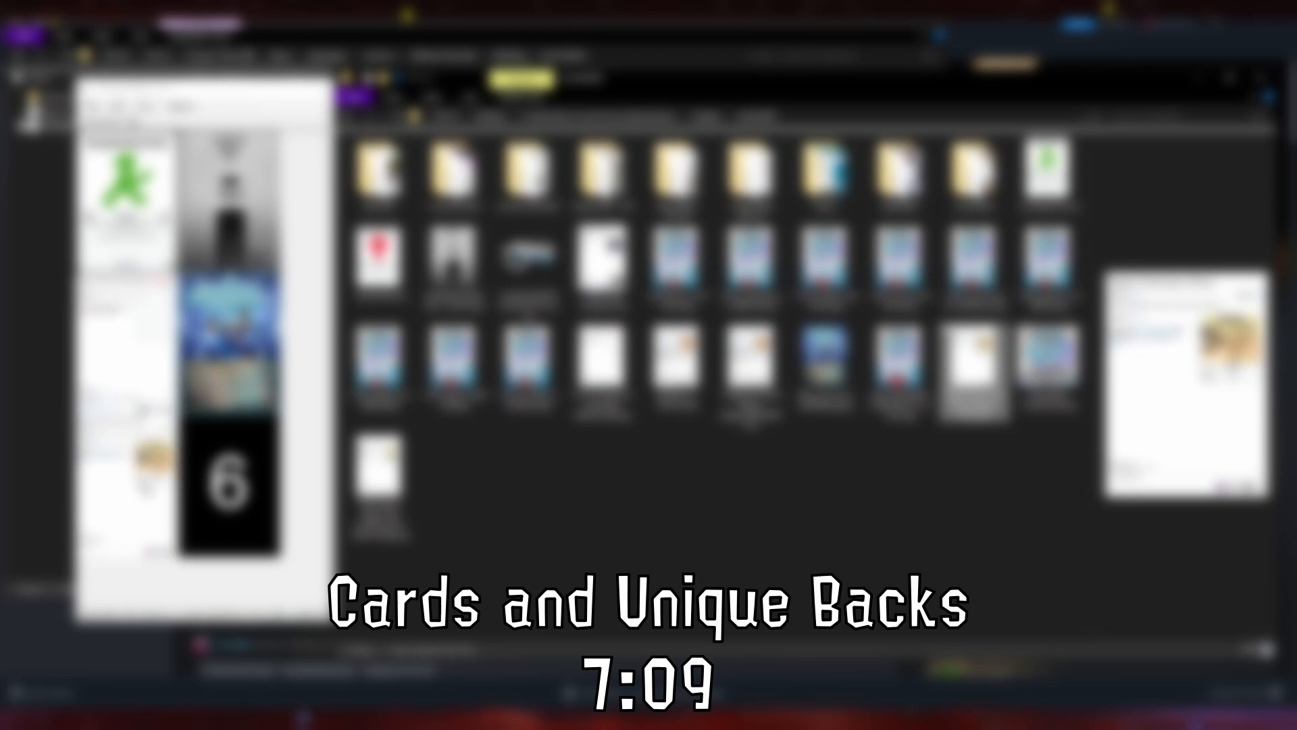
drag(379, 477, 227, 492)
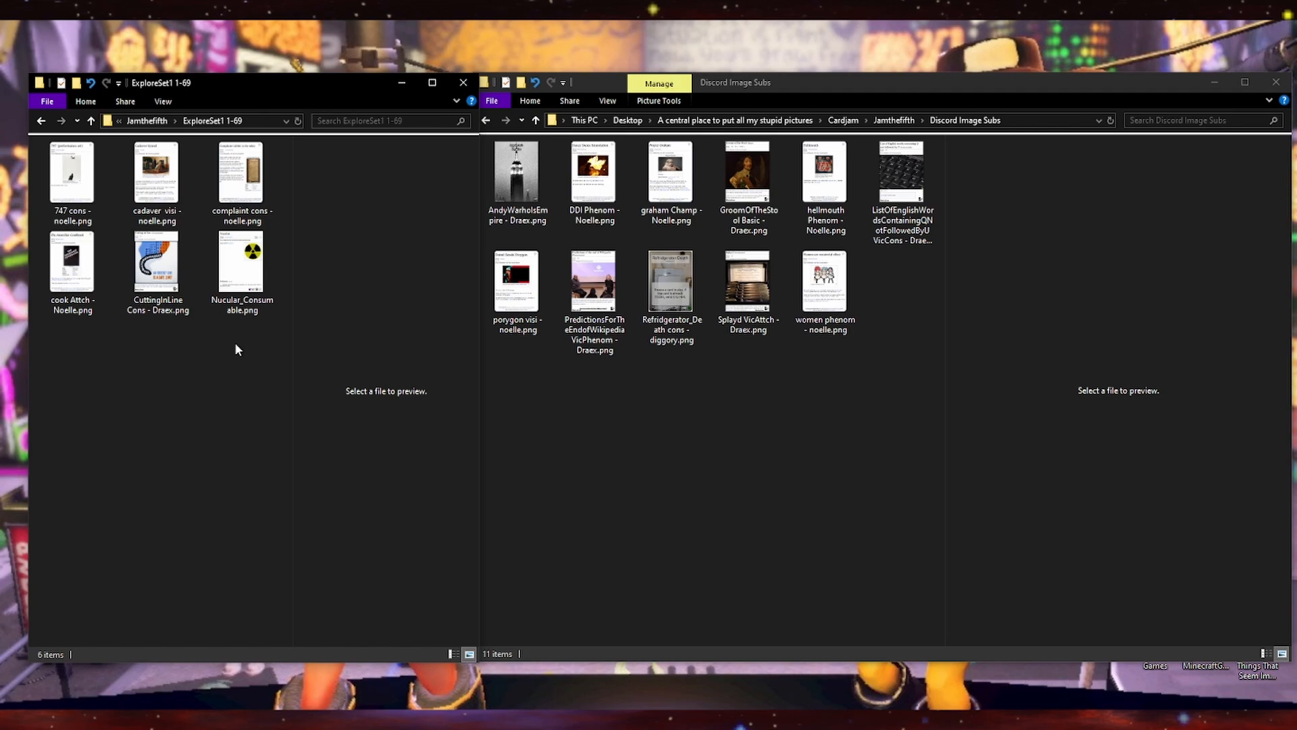
Go back up to the Jamthefifth folder and rearrange the open folder windows
key(BackSpace)
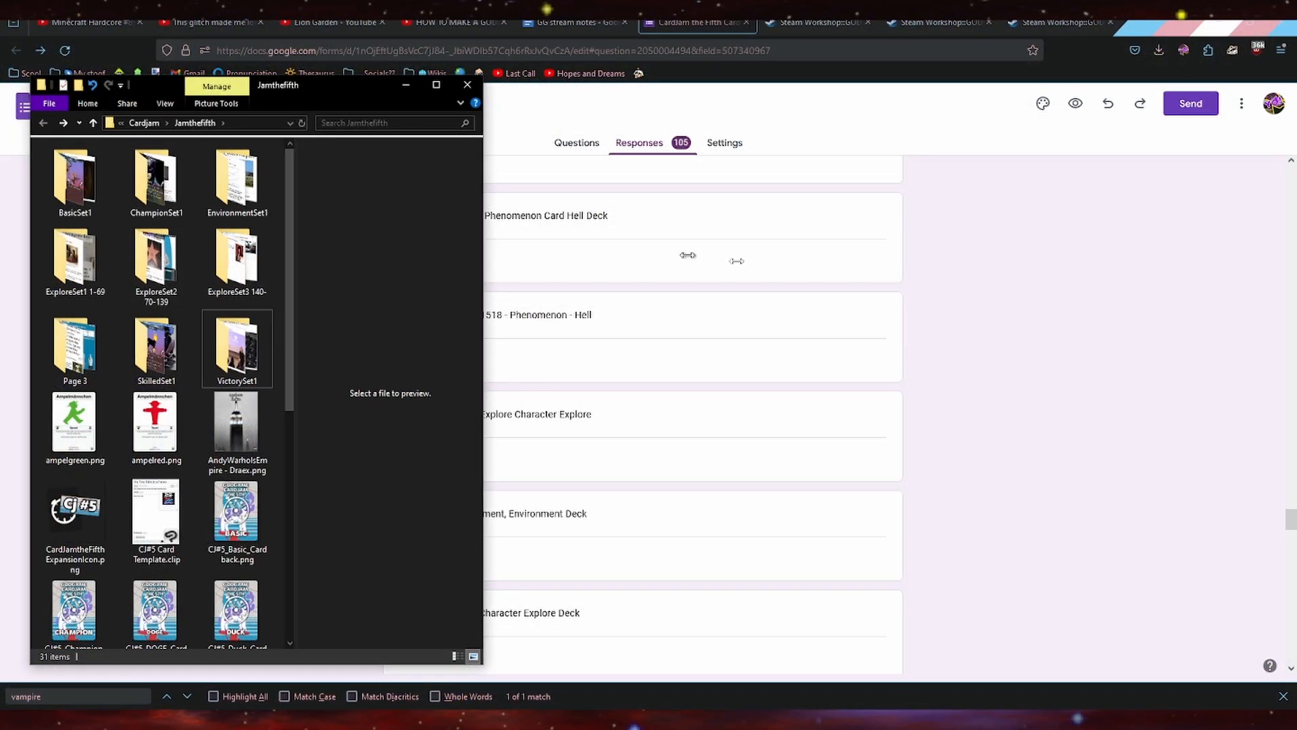
drag(688, 254, 970, 318)
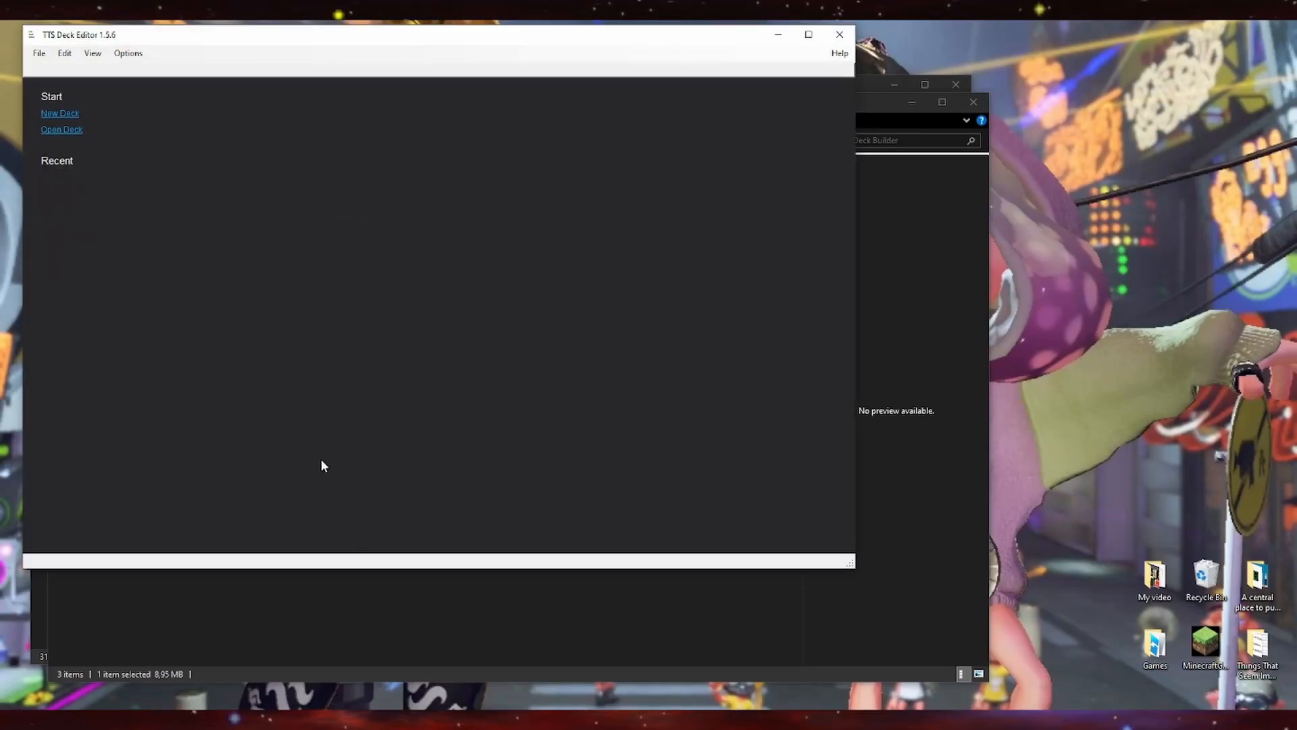
drag(866, 107, 1175, 124)
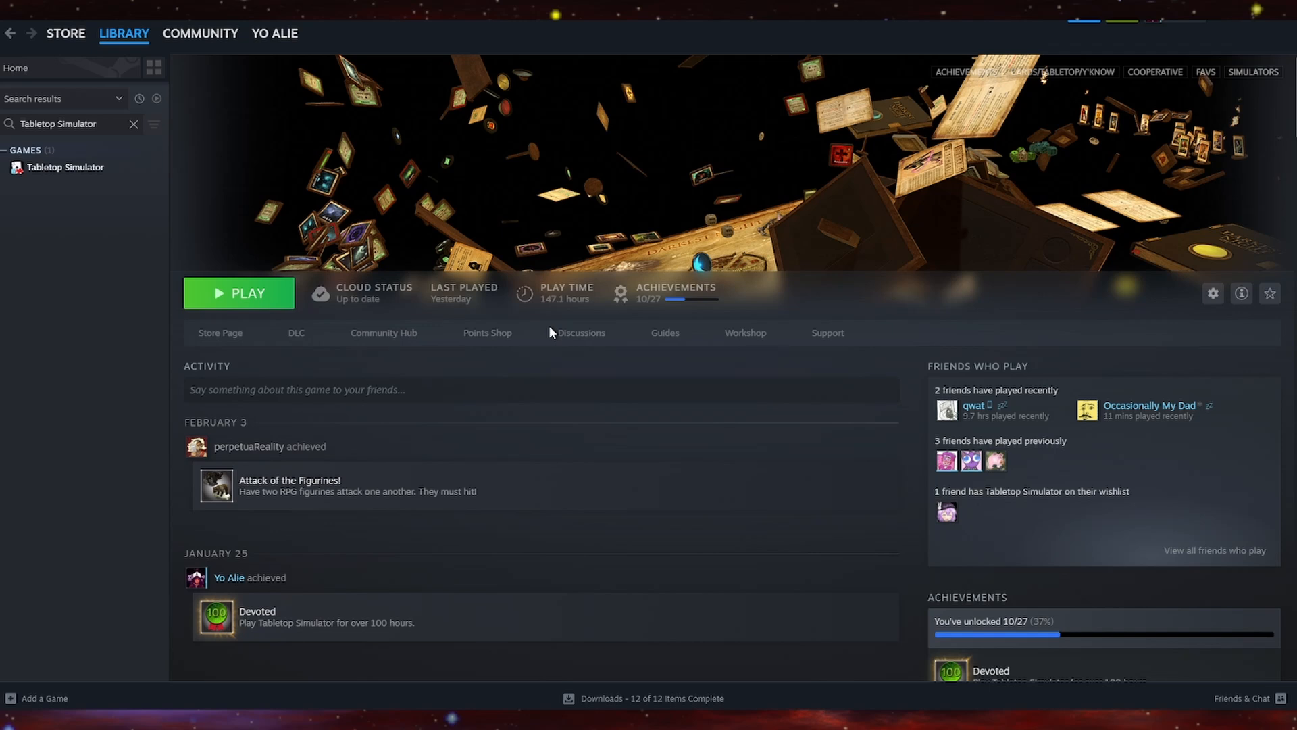
Browse the local files of Tabletop Simulator from its Steam library page
click(1212, 295)
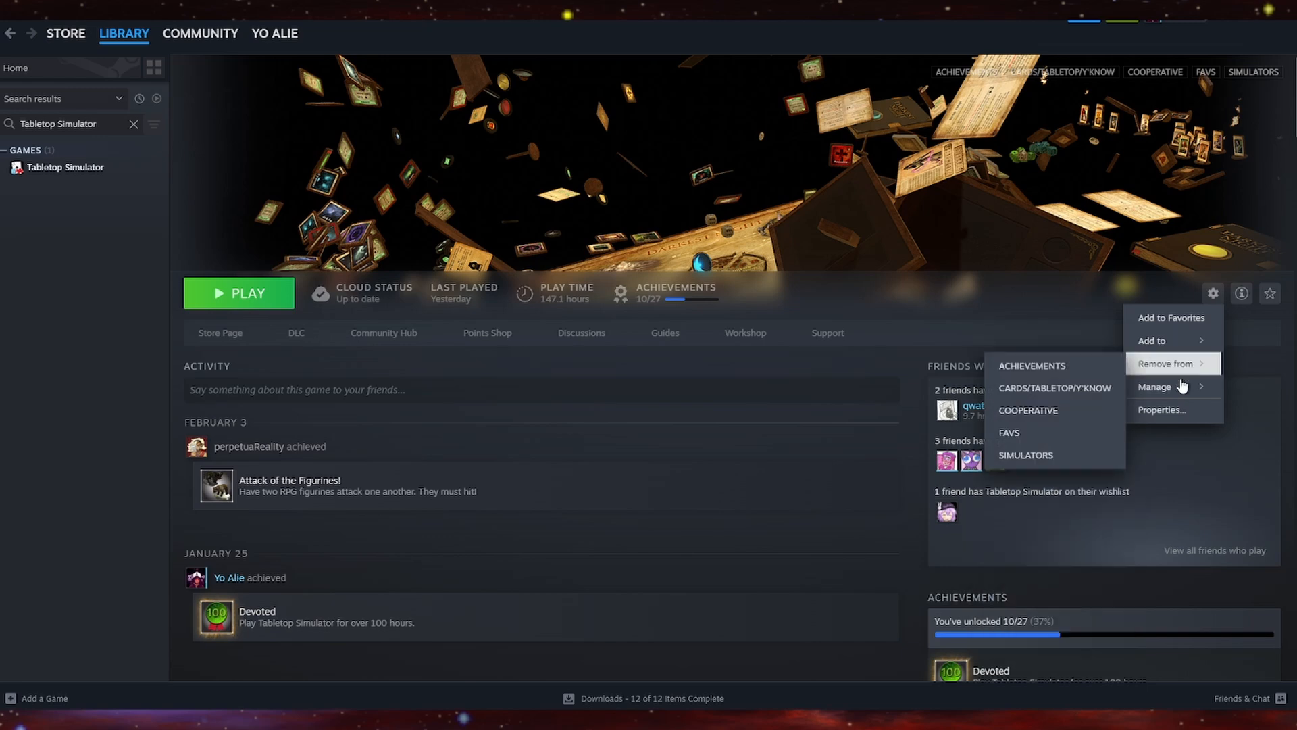
mouse_move(1180, 389)
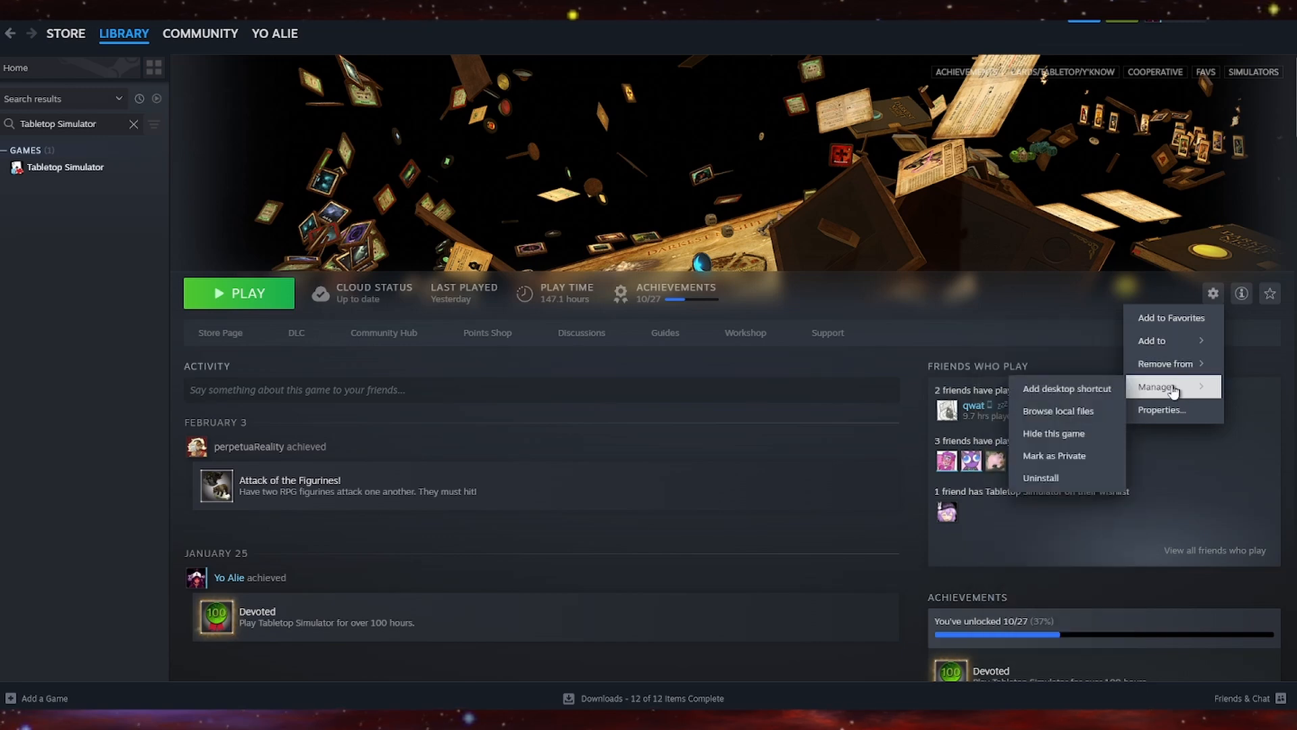
click(1073, 410)
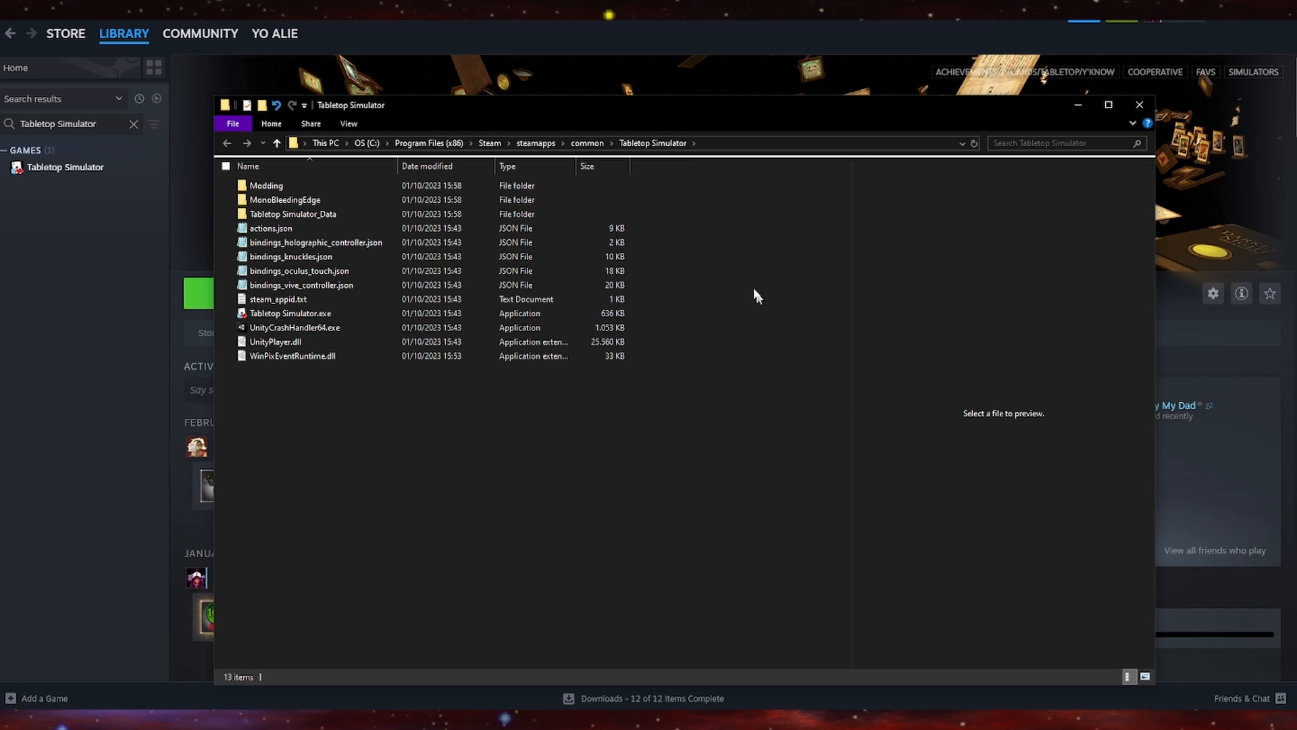
Launch TTS-Deck-Editor.exe from the Deck Builder folder inside Modding
double_click(282, 185)
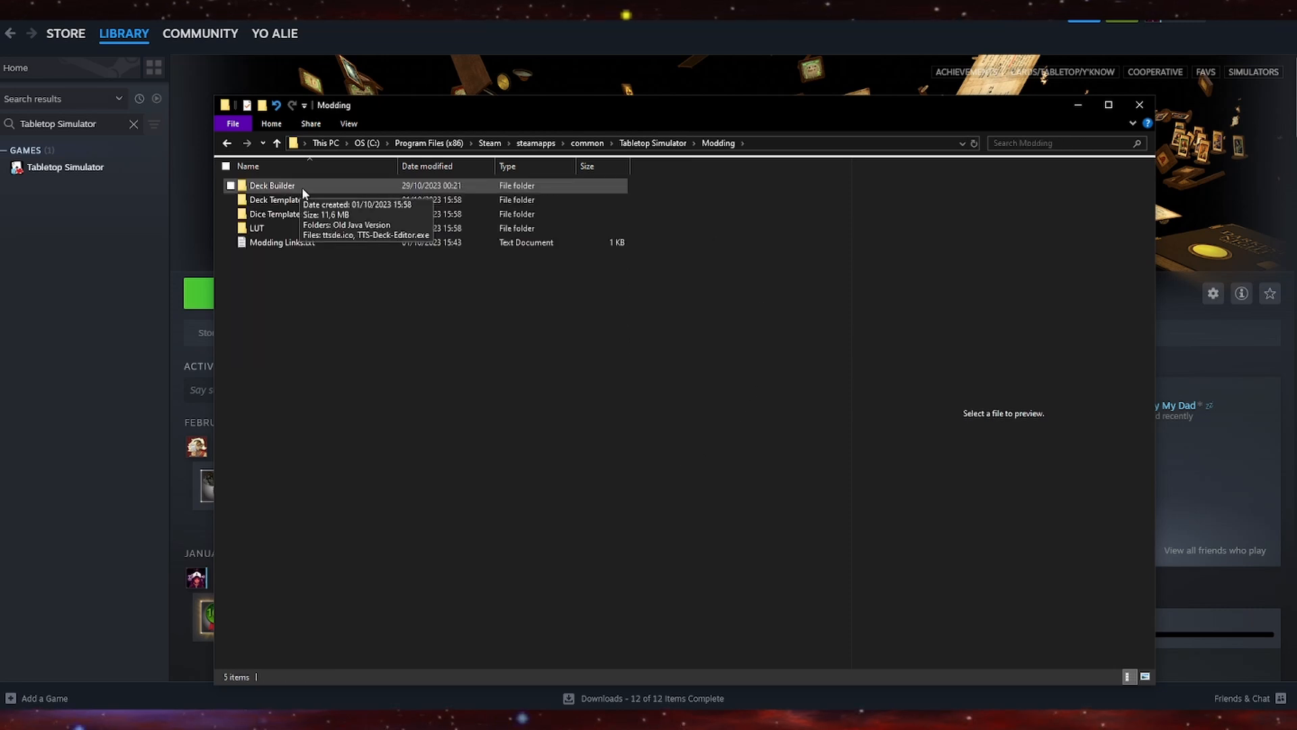
double_click(302, 188)
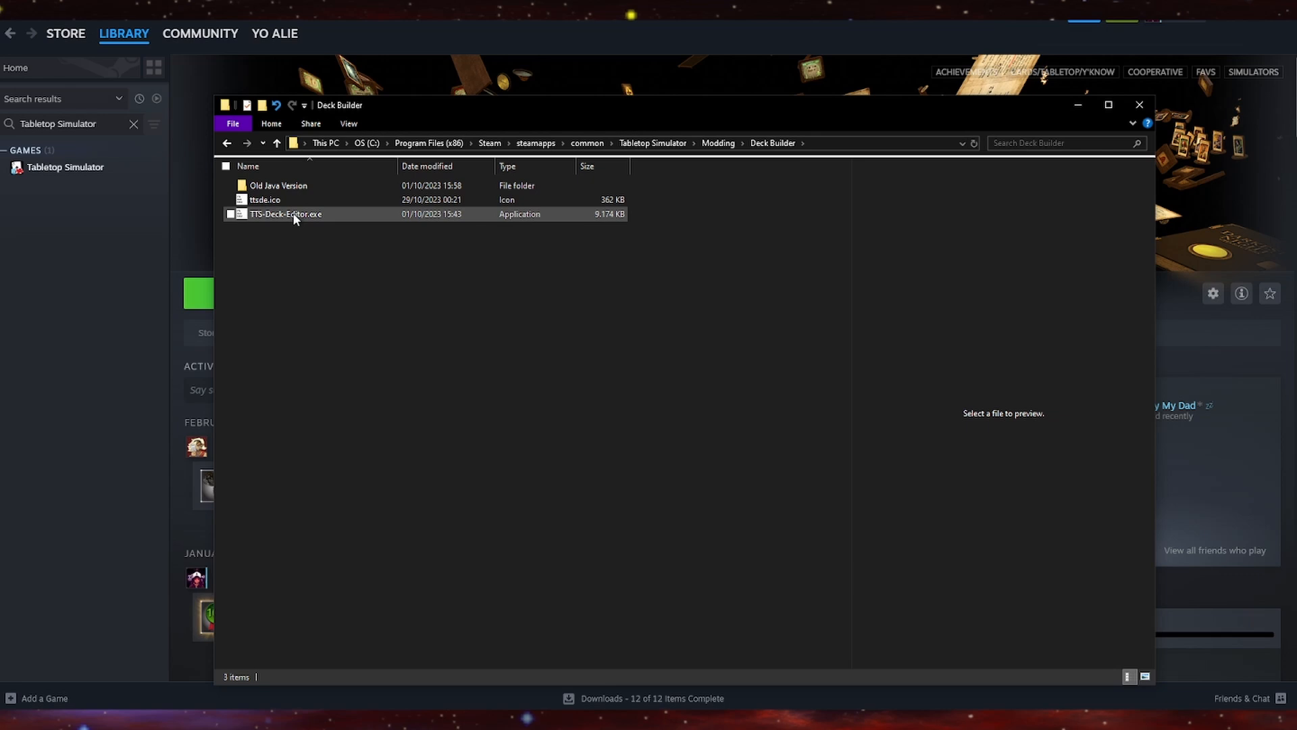
double_click(294, 214)
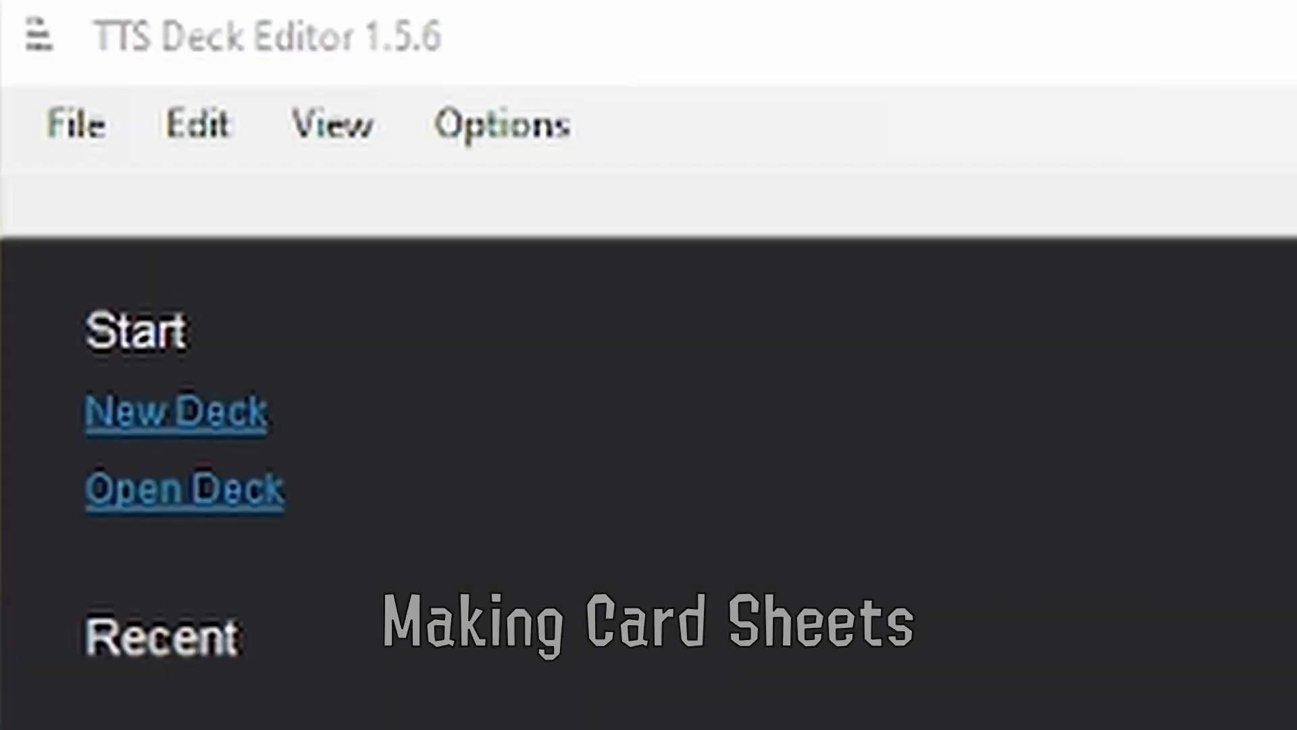
Start a new deck and calculate the factors of 35 in the Factoring Calculator to find a suitable sheet size
click(135, 426)
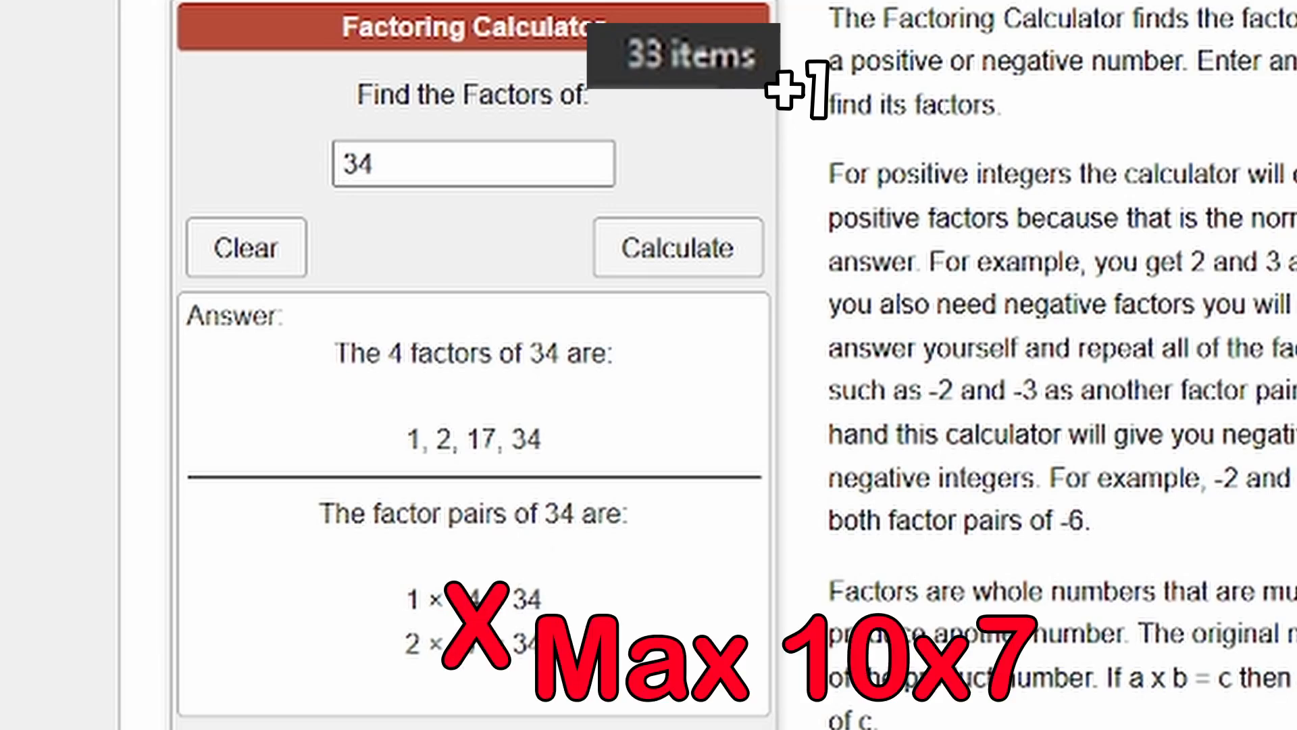
drag(405, 163, 359, 164)
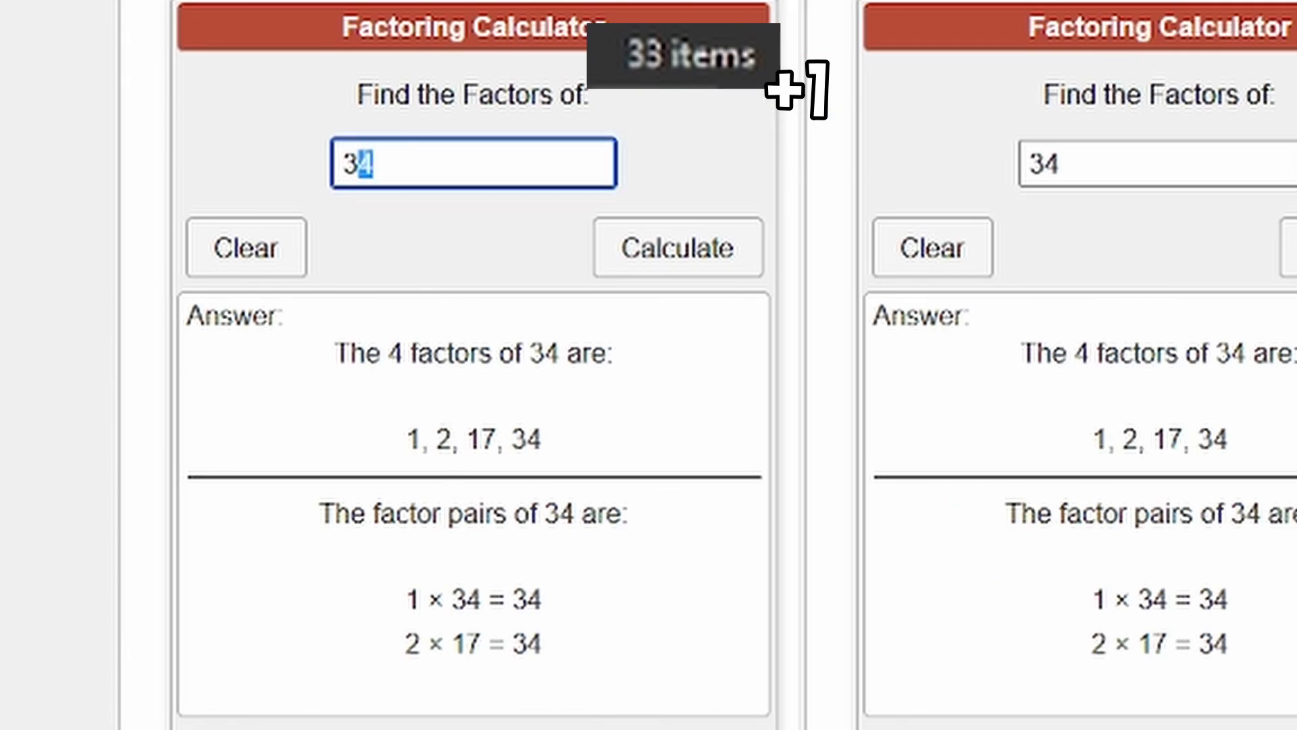
text(5)
key(Return)
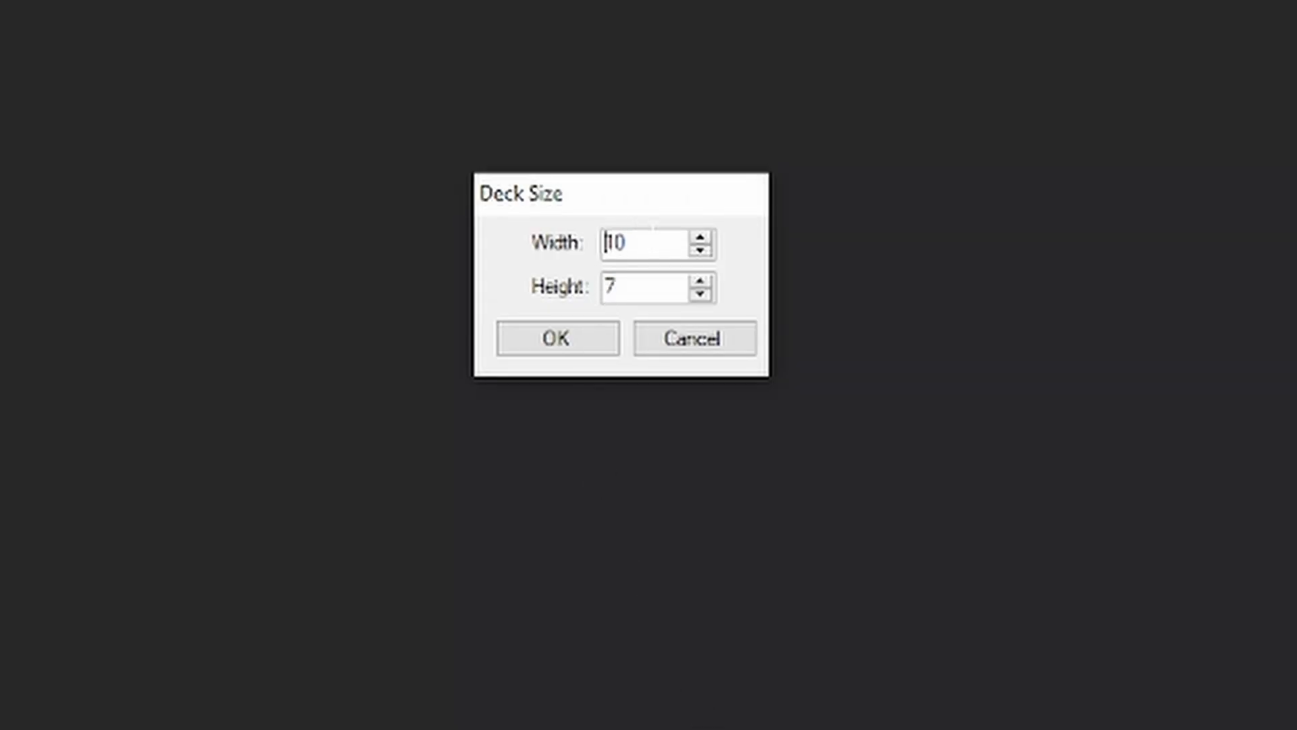
Create the new deck with a width of 5 and a height of 7 cards
text(5)
click(565, 341)
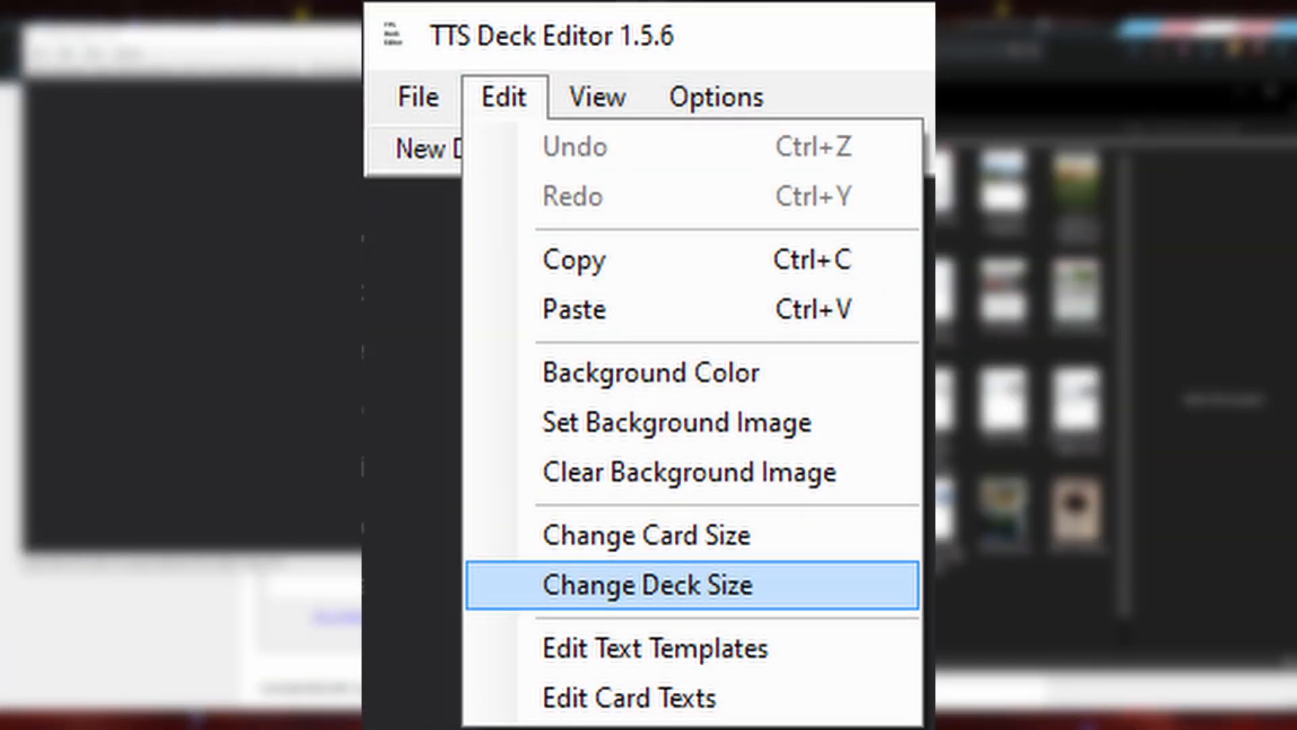
click(784, 611)
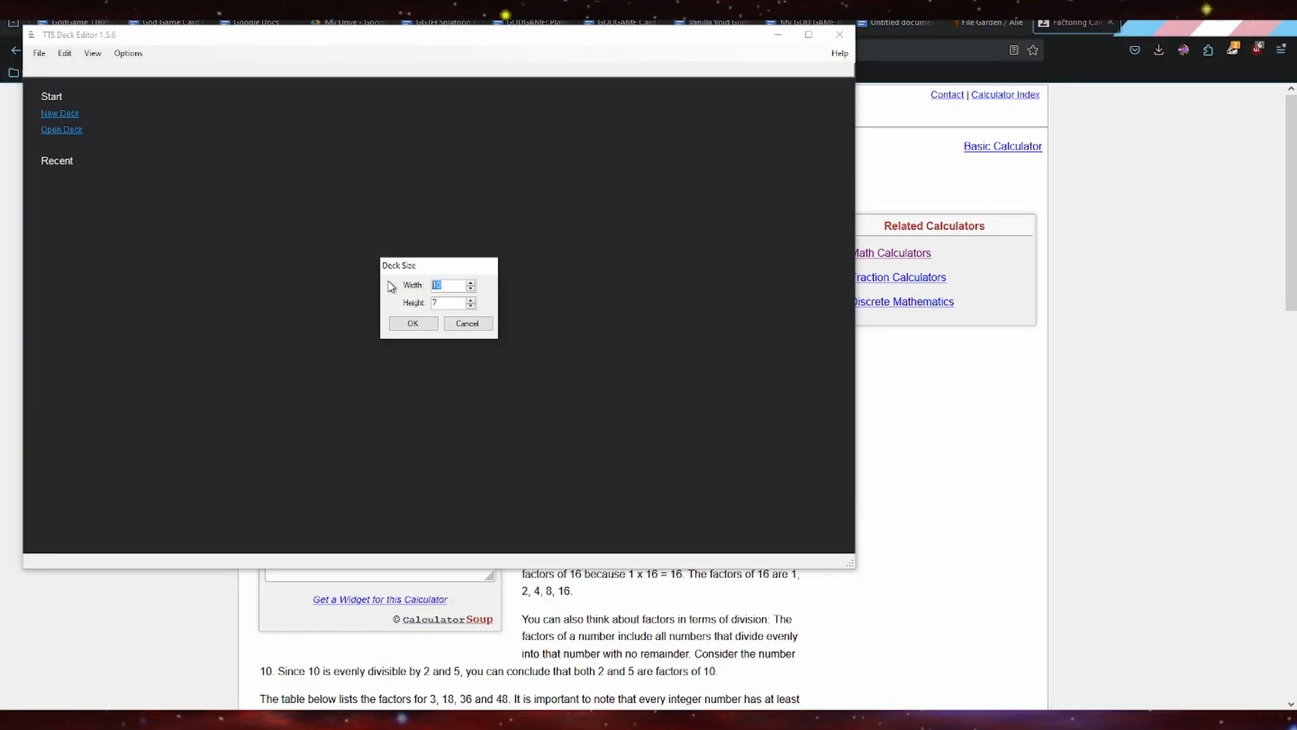
click(415, 325)
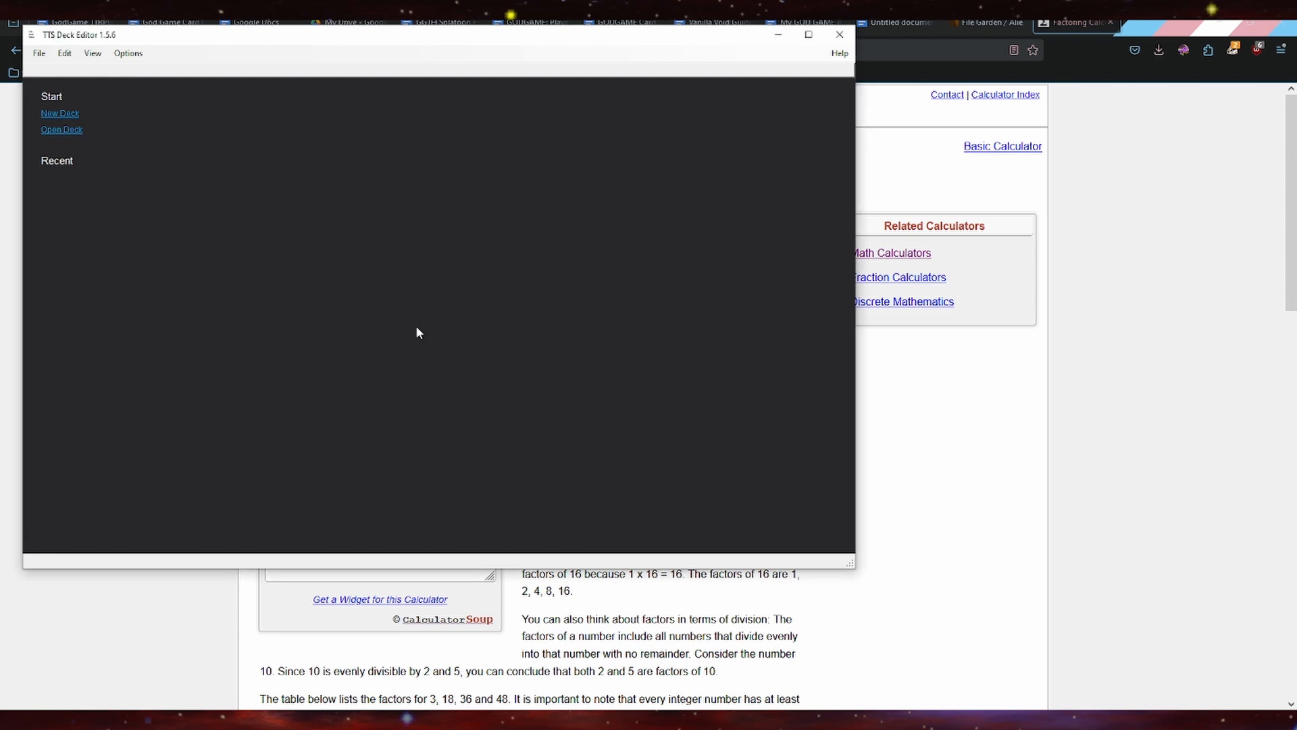
Add all card images from the BasicSet1 folder to the new deck and minimise the folder window
click(277, 719)
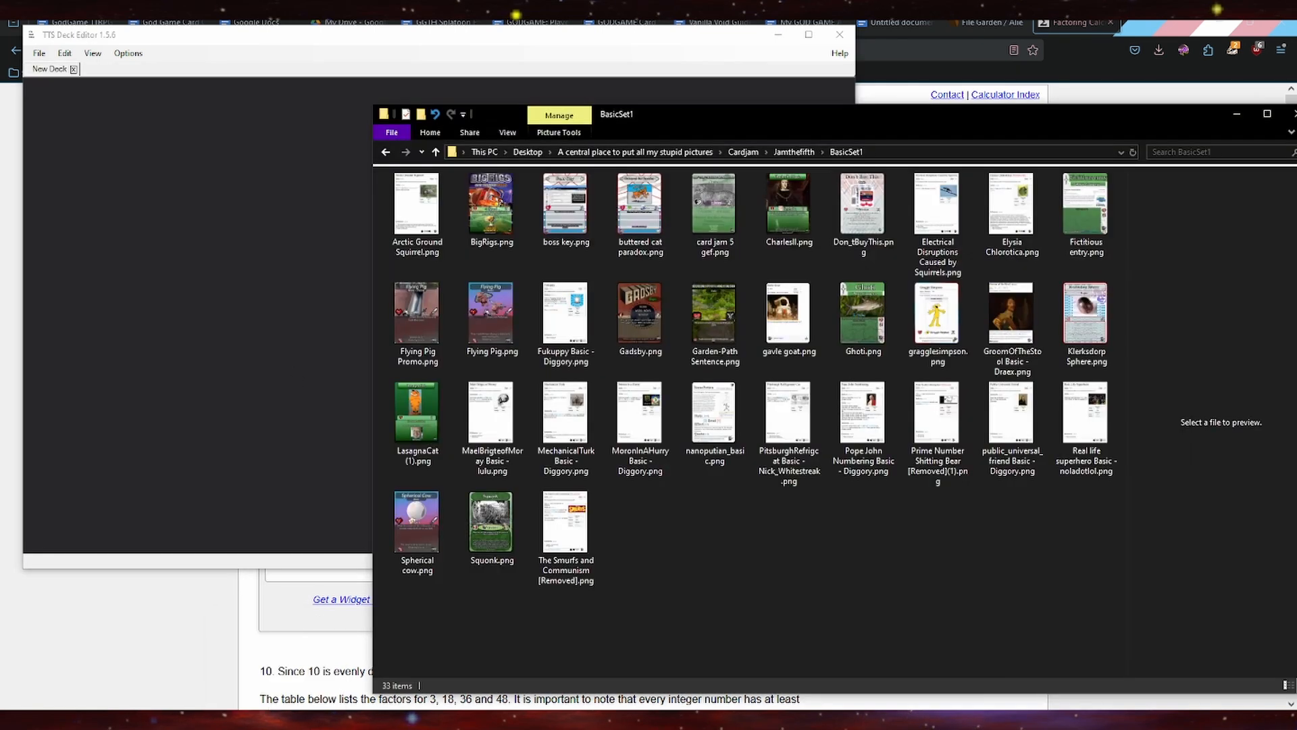
click(571, 537)
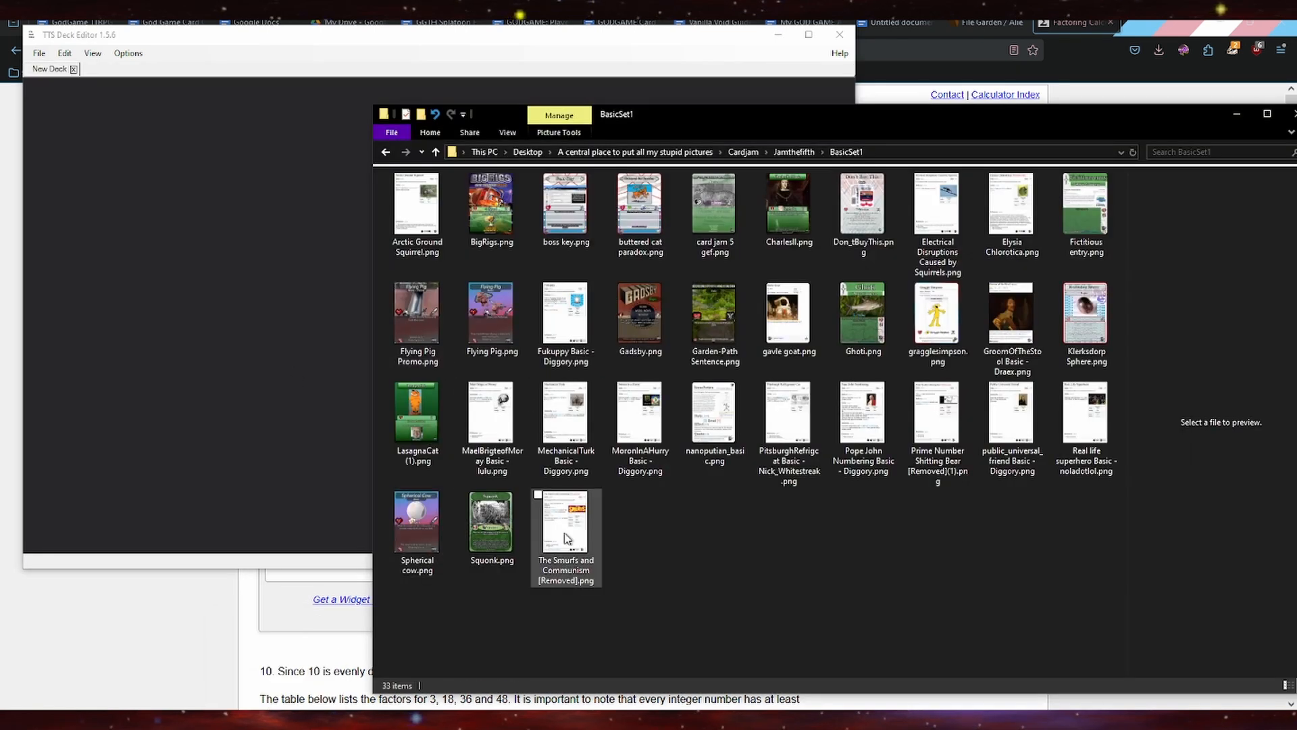
shift+click(415, 196)
drag(418, 202, 261, 226)
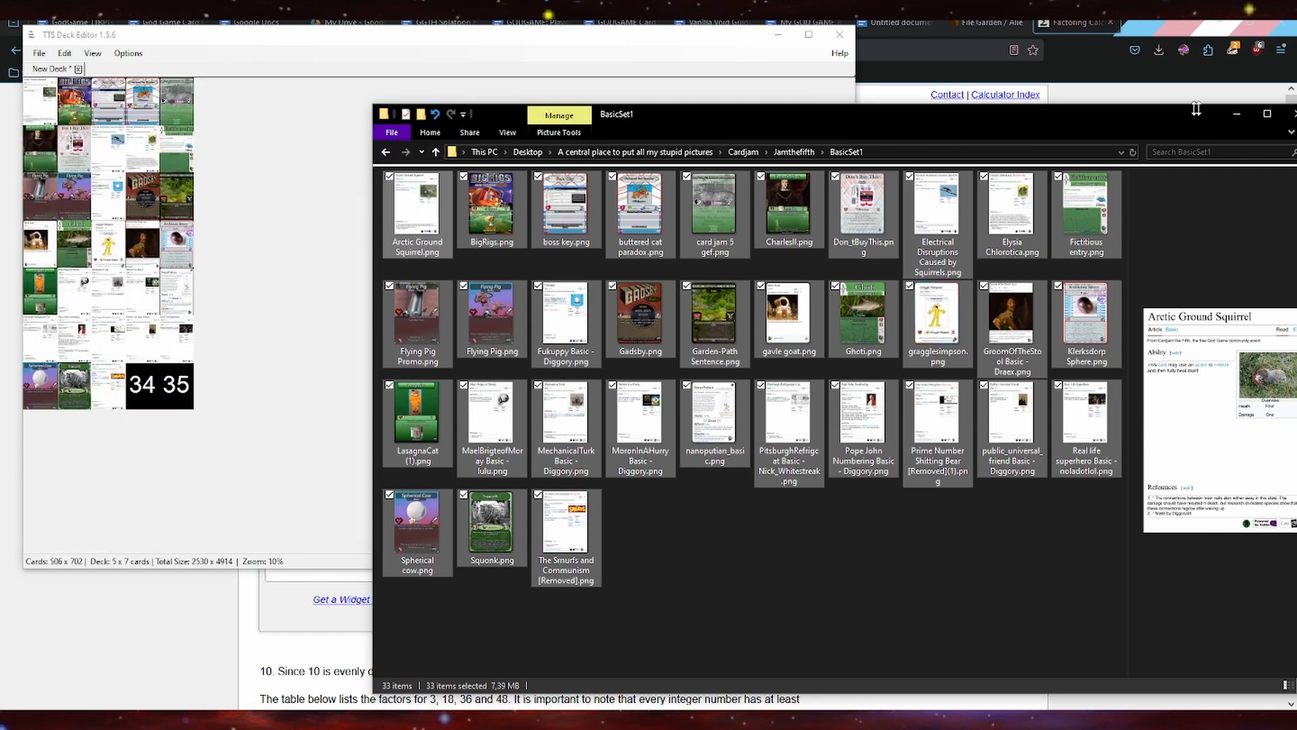
click(1237, 114)
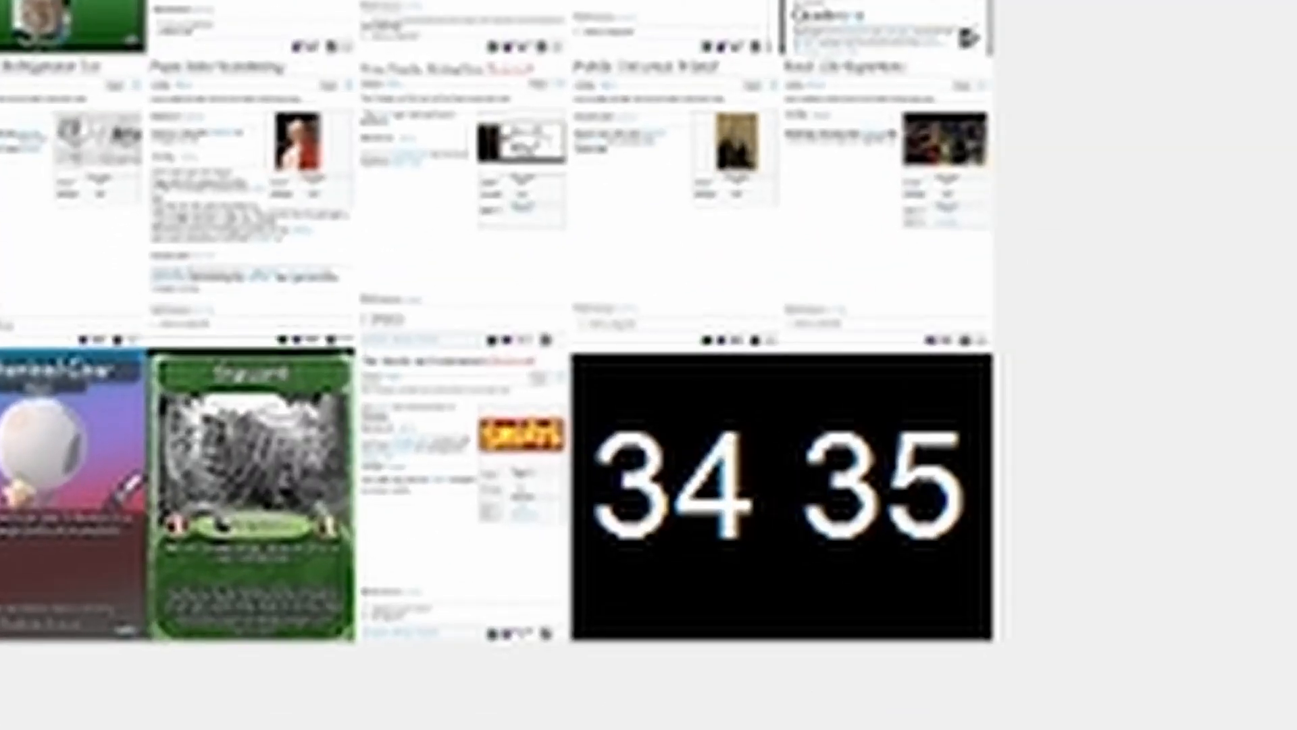
Place CJ#5_Basic_Cardback.png from the Jamthefifth folder in slot 34 of the deck
click(795, 153)
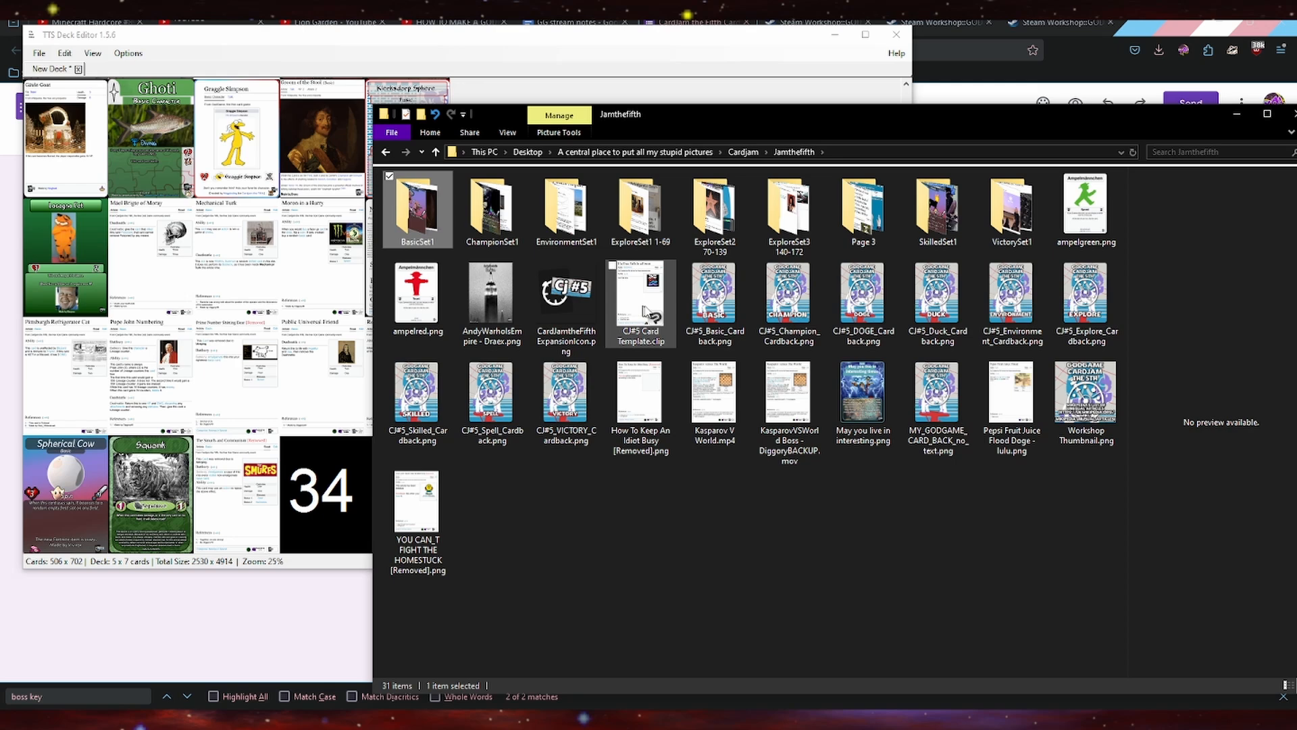
click(715, 297)
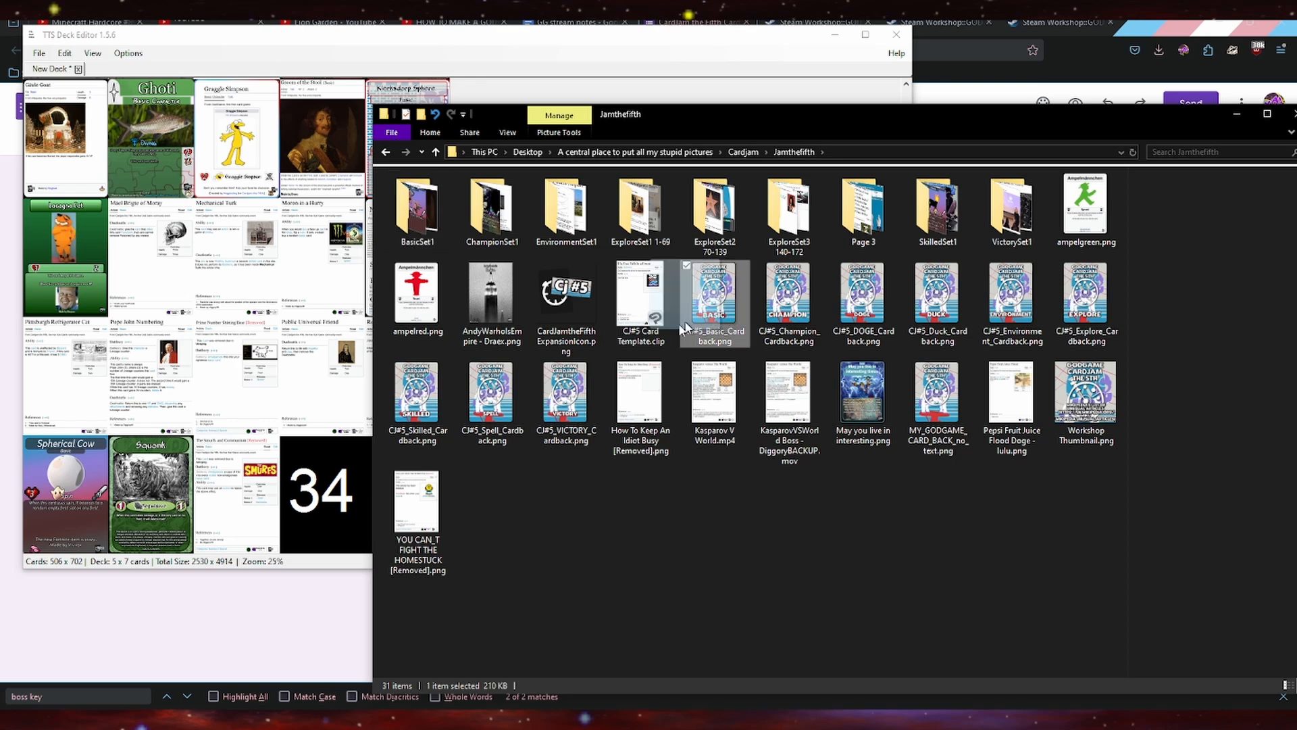
scroll(347, 495, up, 5)
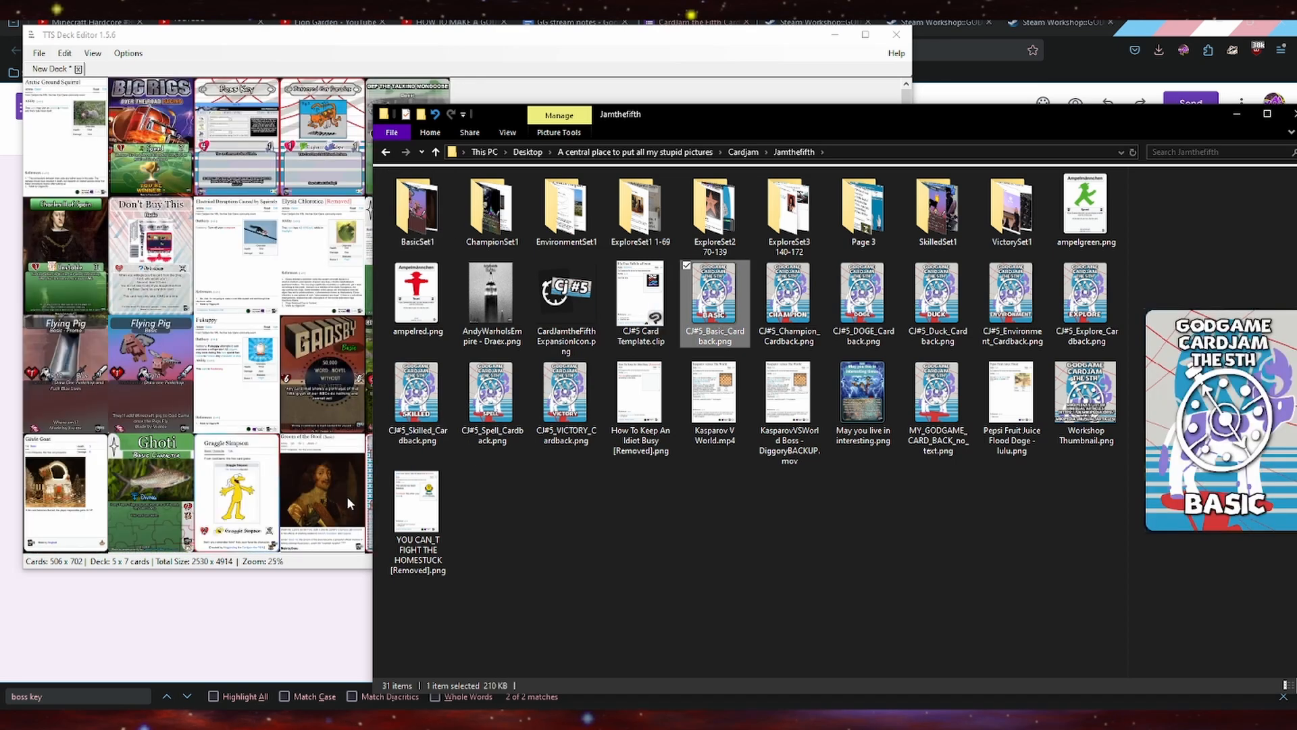
click(617, 41)
scroll(551, 486, down, 3)
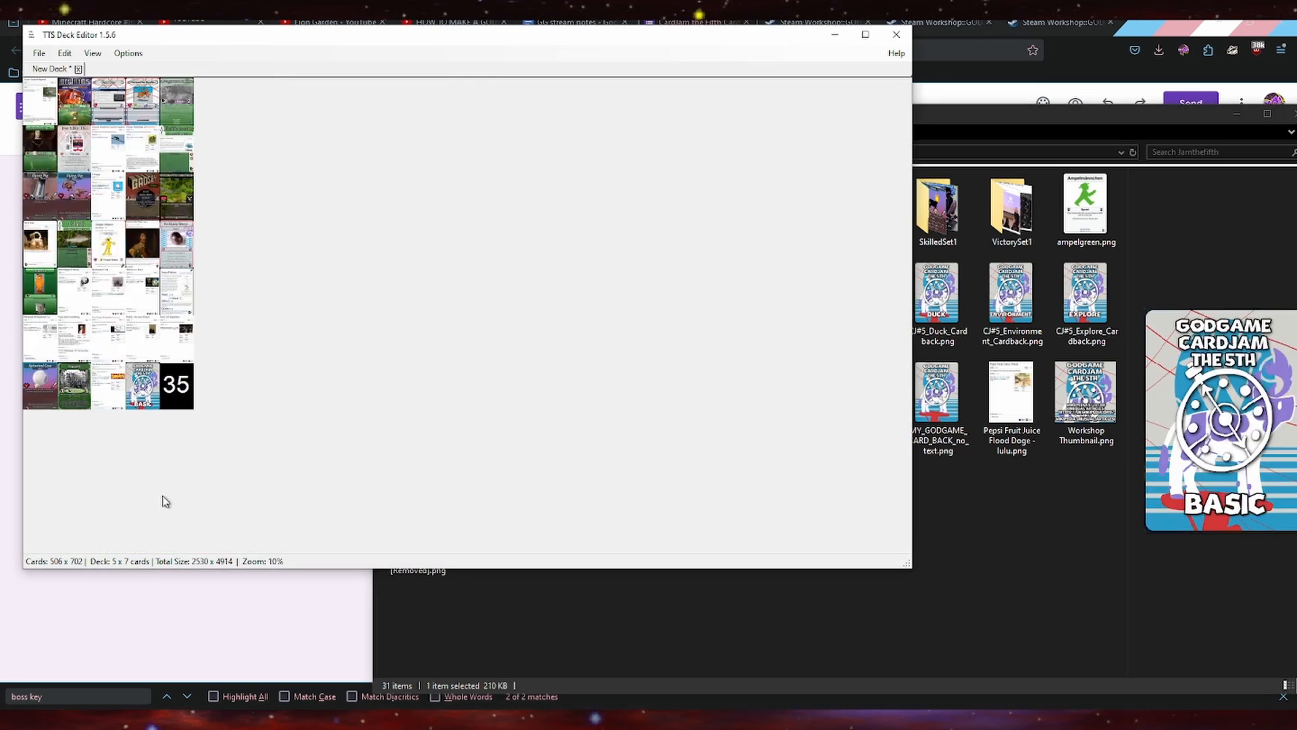
Check the filled card slots and save the deck as BasicDeckSheet_01 in the BasicSet1 folder
scroll(166, 501, up, 4)
drag(906, 245, 870, 540)
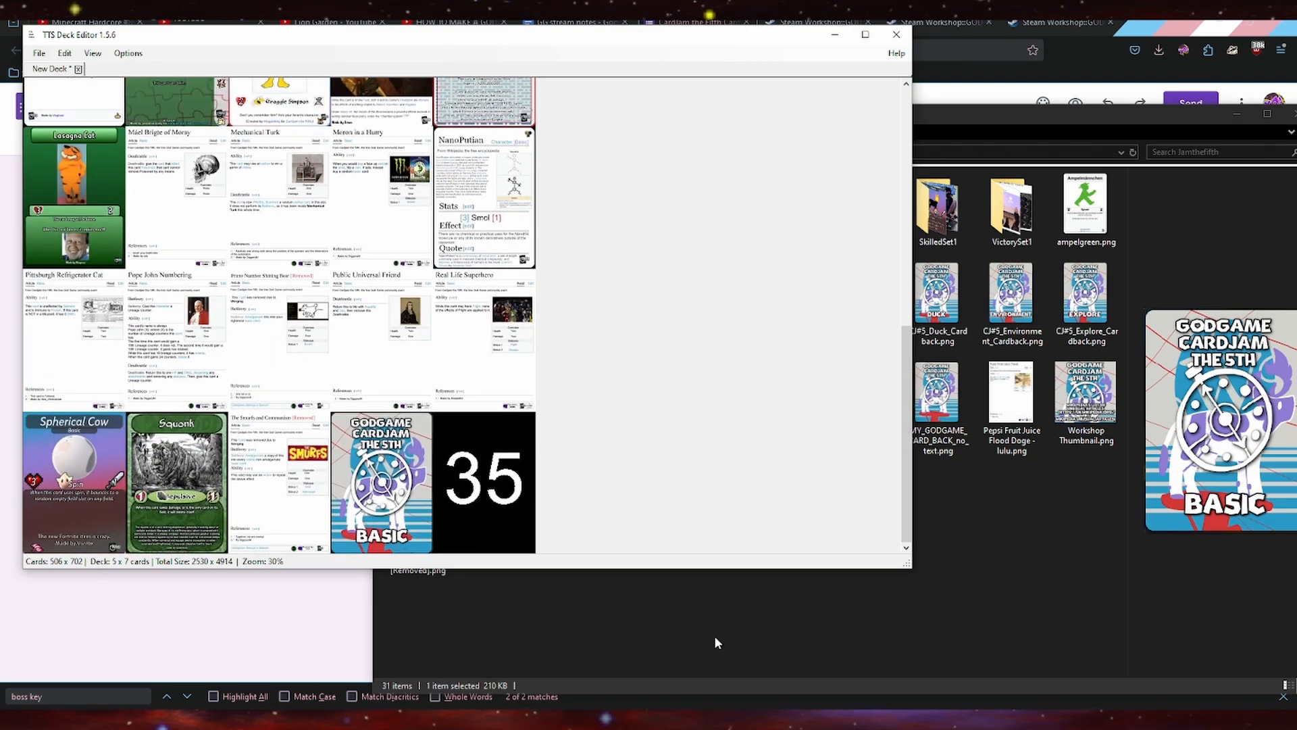
drag(903, 482, 889, 196)
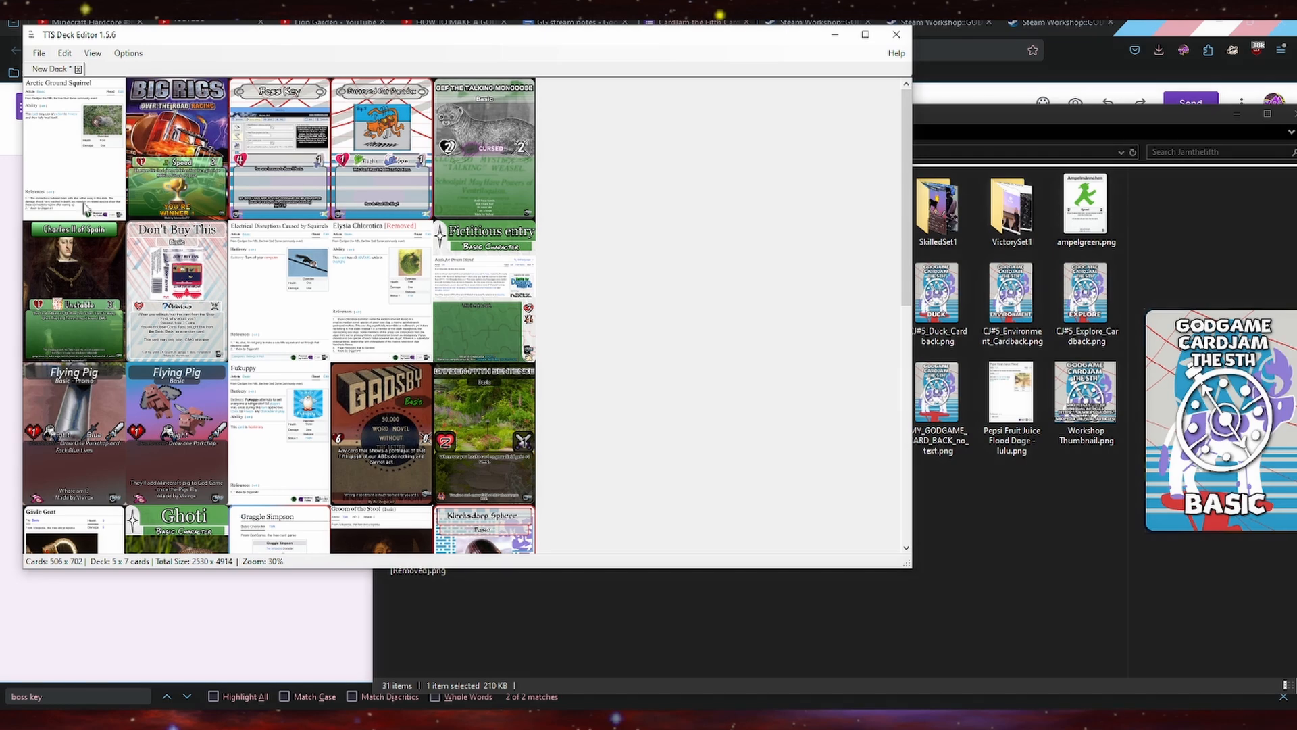
click(40, 53)
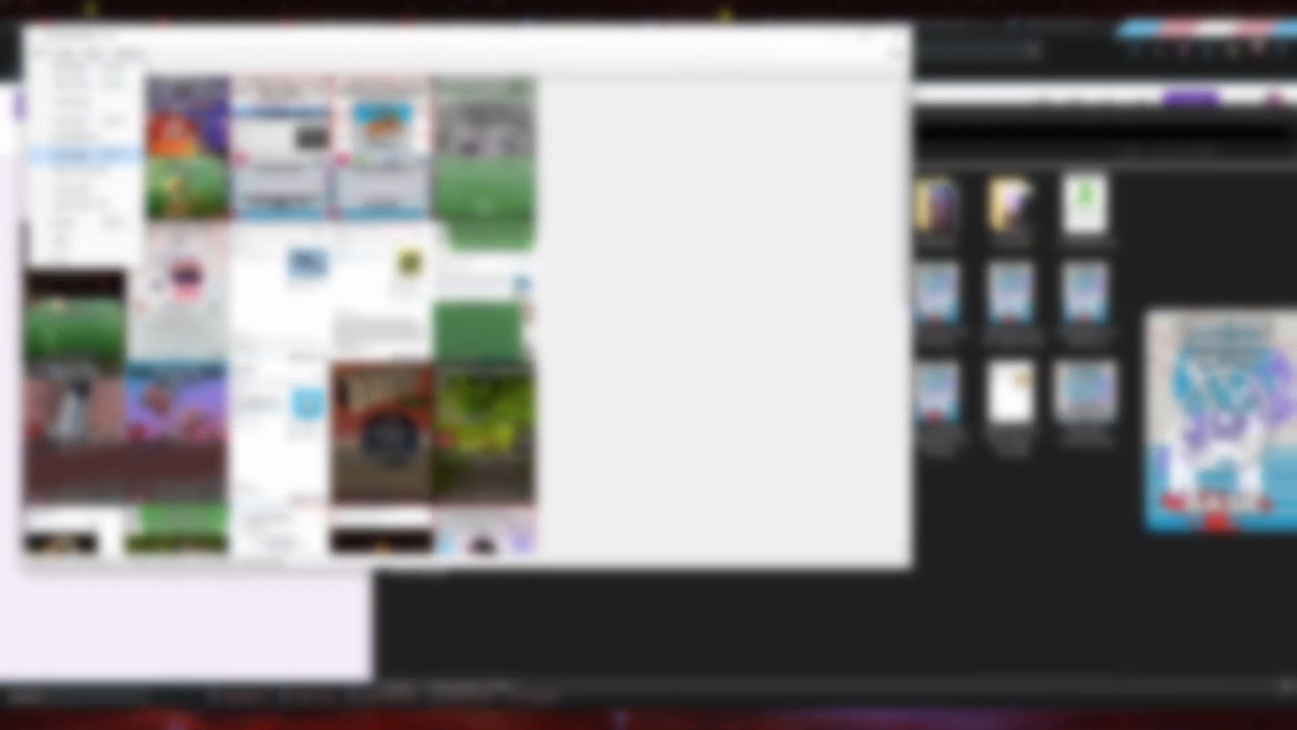
click(81, 118)
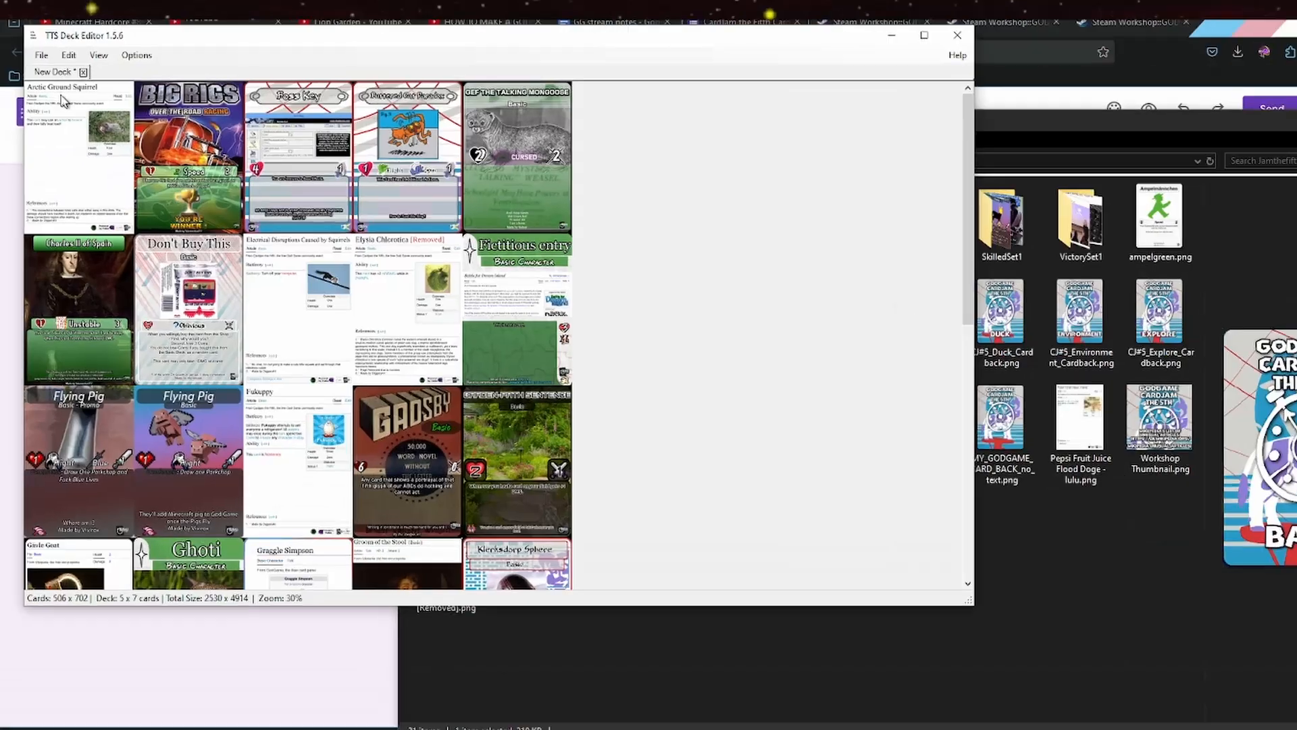
click(41, 53)
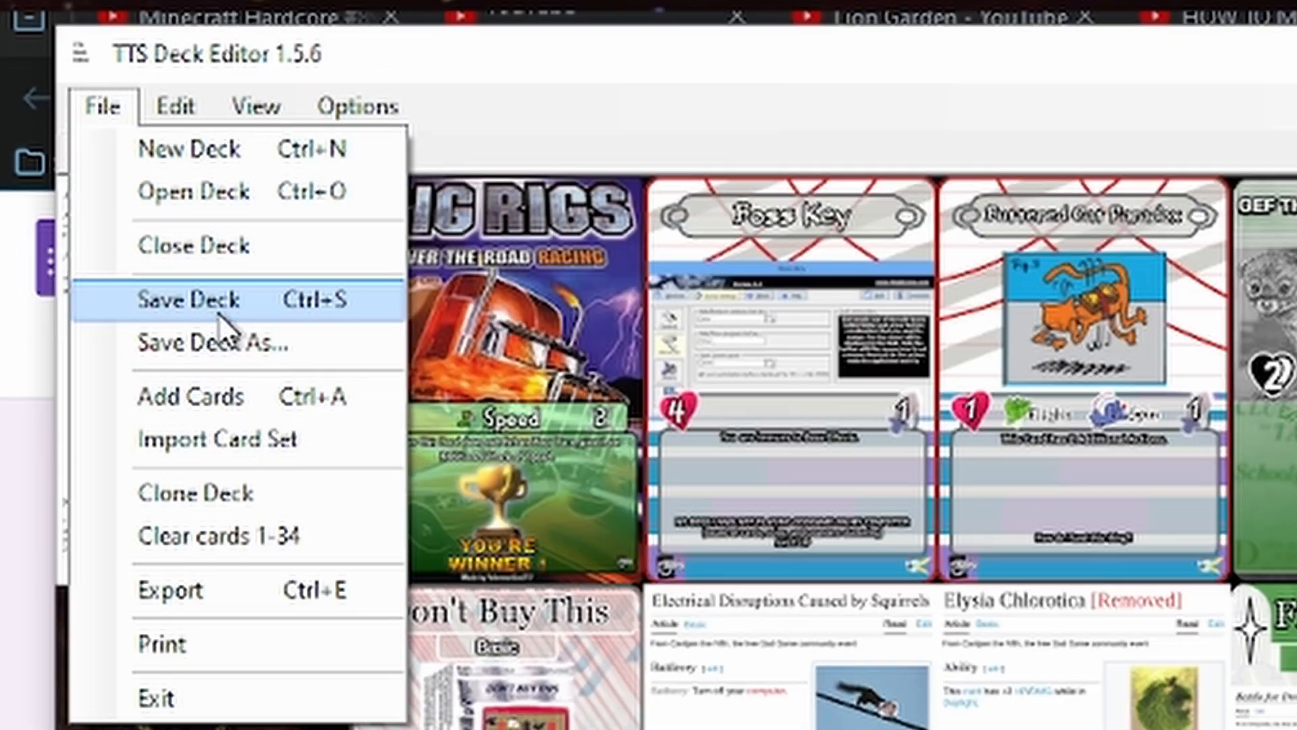
click(262, 377)
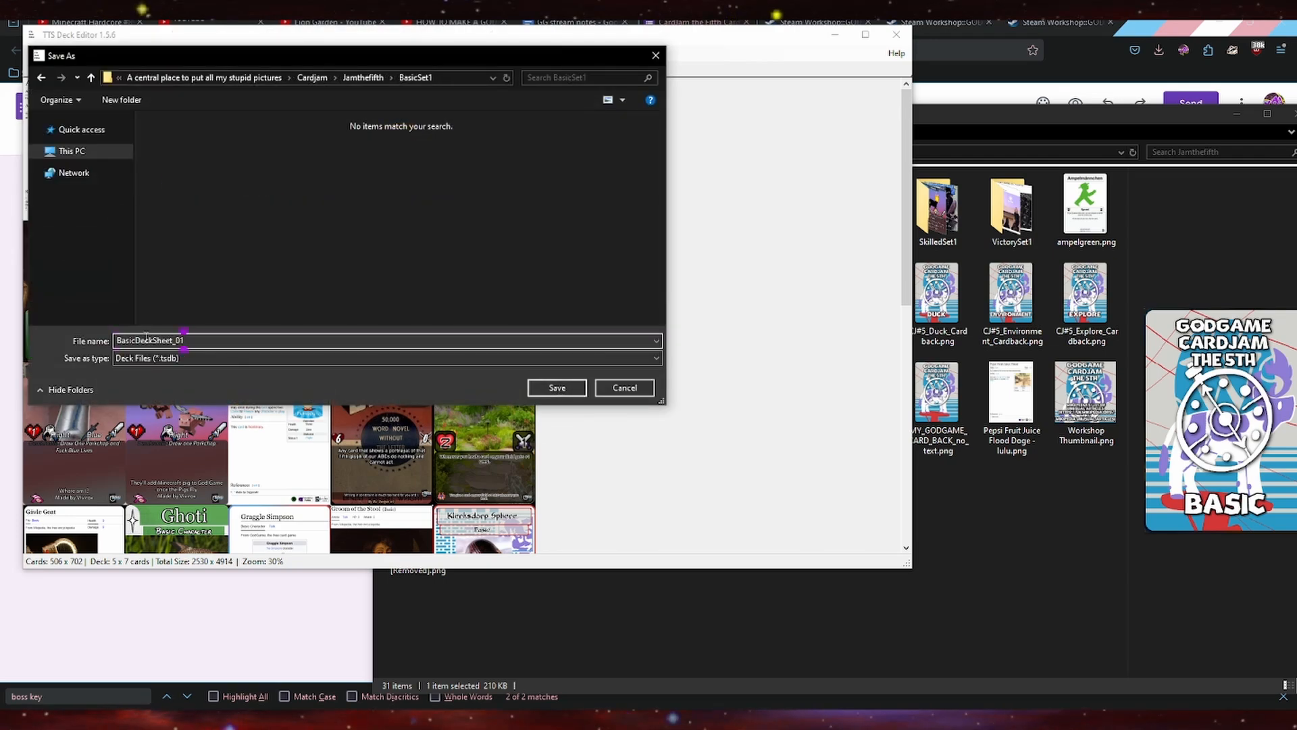
key(Return)
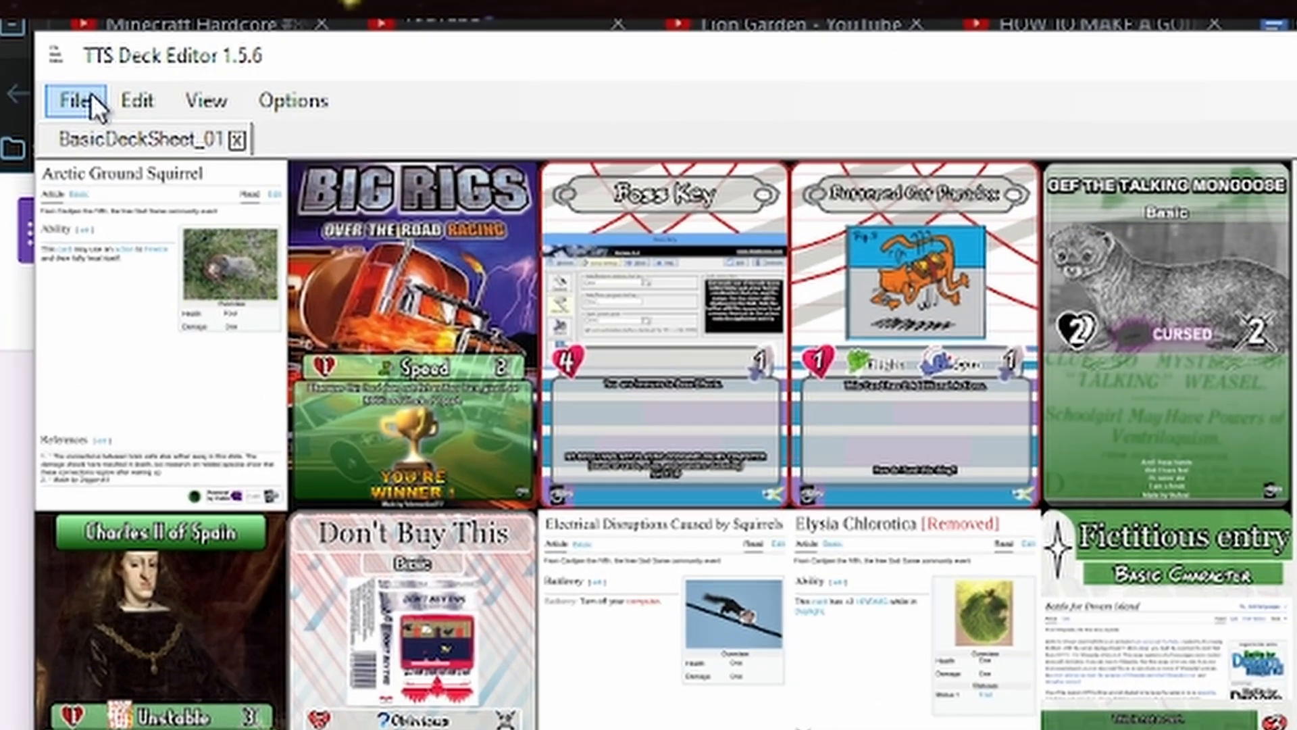
Export the BasicDeckSheet_01 deck as an image without a maximum deck size and without uploading it
click(91, 98)
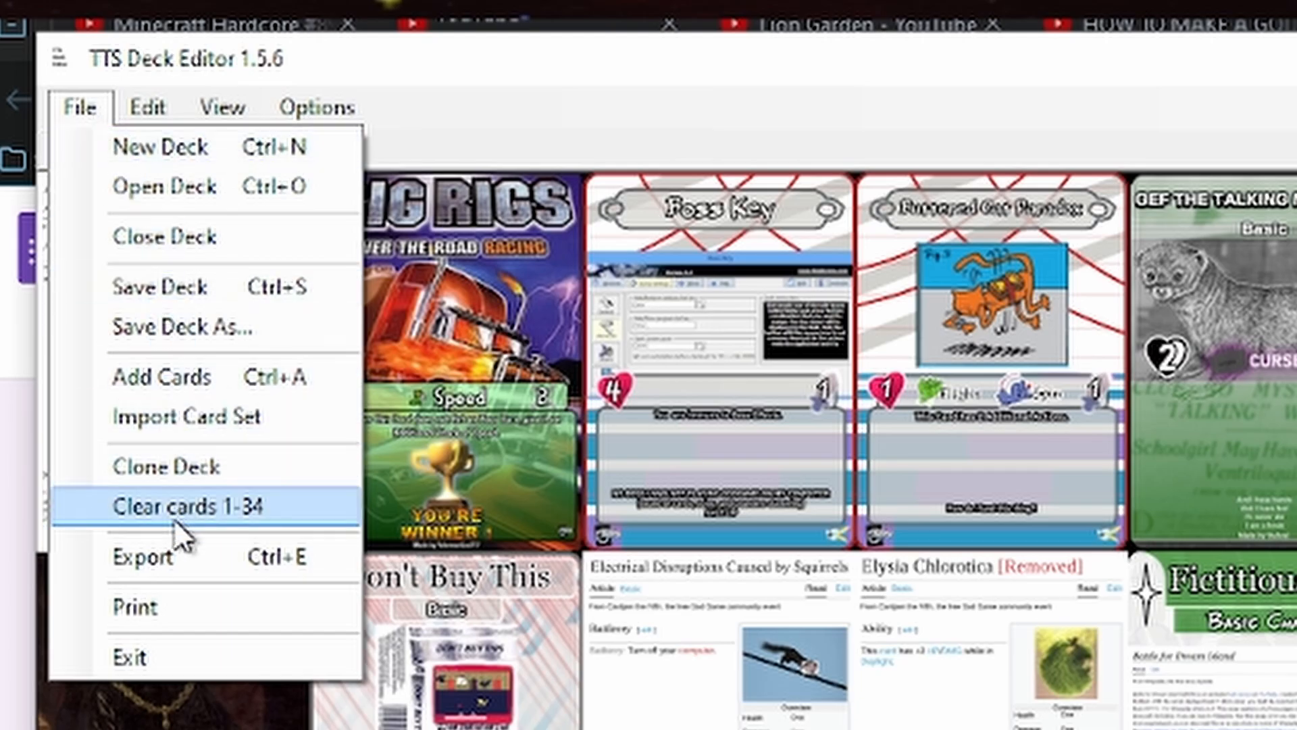
click(173, 556)
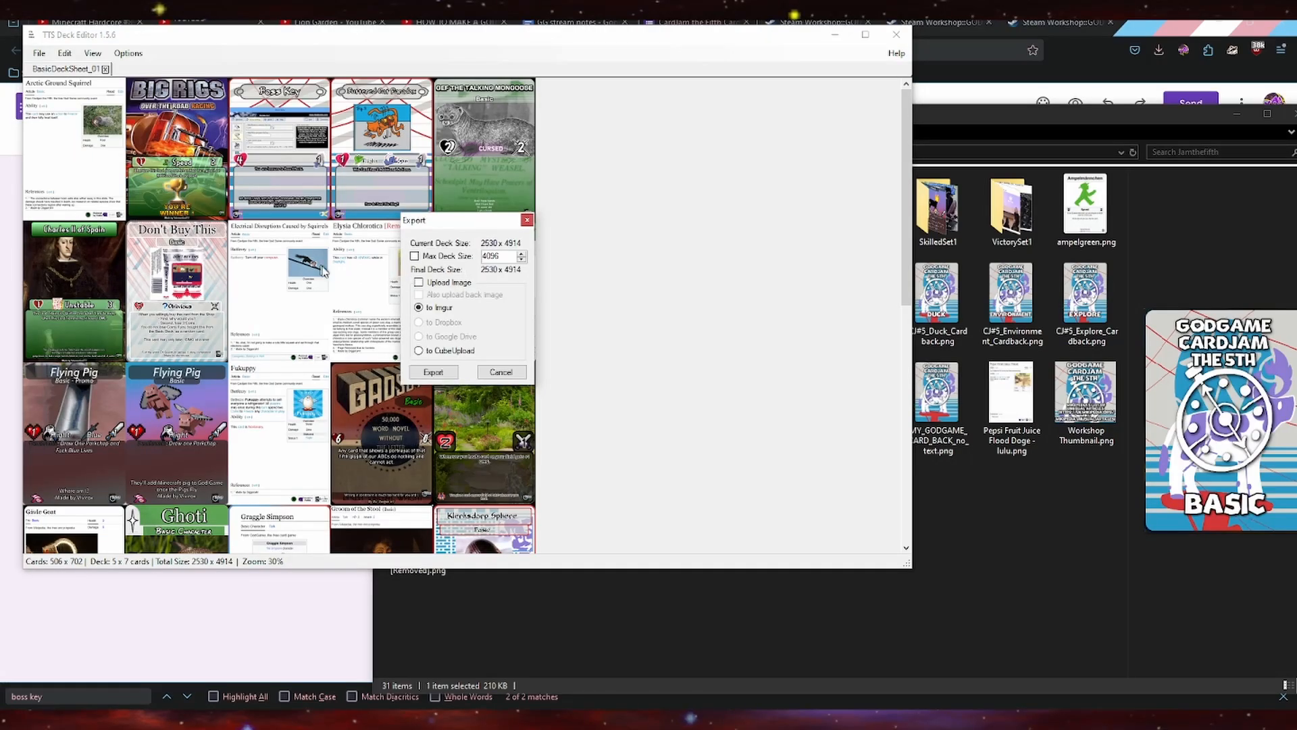
click(435, 372)
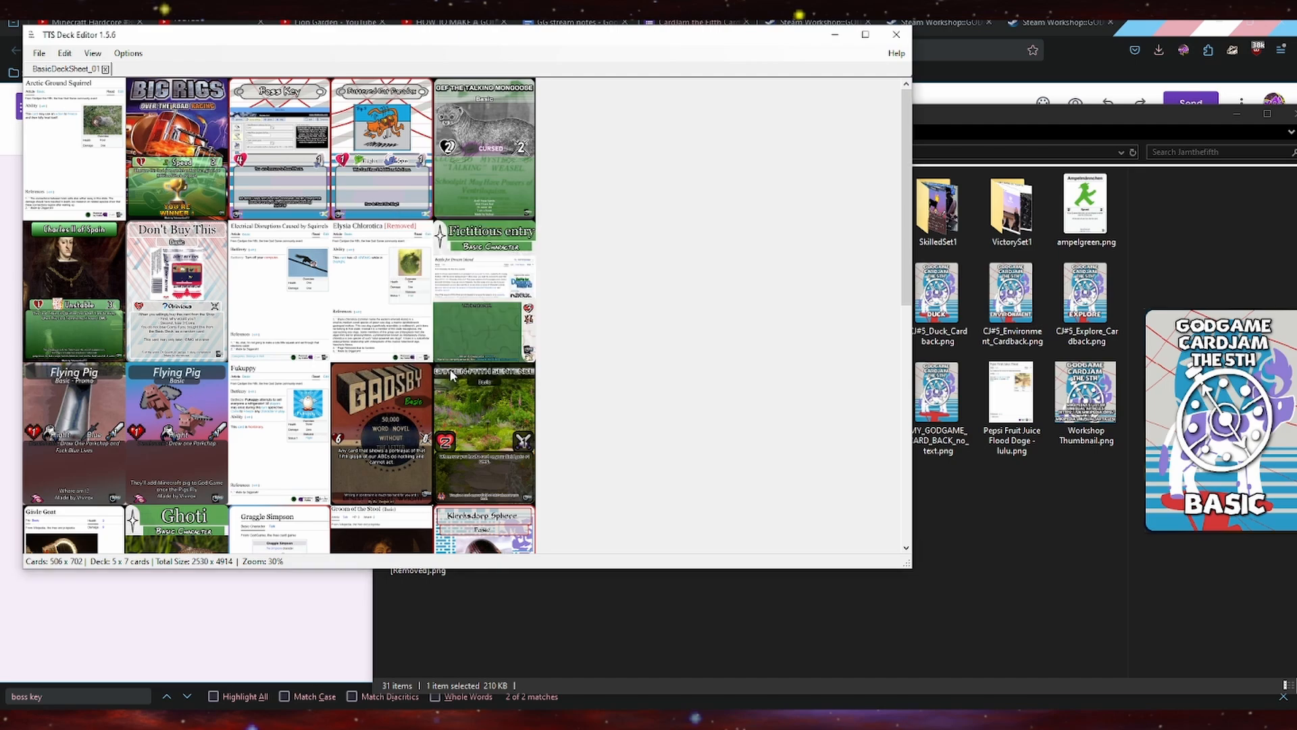
click(538, 388)
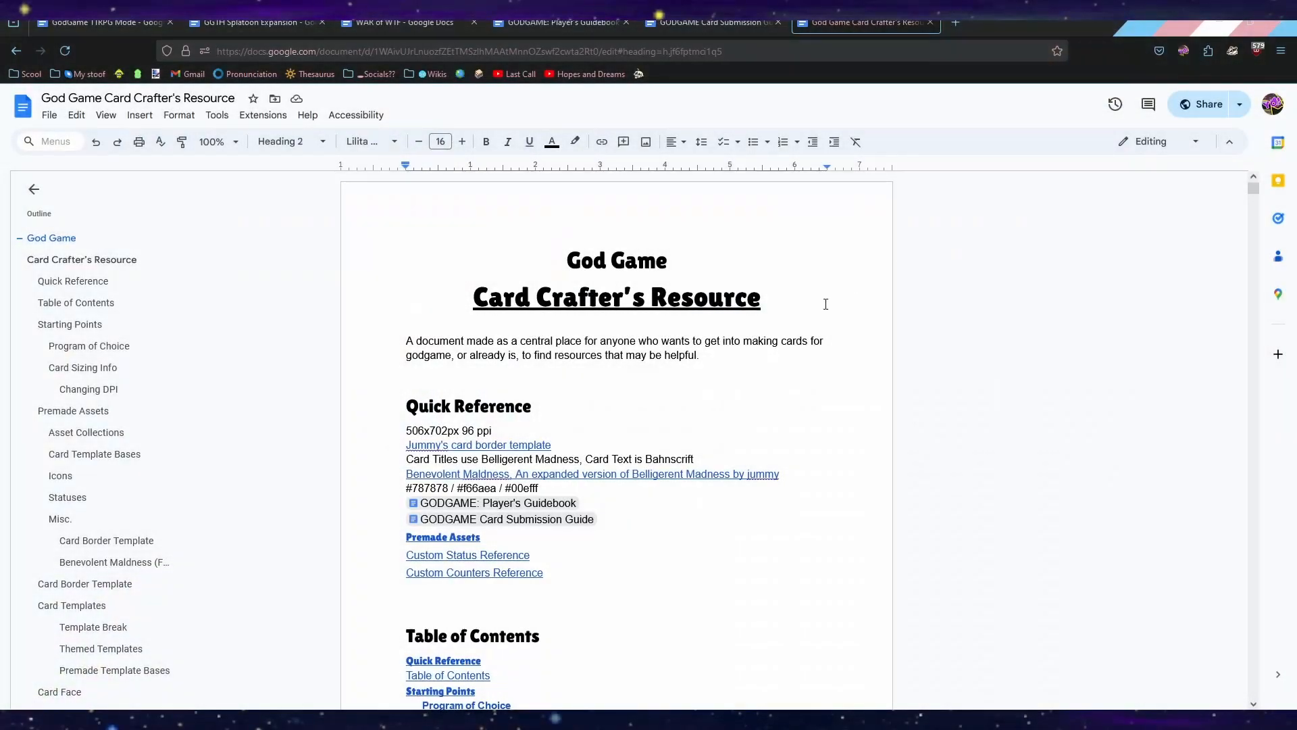
Find the Importing Cards section of the God Game Card Crafter's Resource document and read how card sheets are made
scroll(151, 423, down, 10)
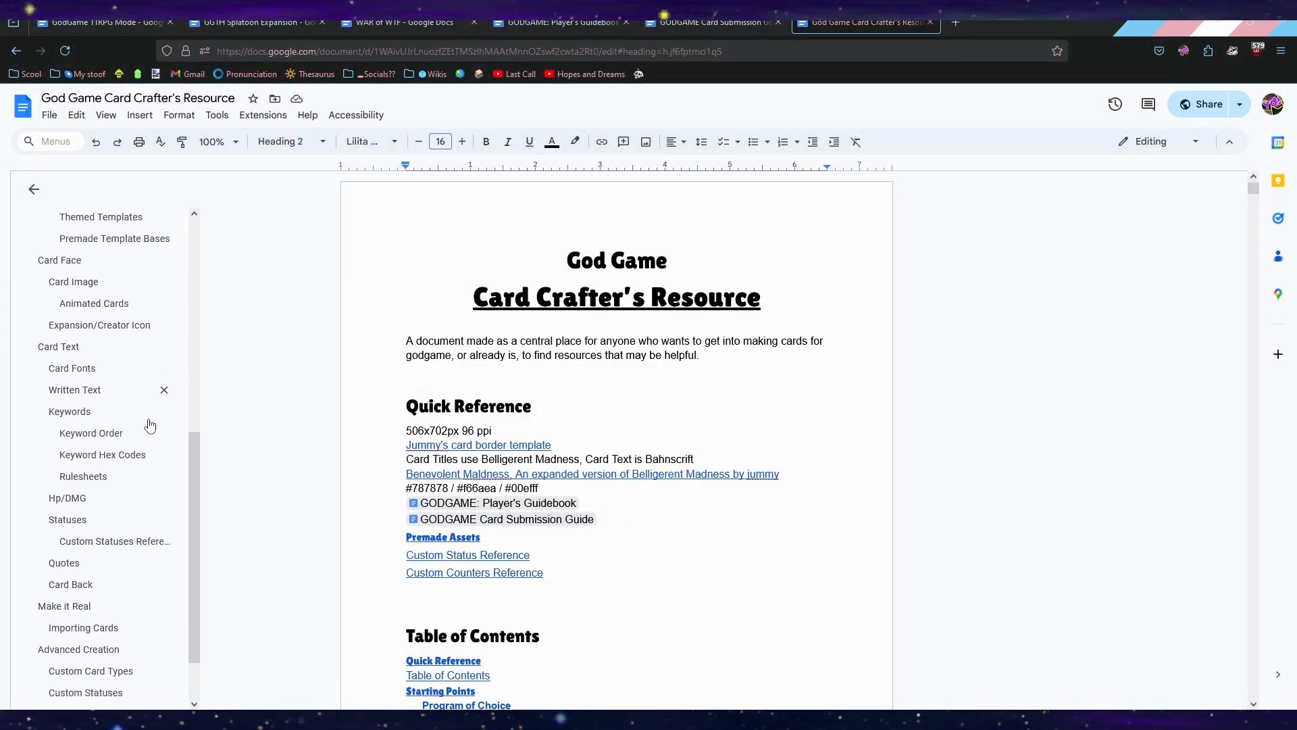
click(106, 556)
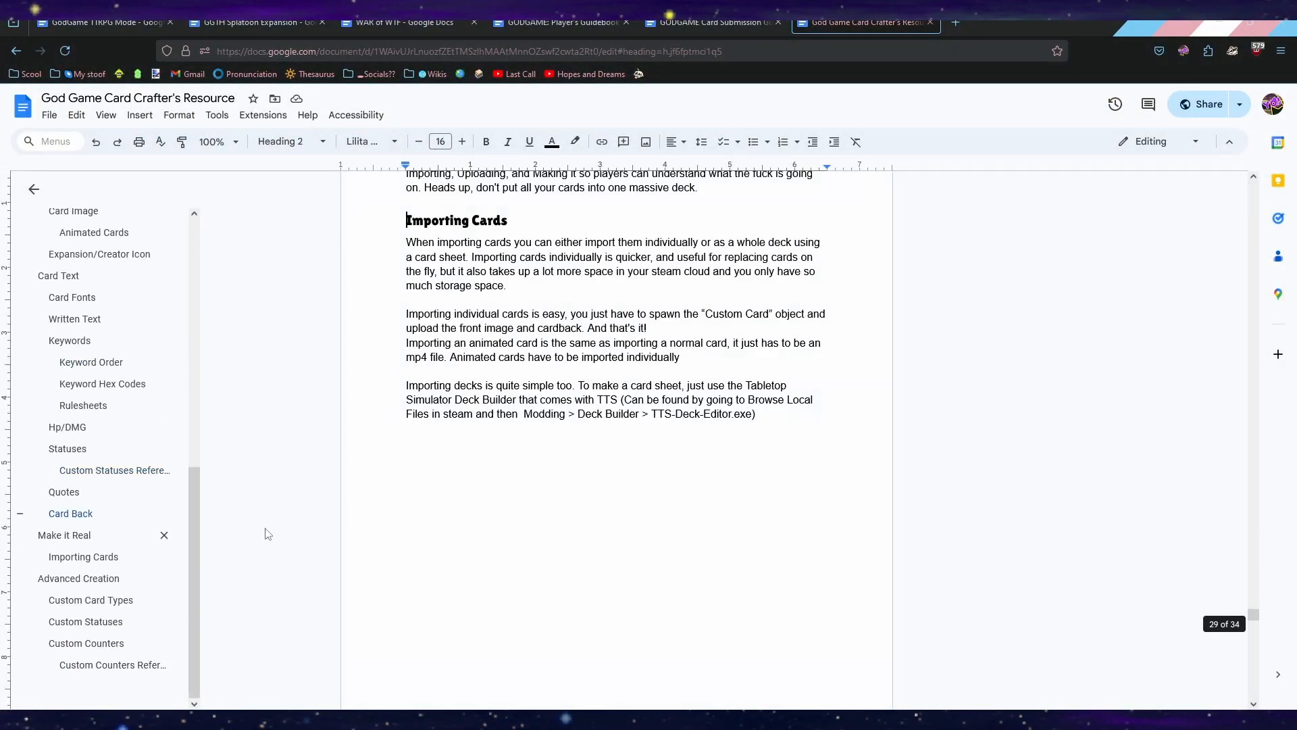
scroll(921, 343, down, 10)
scroll(923, 346, down, 15)
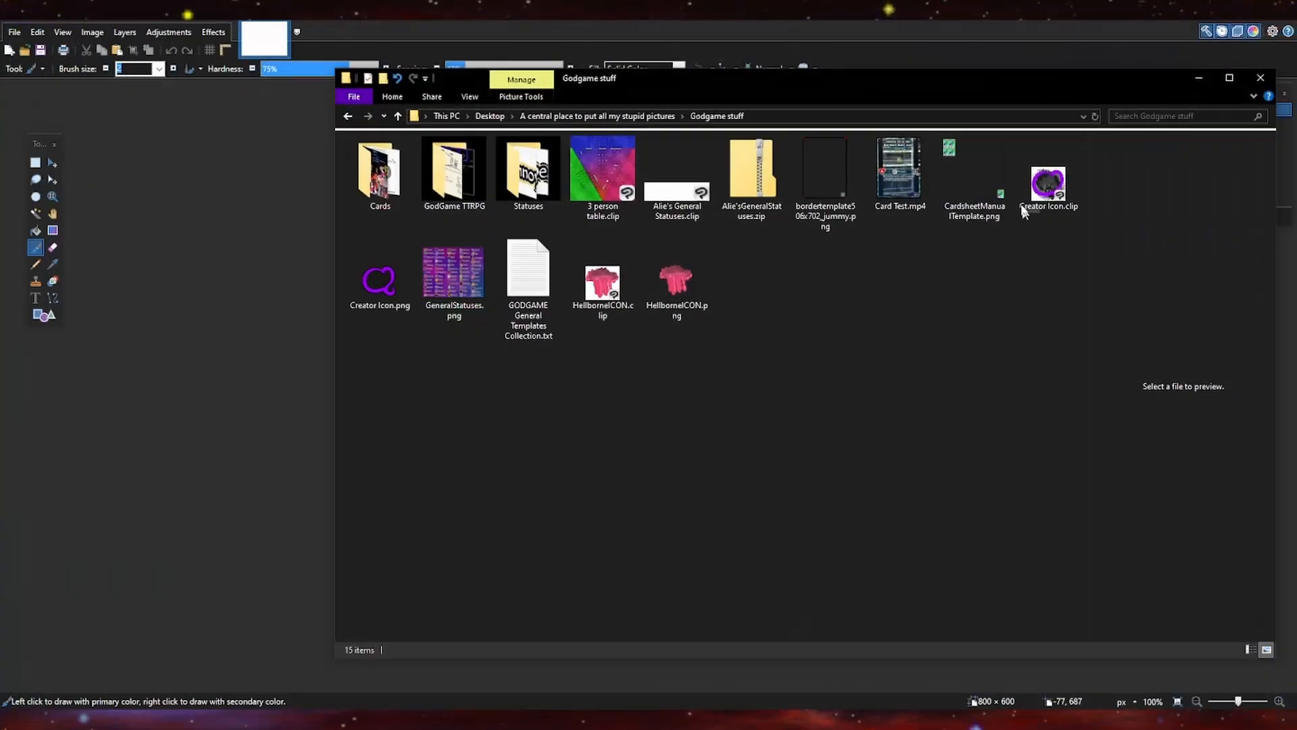
Open CardsheetManualTemplate.png in paint.net and add Arctic Ground Squirrel.png from BasicSet1 as a layer over the first card slot
mouse_move(975, 177)
mouse_down()
mouse_move(944, 239)
mouse_move(291, 459)
mouse_move(423, 516)
mouse_up()
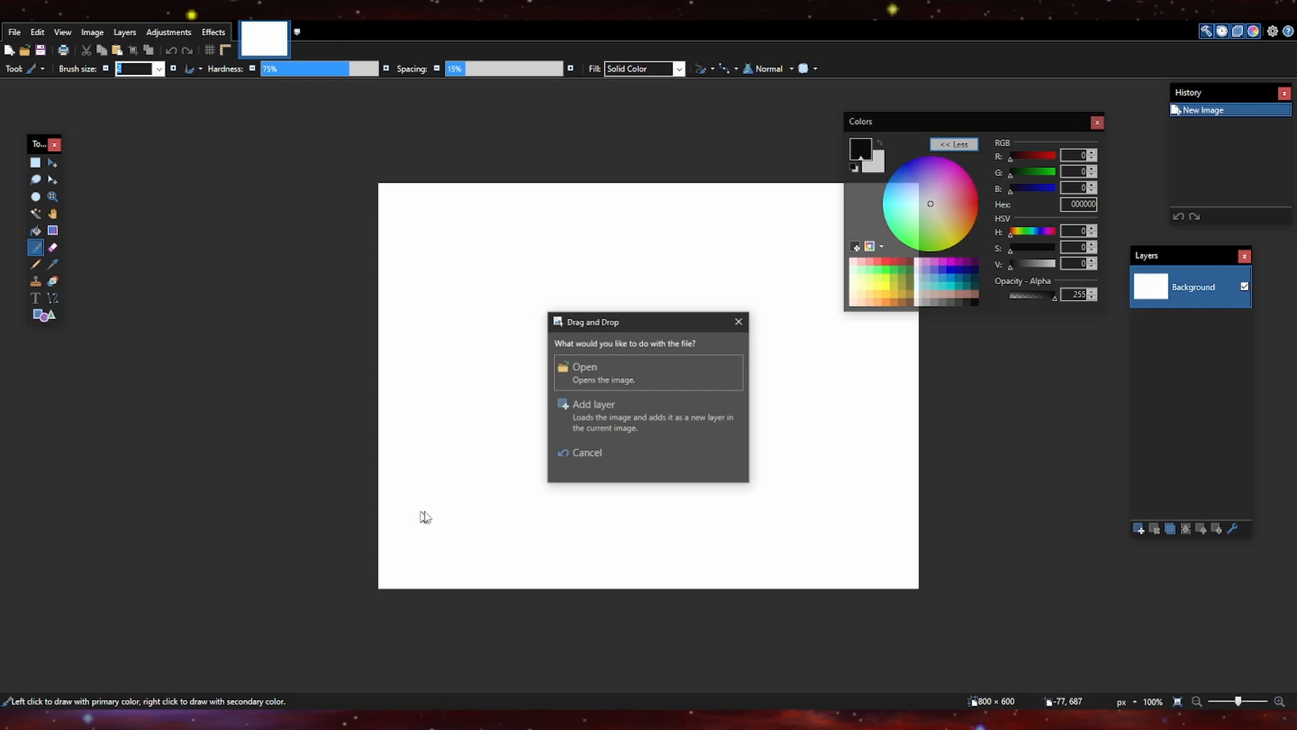
click(634, 377)
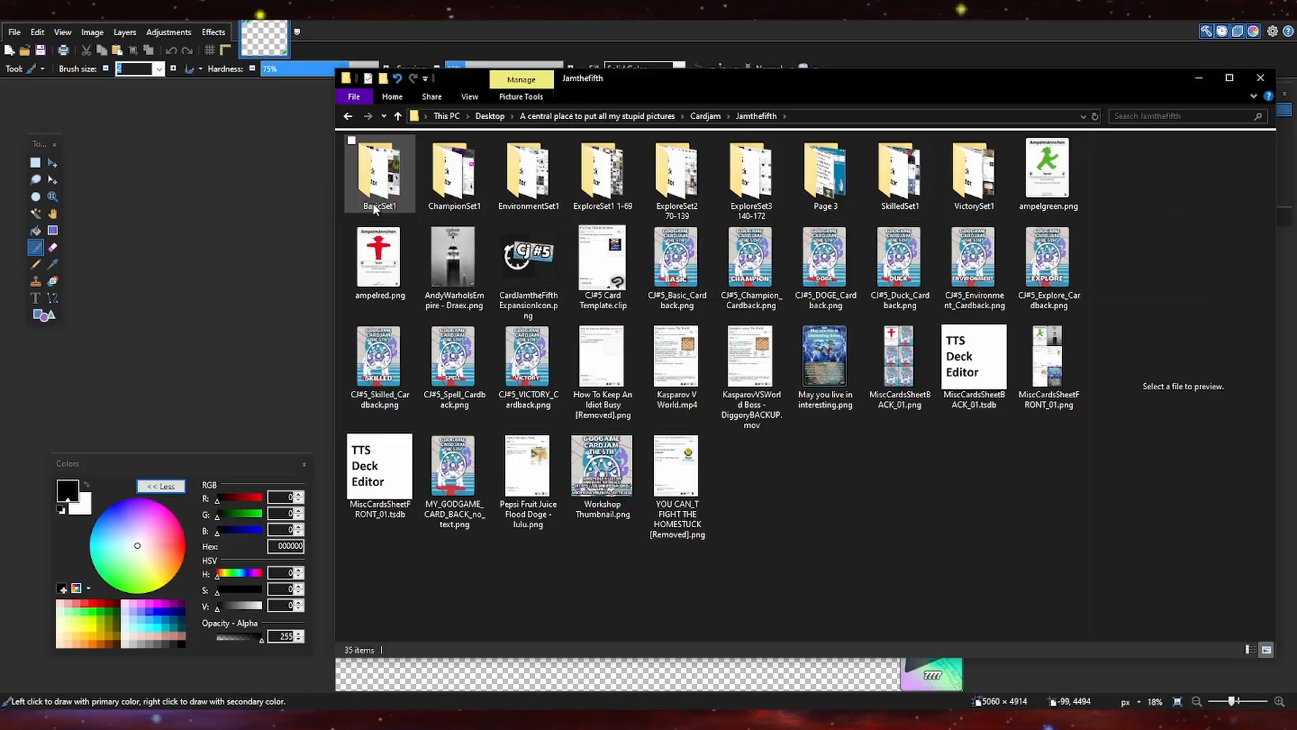
double_click(375, 207)
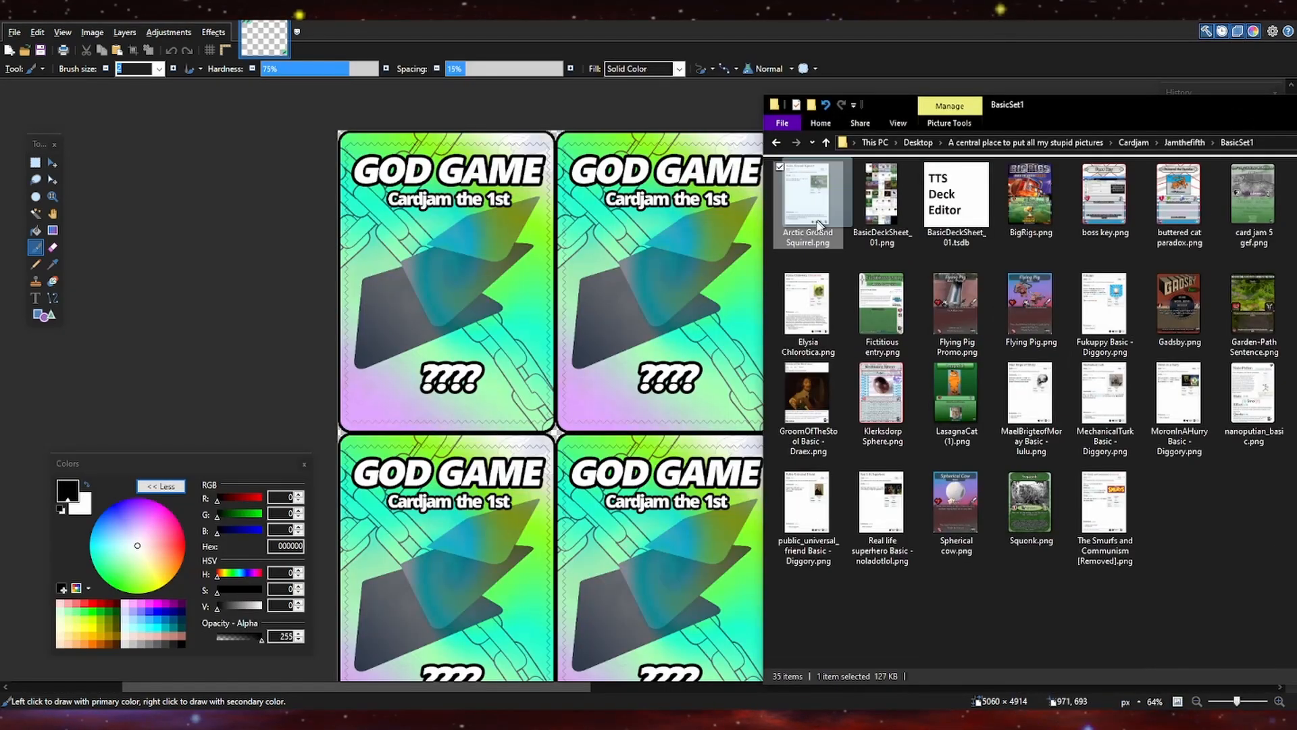
drag(827, 195, 533, 349)
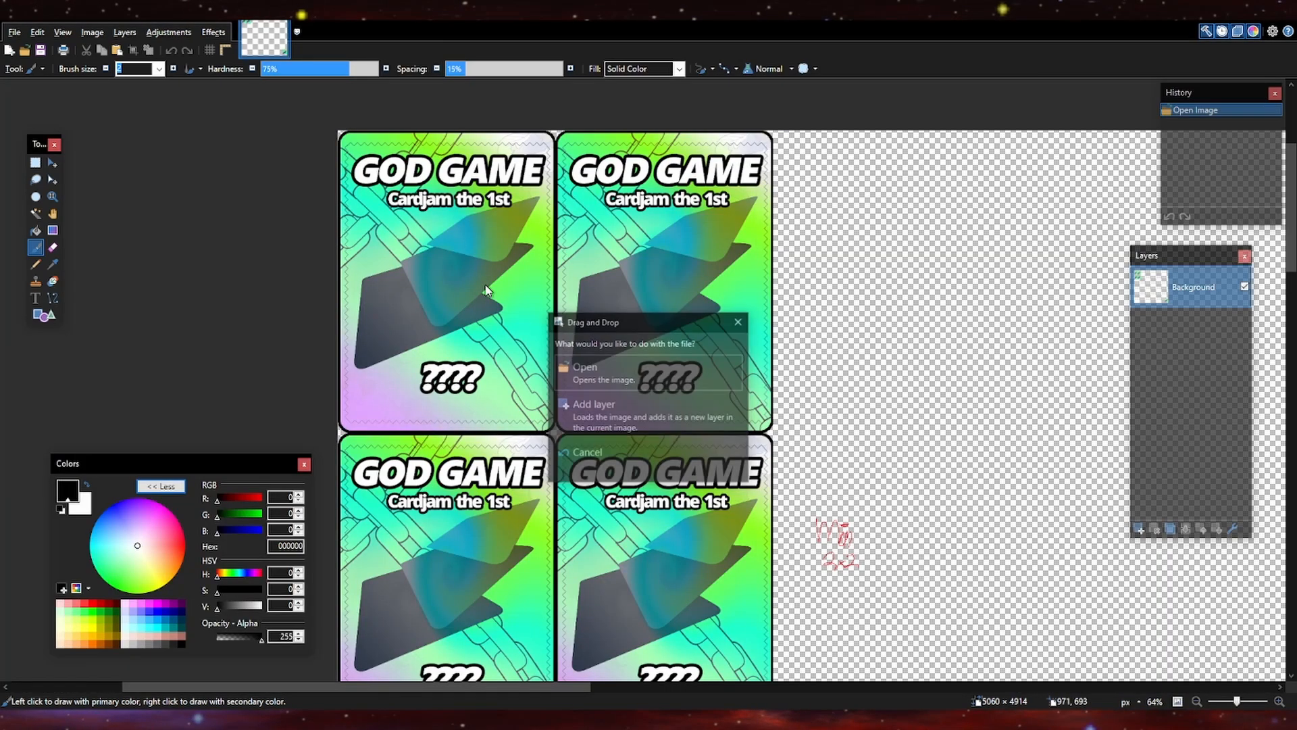
click(574, 405)
Align the imported BigRigs card in the second slot of the first row, deselect it and check it by toggling the template layer's visibility
drag(615, 405, 664, 405)
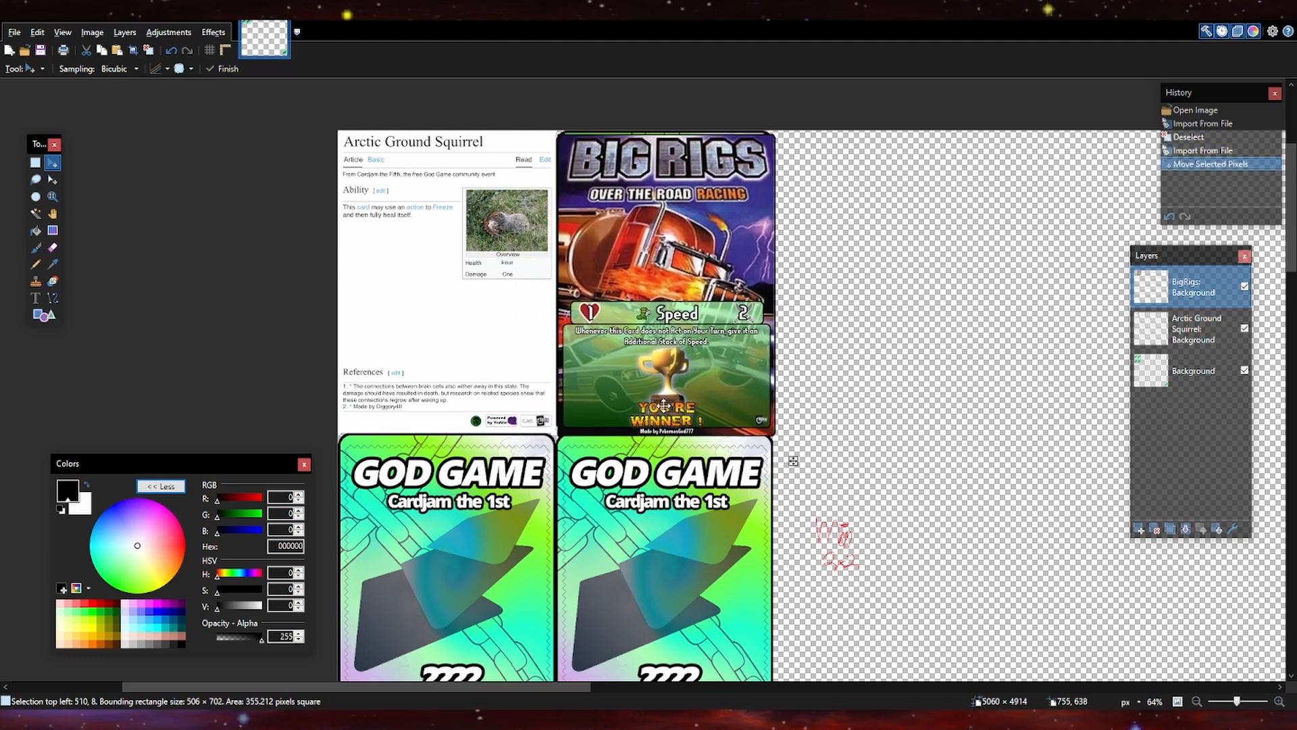
scroll(540, 154, up, 6)
key(Up)
scroll(541, 154, down, 4)
drag(802, 403, 819, 343)
key(ctrl+z)
key(ctrl+d)
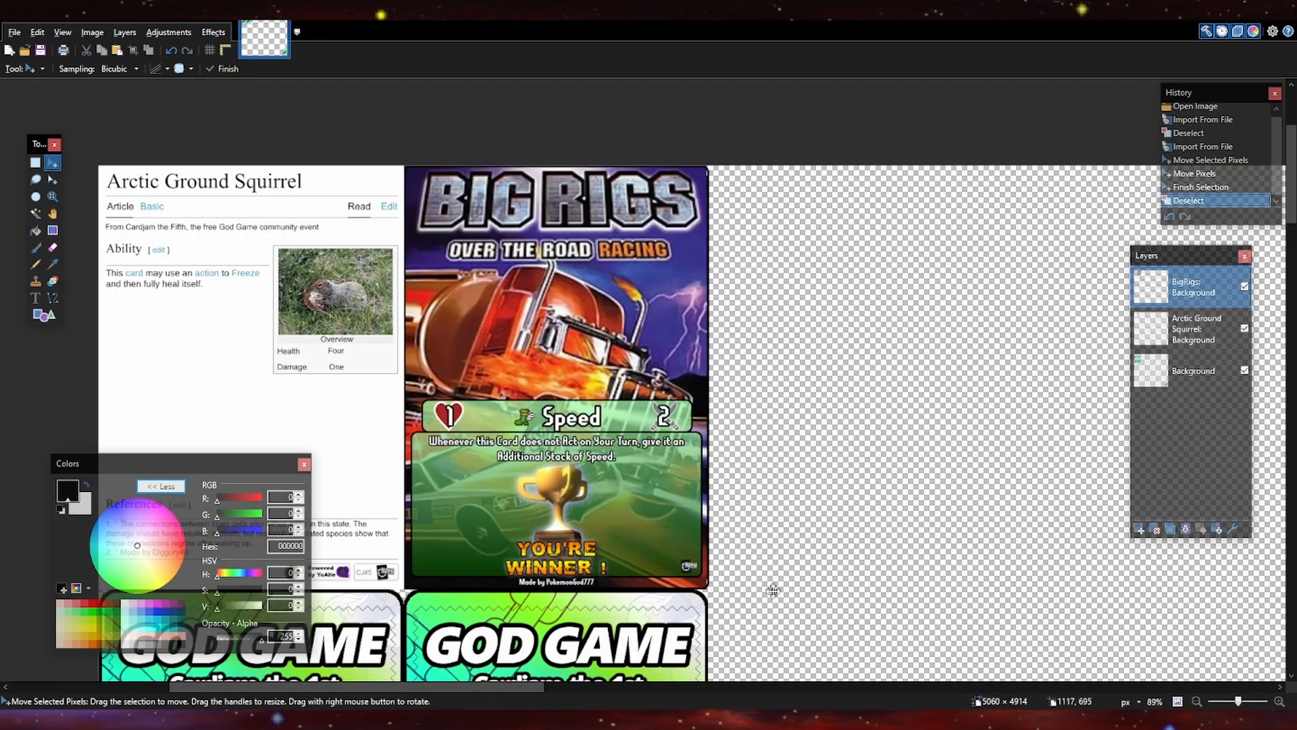
double_click(1244, 371)
click(1244, 371)
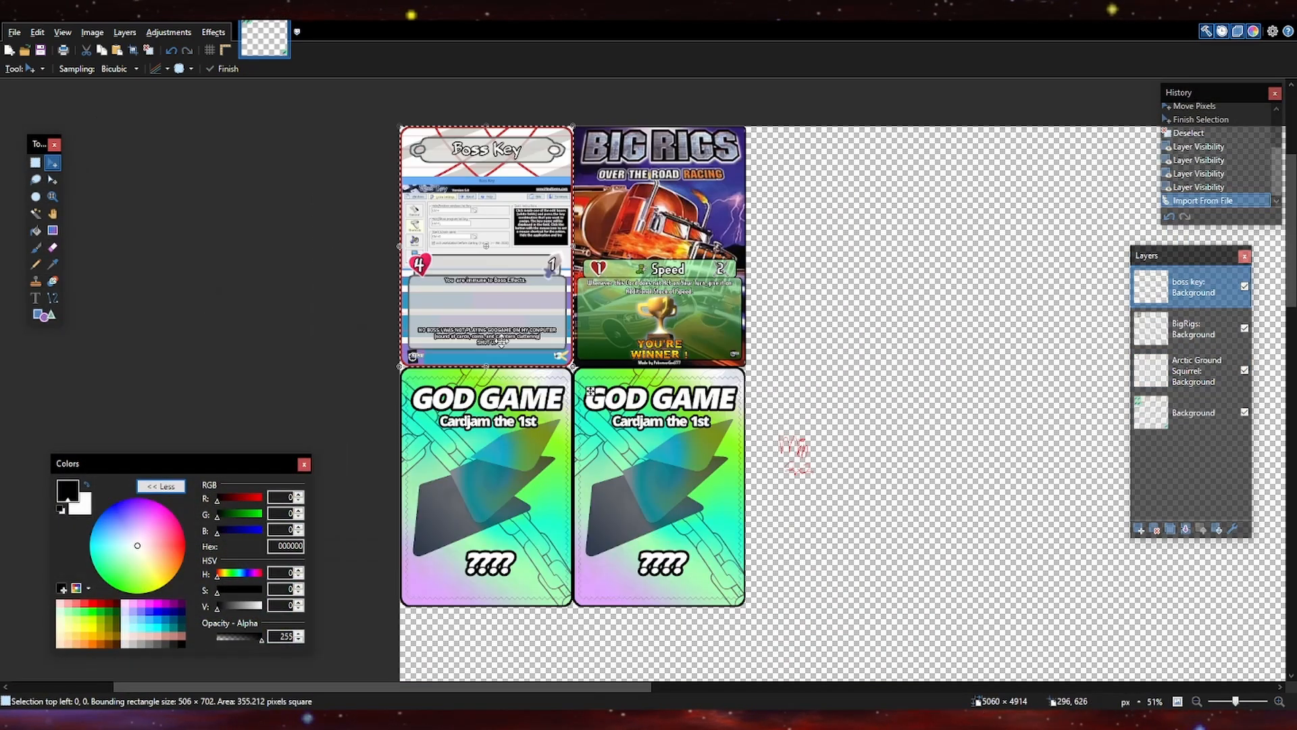
Move the imported boss key card to the third slot of the first row and nudge it flush against BigRigs
drag(585, 243, 932, 243)
scroll(932, 243, up, 5)
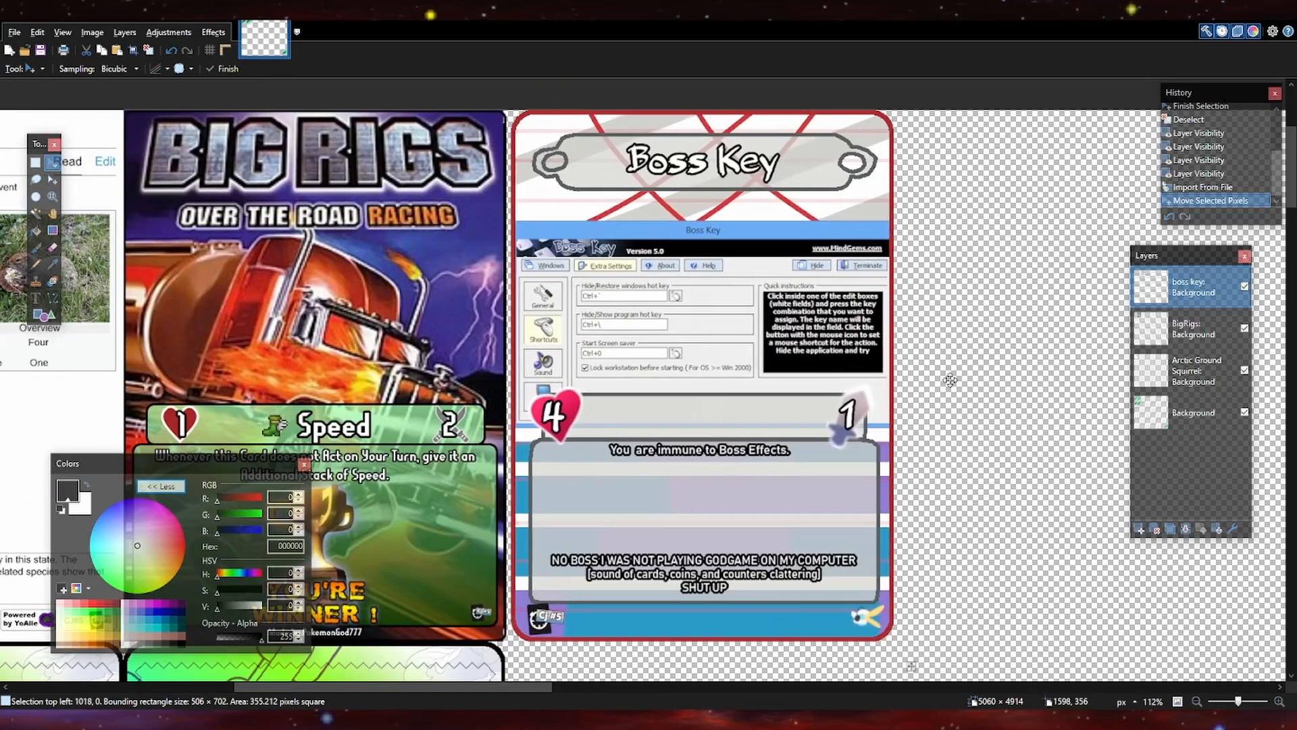
key(Down)
key(Left)
key(Left)
scroll(648, 541, up, 3)
scroll(558, 533, down, 3)
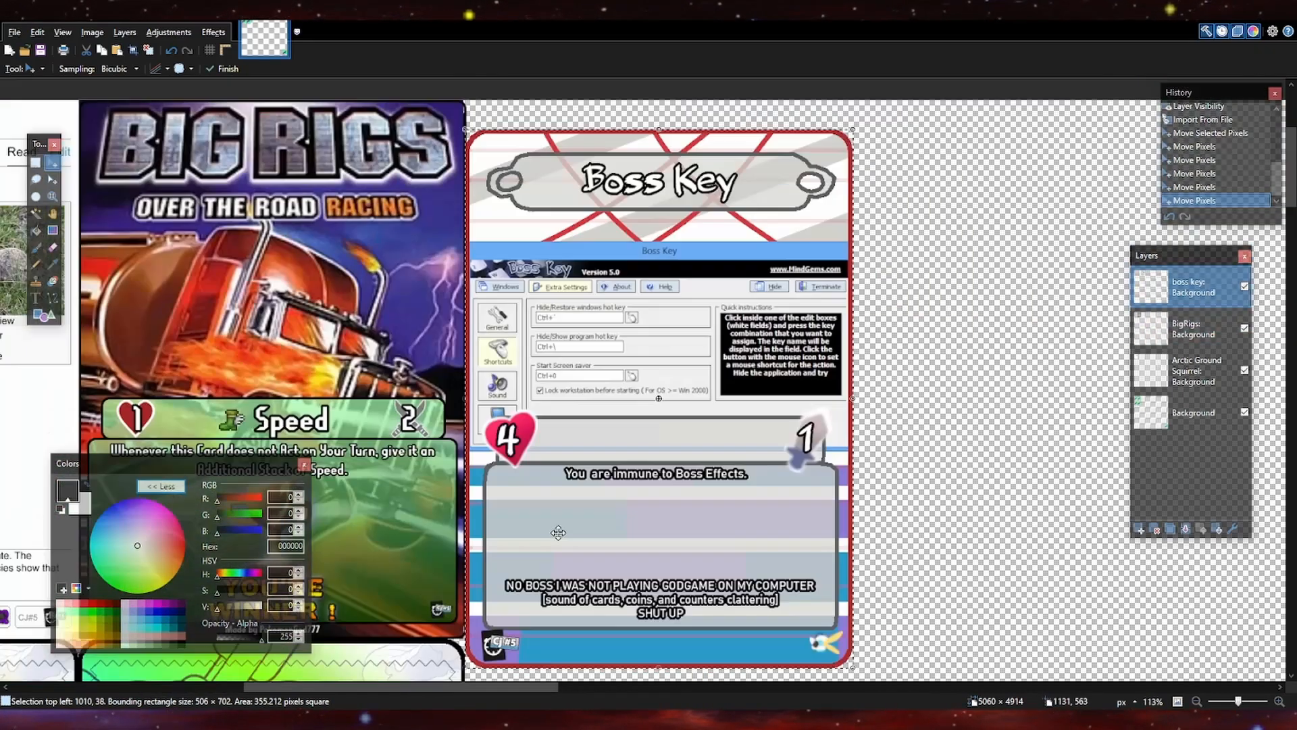
key(Up)
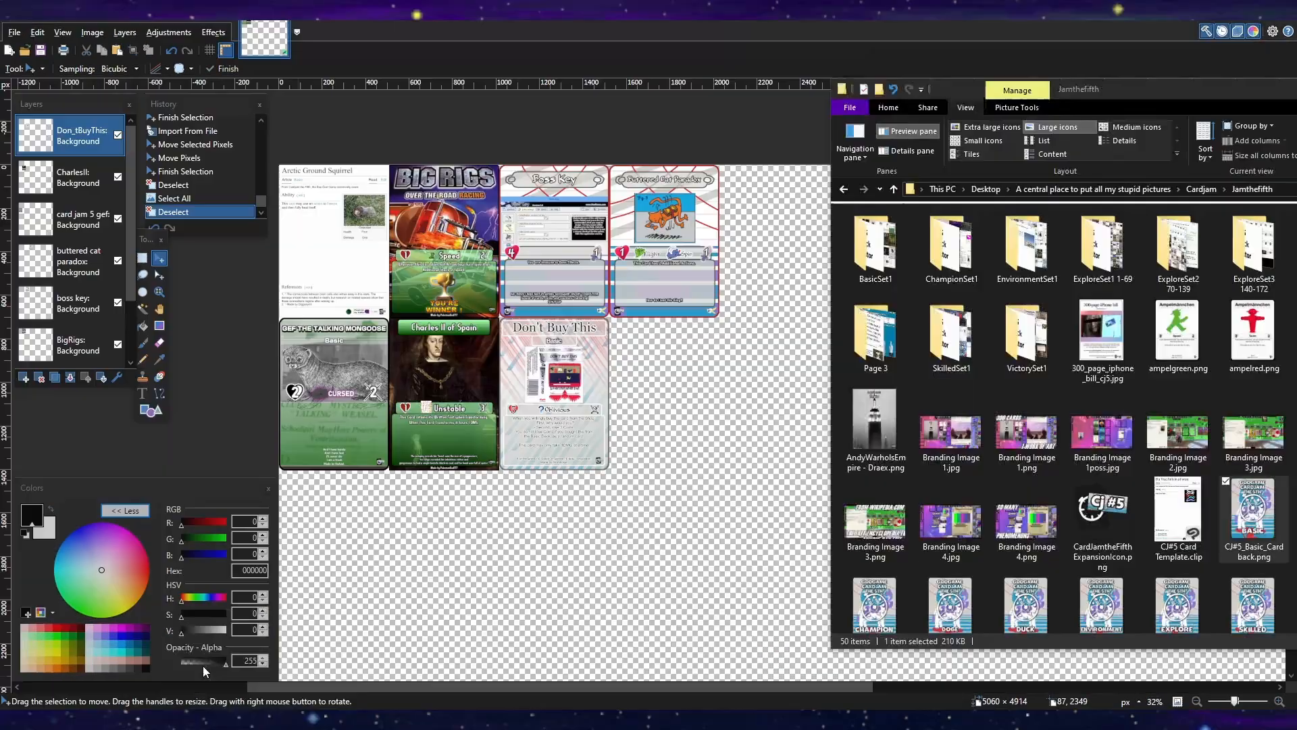
Add CJ#5_Basic_Cardback.png as a layer and place it in the fourth slot of the second row
drag(1253, 521, 608, 399)
drag(336, 239, 663, 387)
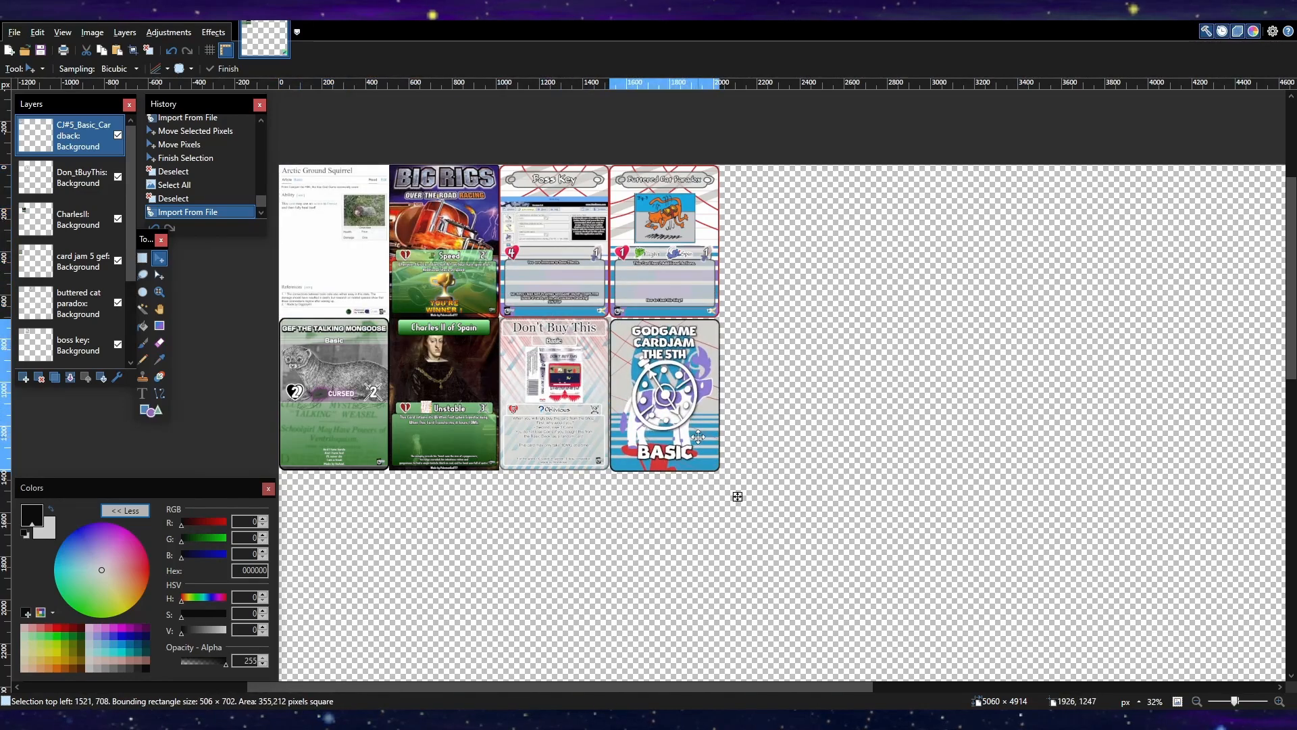
scroll(731, 492, up, 8)
key(ctrl+d)
scroll(671, 384, down, 5)
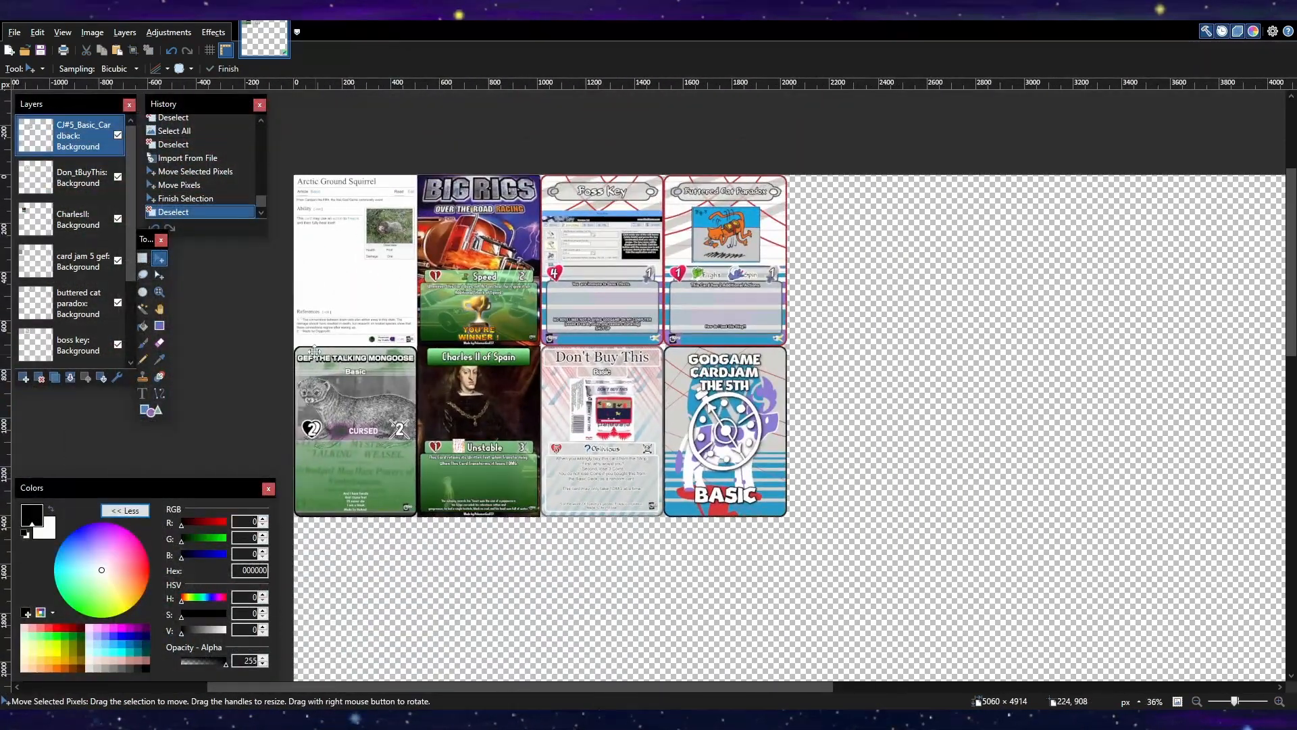
Select the block of eight cards at 2024 × 1404 pixels and crop the image to it
click(143, 258)
mouse_move(294, 175)
mouse_down()
mouse_move(723, 417)
mouse_move(787, 519)
mouse_up()
click(159, 275)
scroll(789, 519, up, 5)
scroll(990, 570, down, 5)
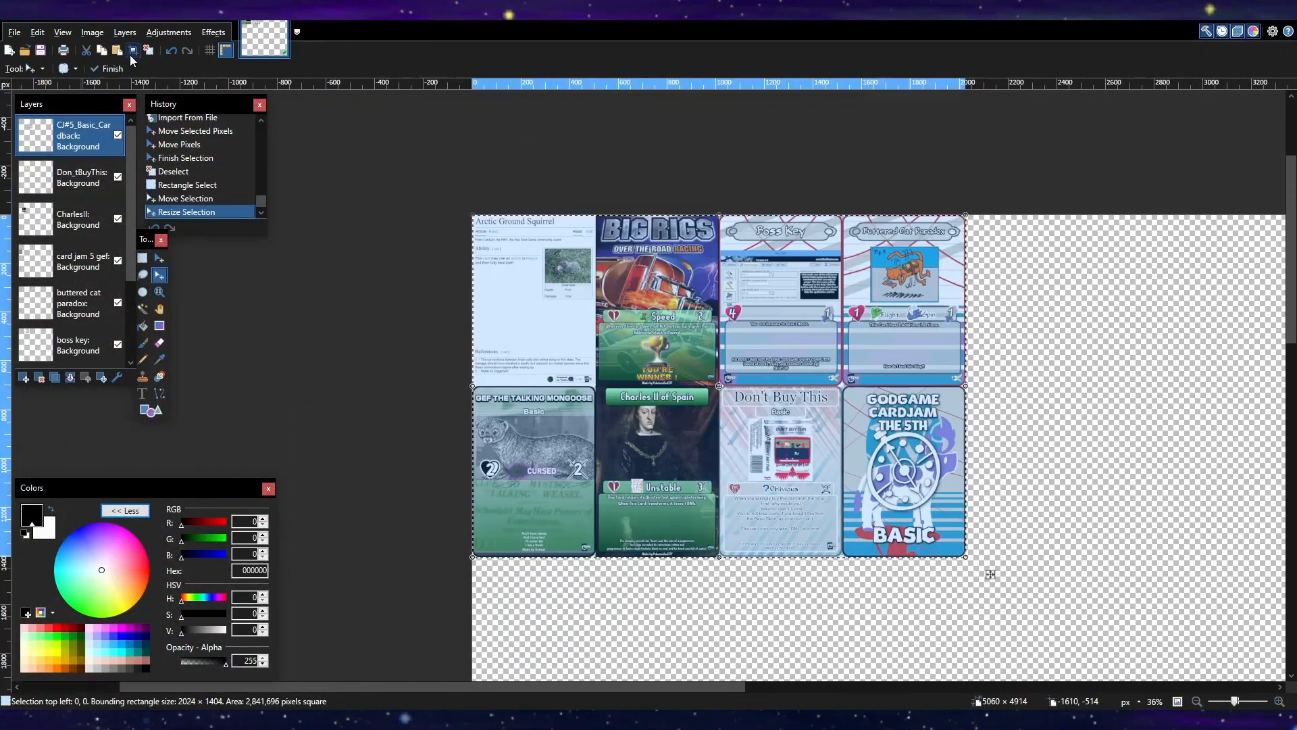
click(133, 50)
drag(982, 466, 960, 450)
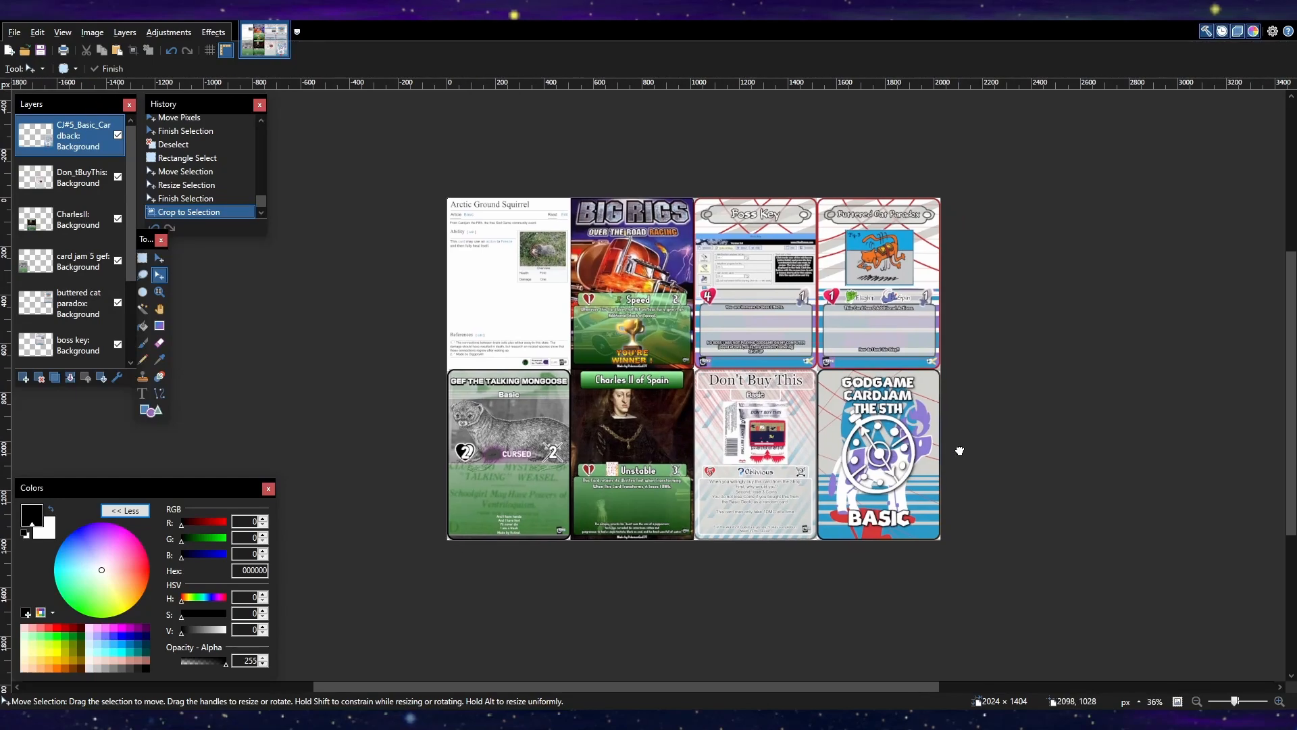
Save the cropped card sheet as BasicSheet.png in the BasicSet1 folder, in PNG format with the offered settings
key(ctrl+shift+s)
click(479, 571)
click(480, 597)
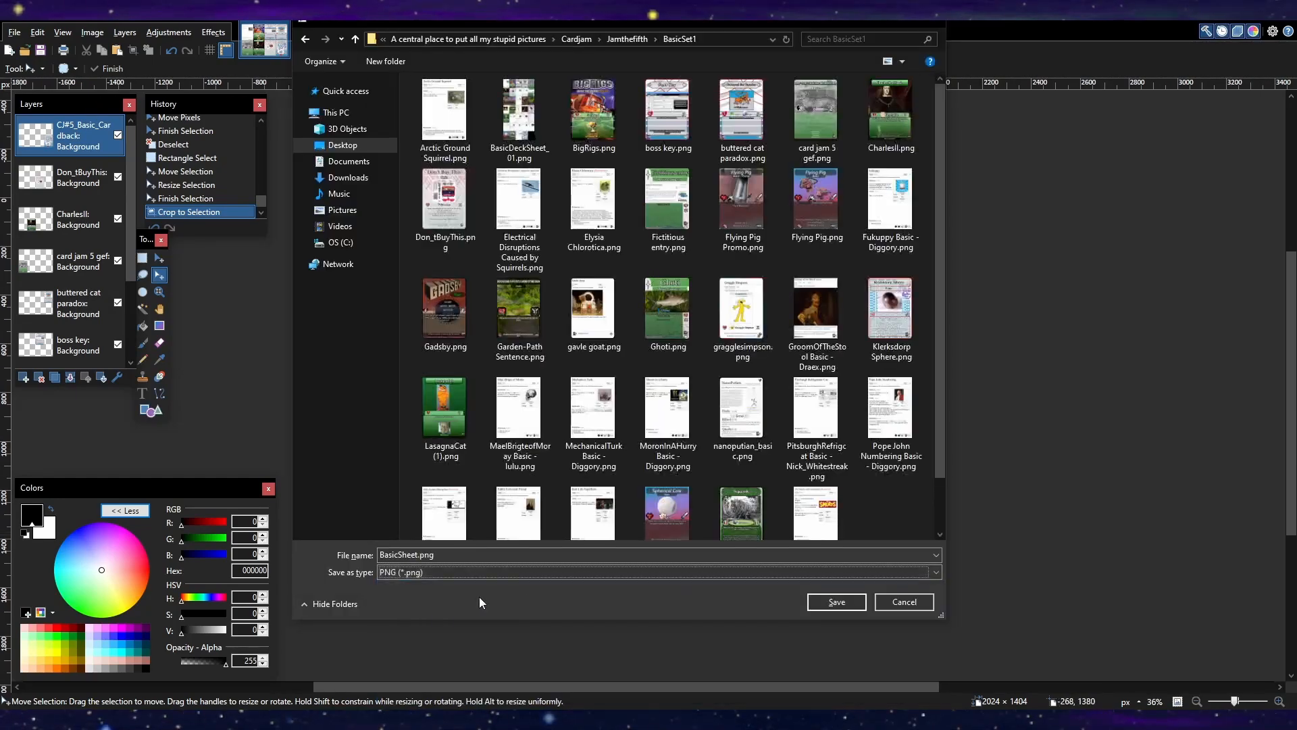
click(836, 601)
click(301, 438)
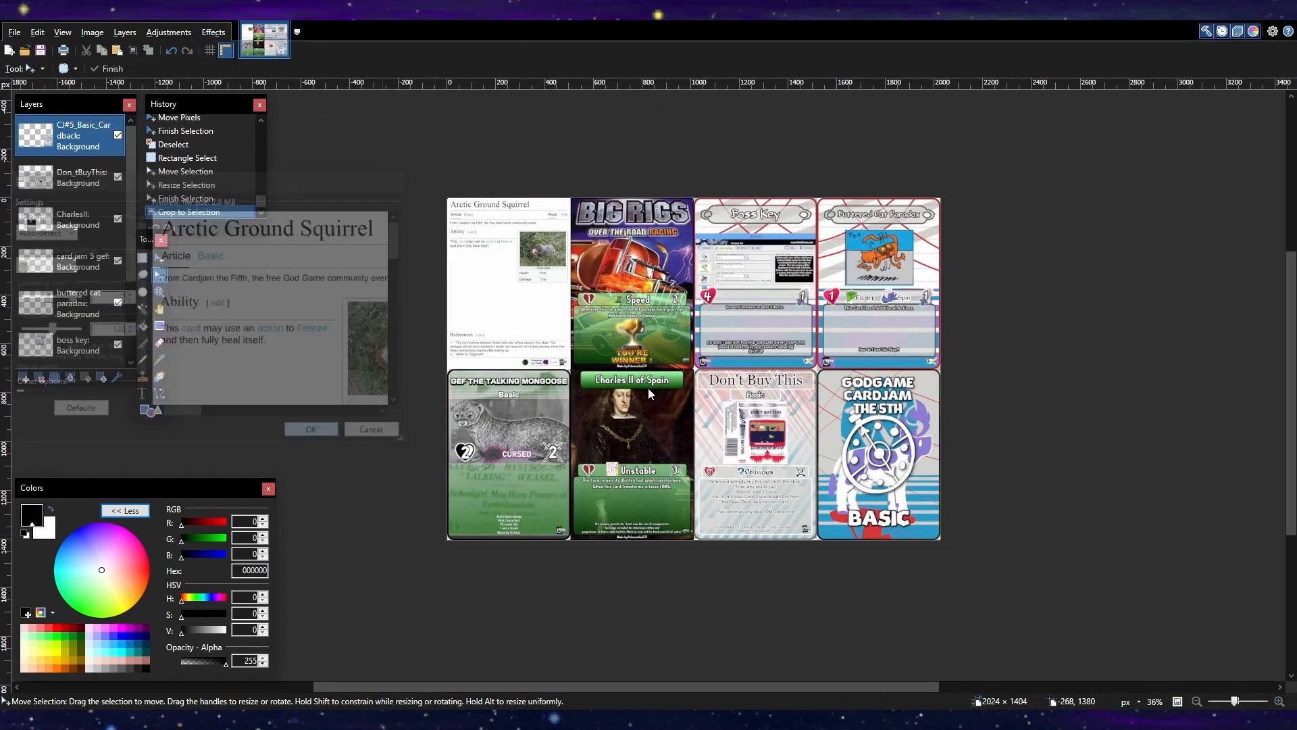
click(681, 393)
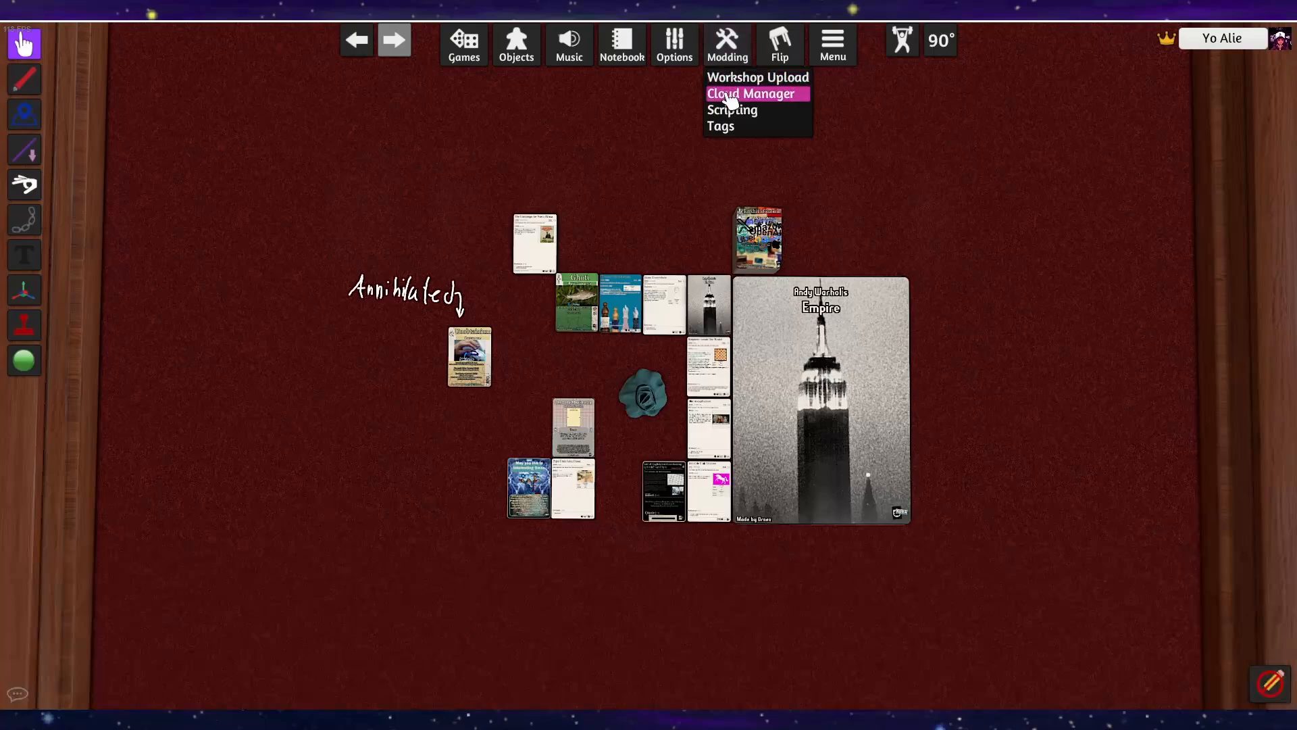
In Tabletop Simulator's Cloud Manager, upload all loaded custom files to the Steam Cloud root folder
click(731, 102)
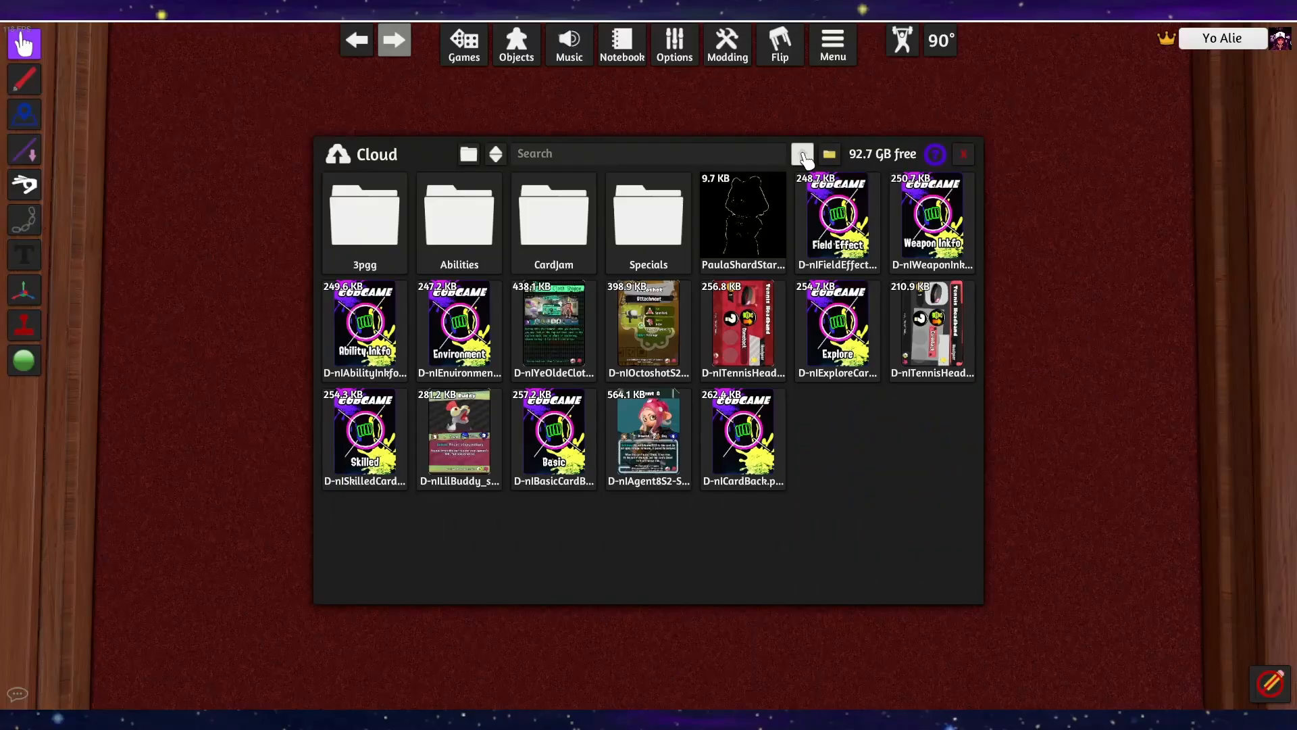
click(195, 297)
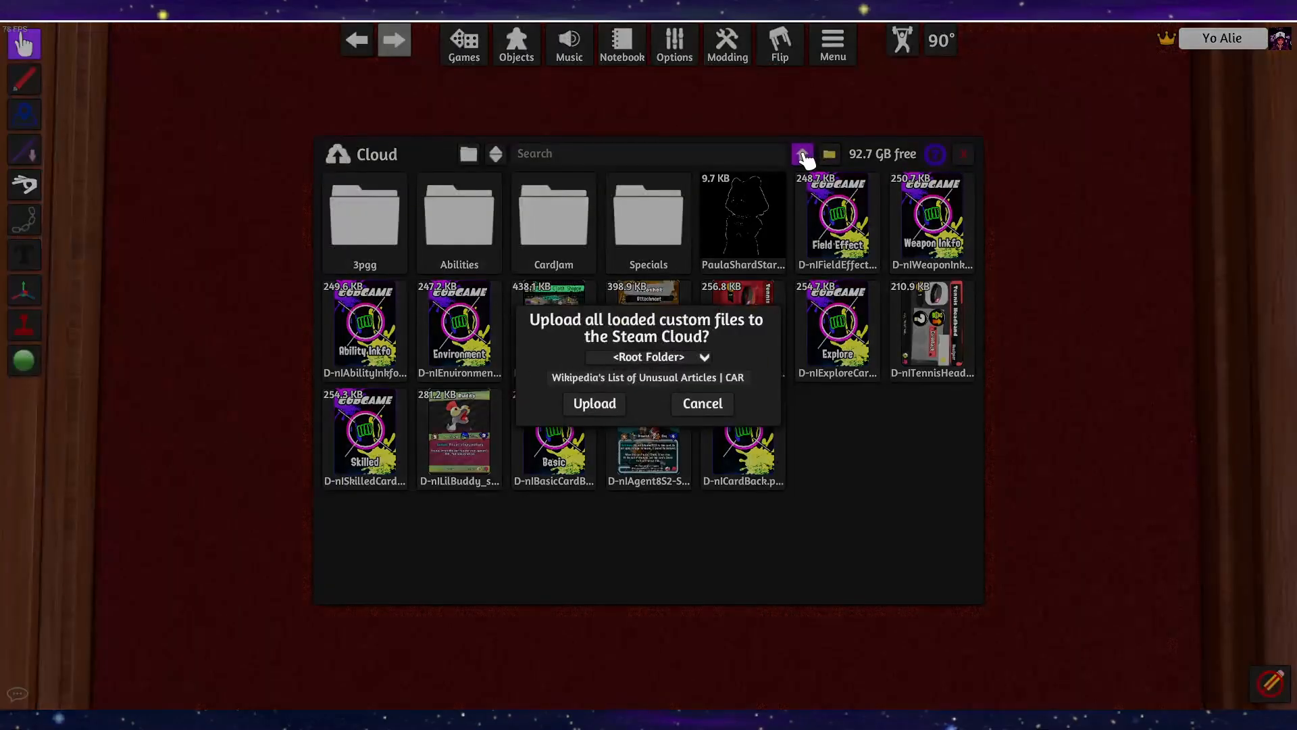
click(605, 414)
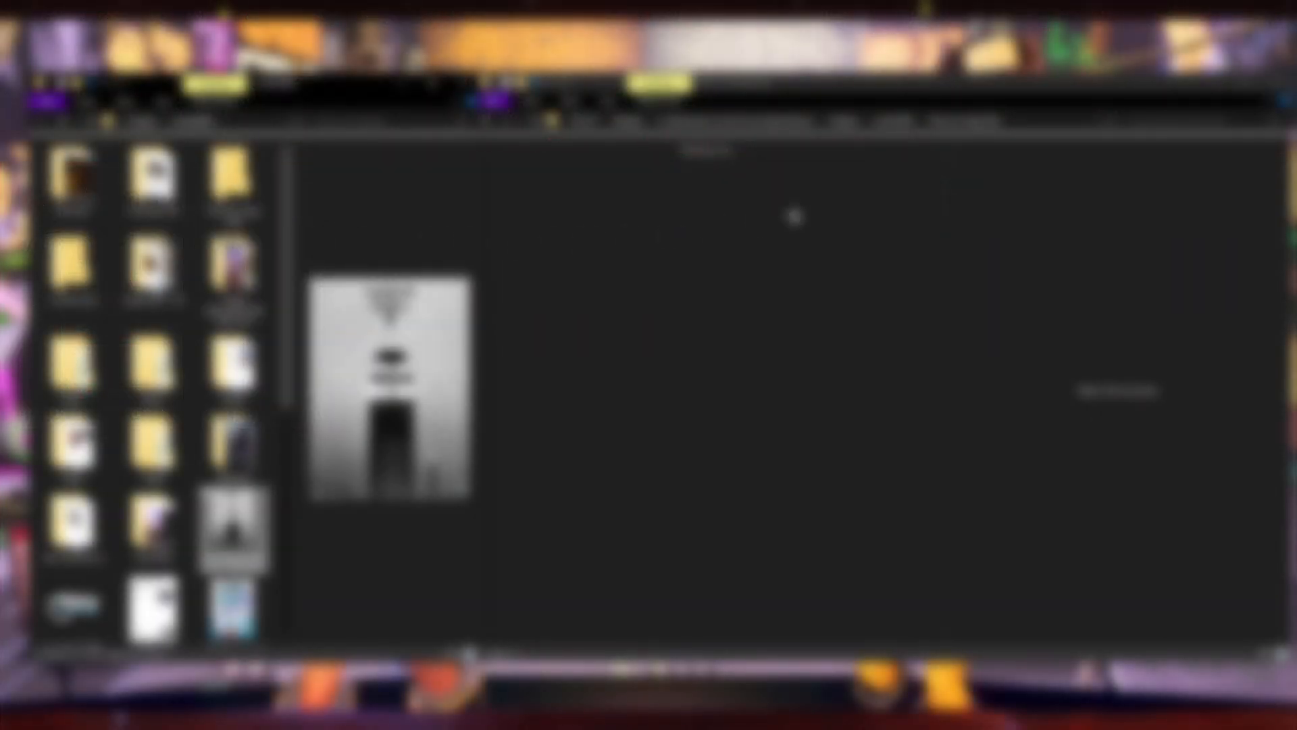
Close the empty folder window
click(1246, 86)
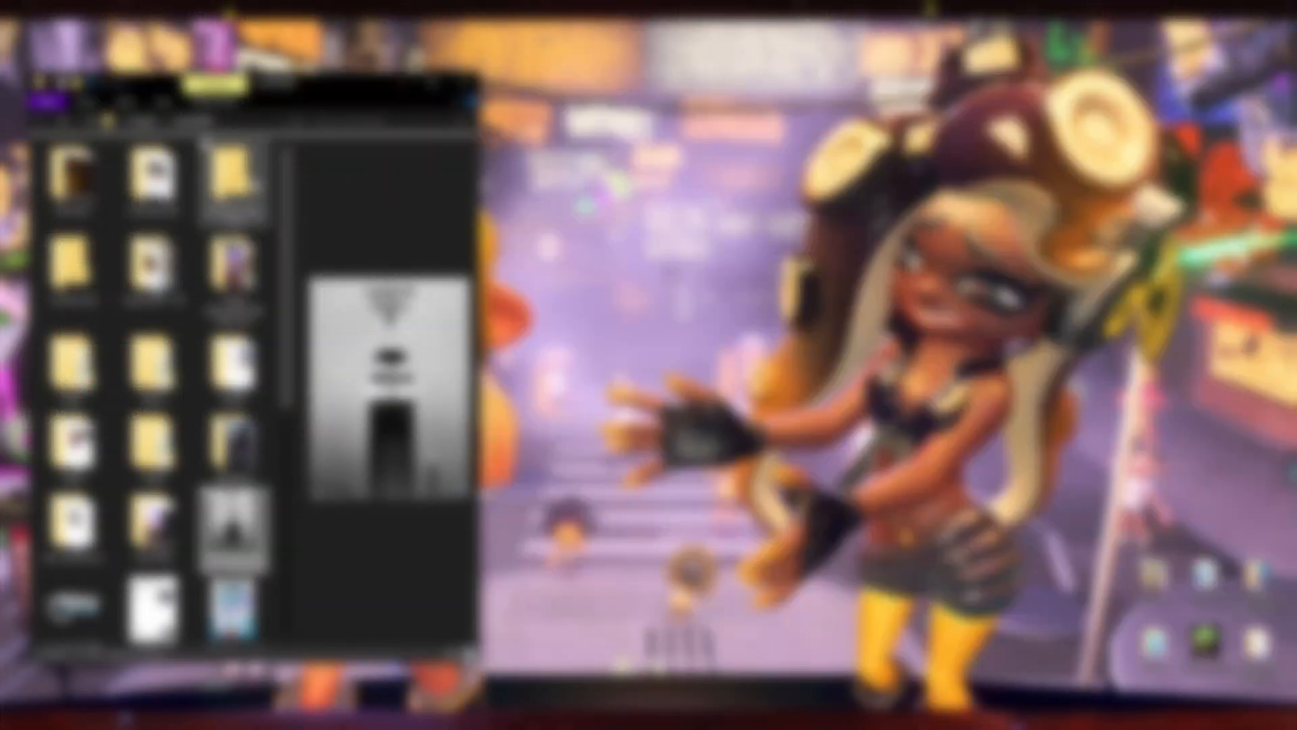
Delete the third folder in the open file window
click(231, 179)
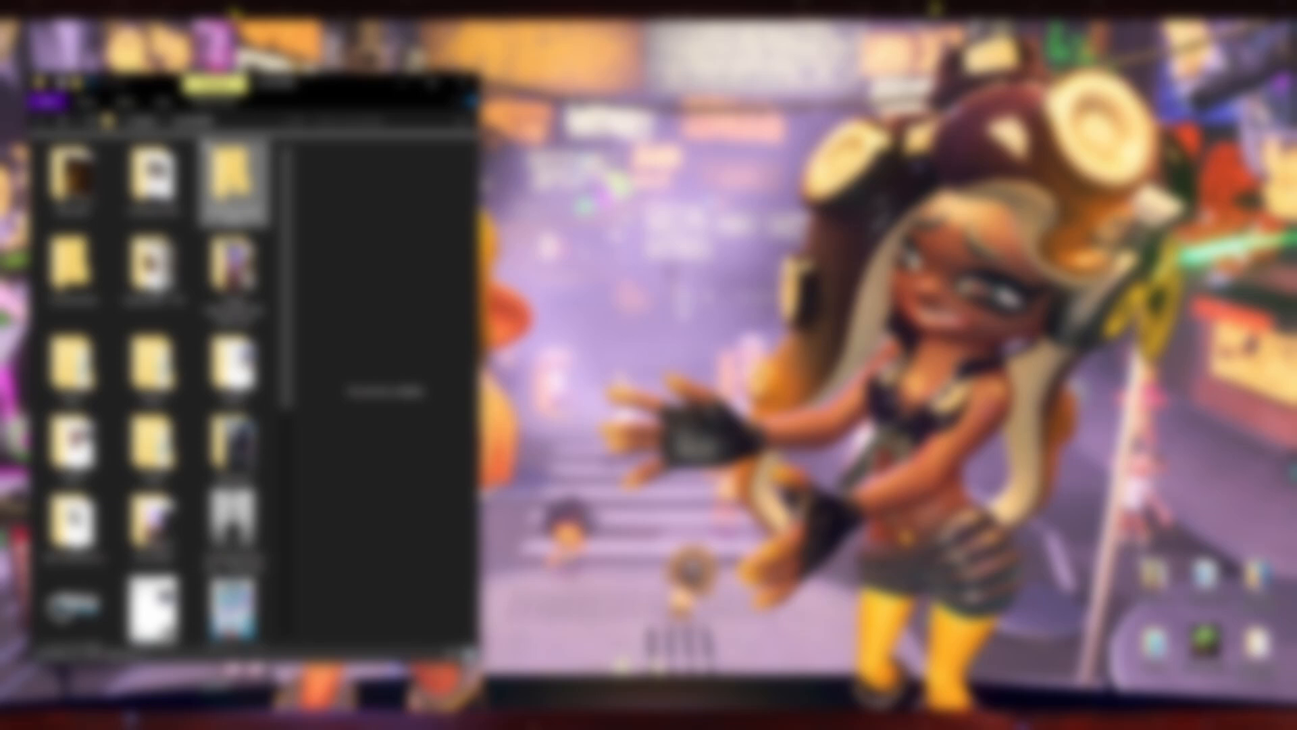
key(Delete)
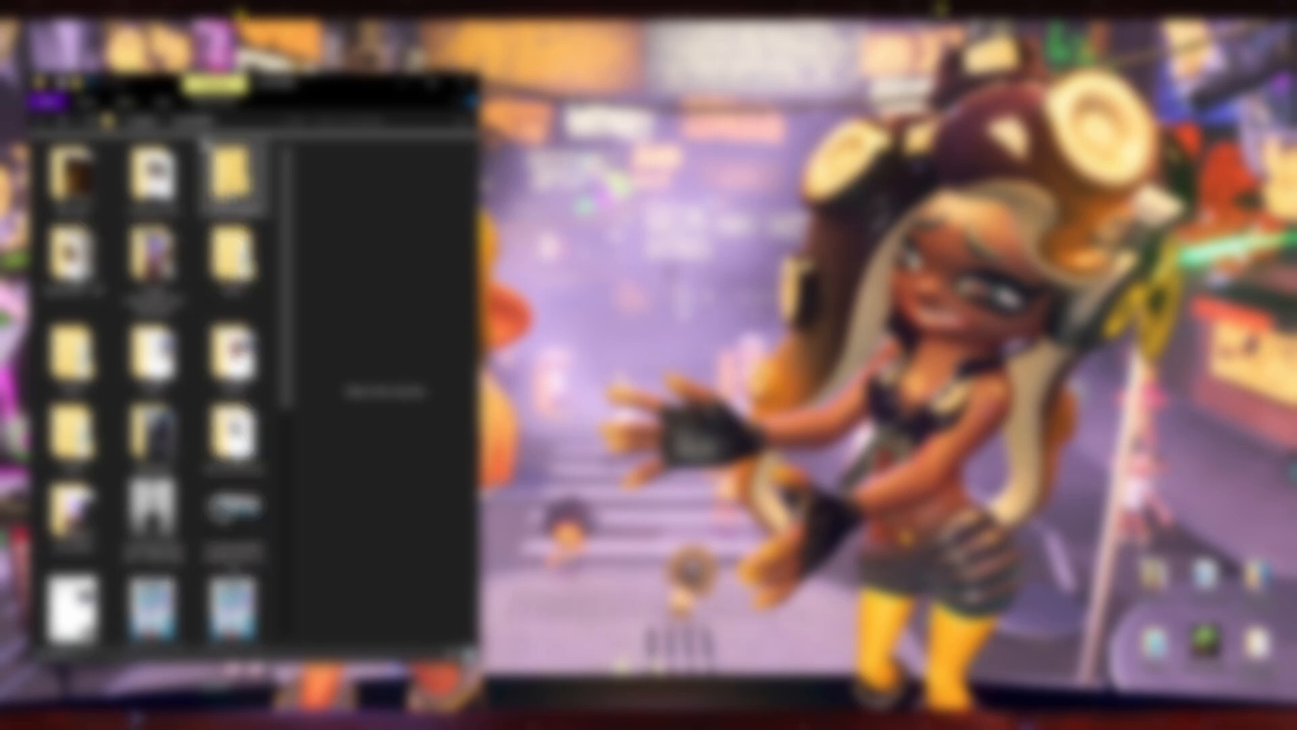
click(208, 177)
key(F2)
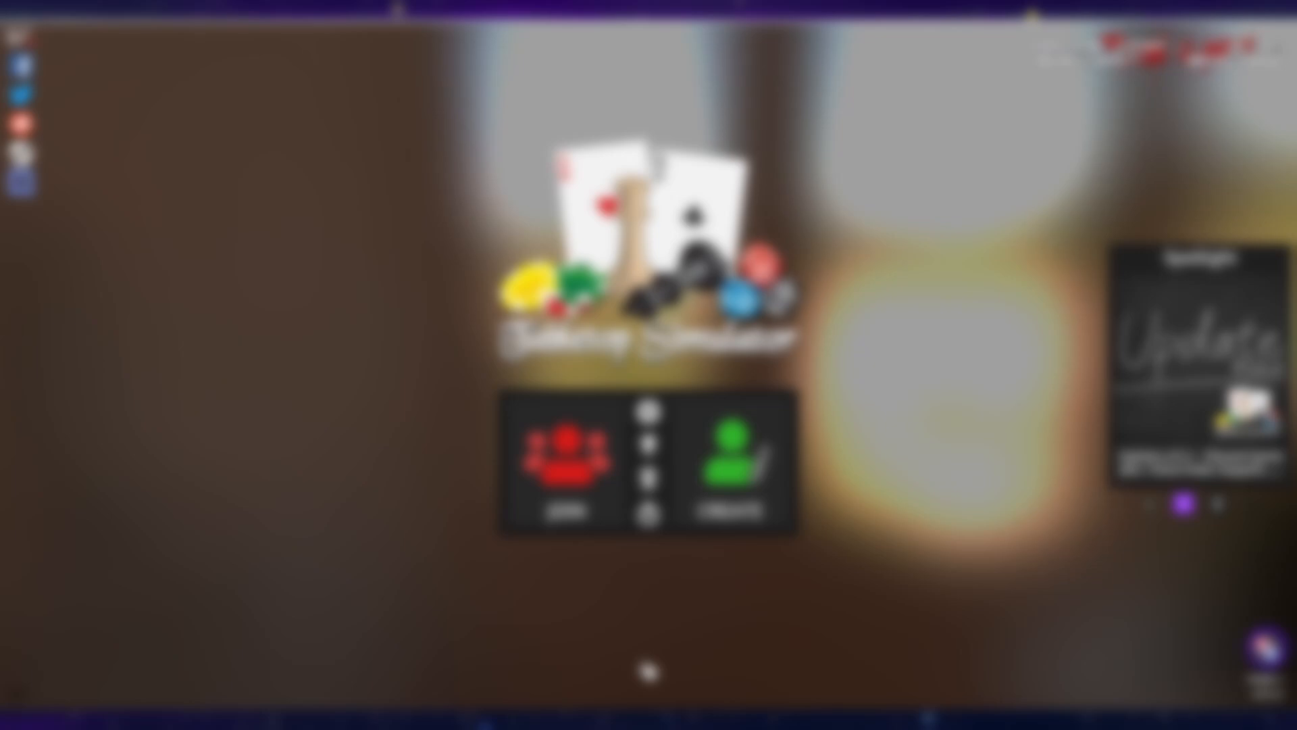
Switch to Tabletop Simulator, create a singleplayer game, and dismiss the games list to leave an empty table
click(756, 447)
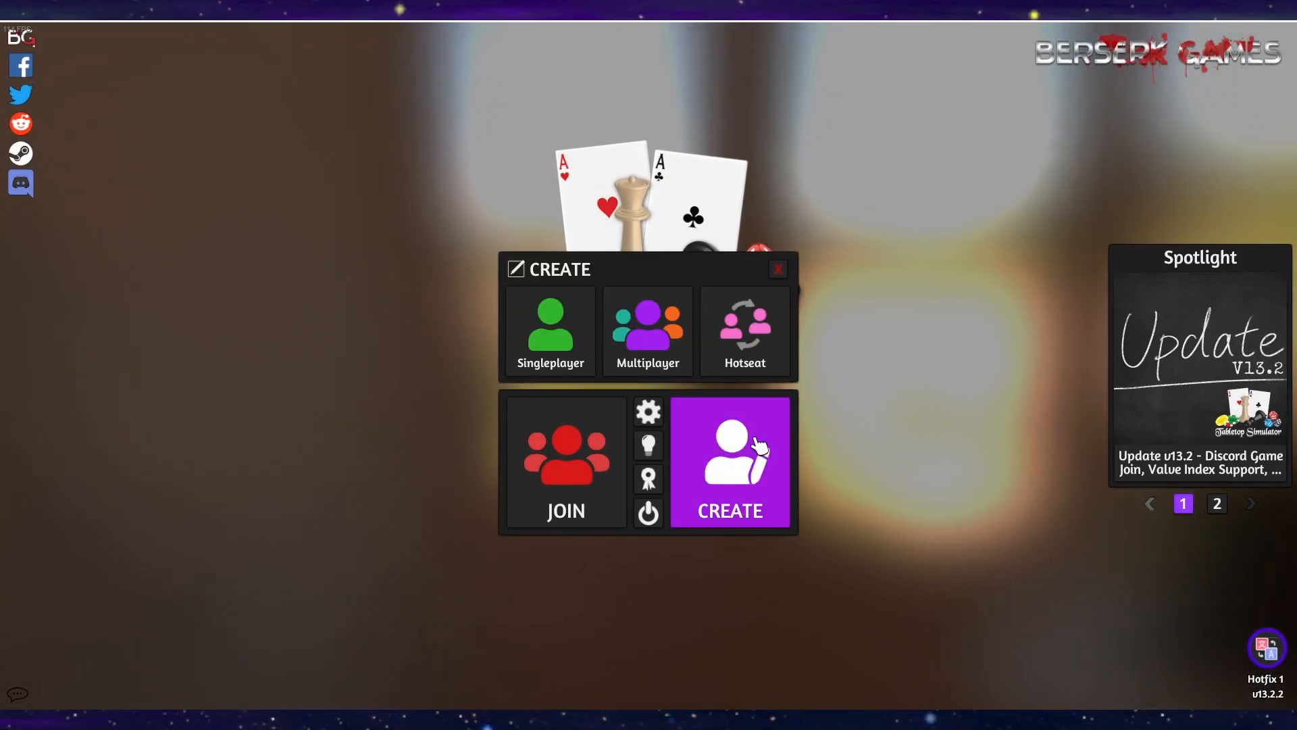
click(586, 348)
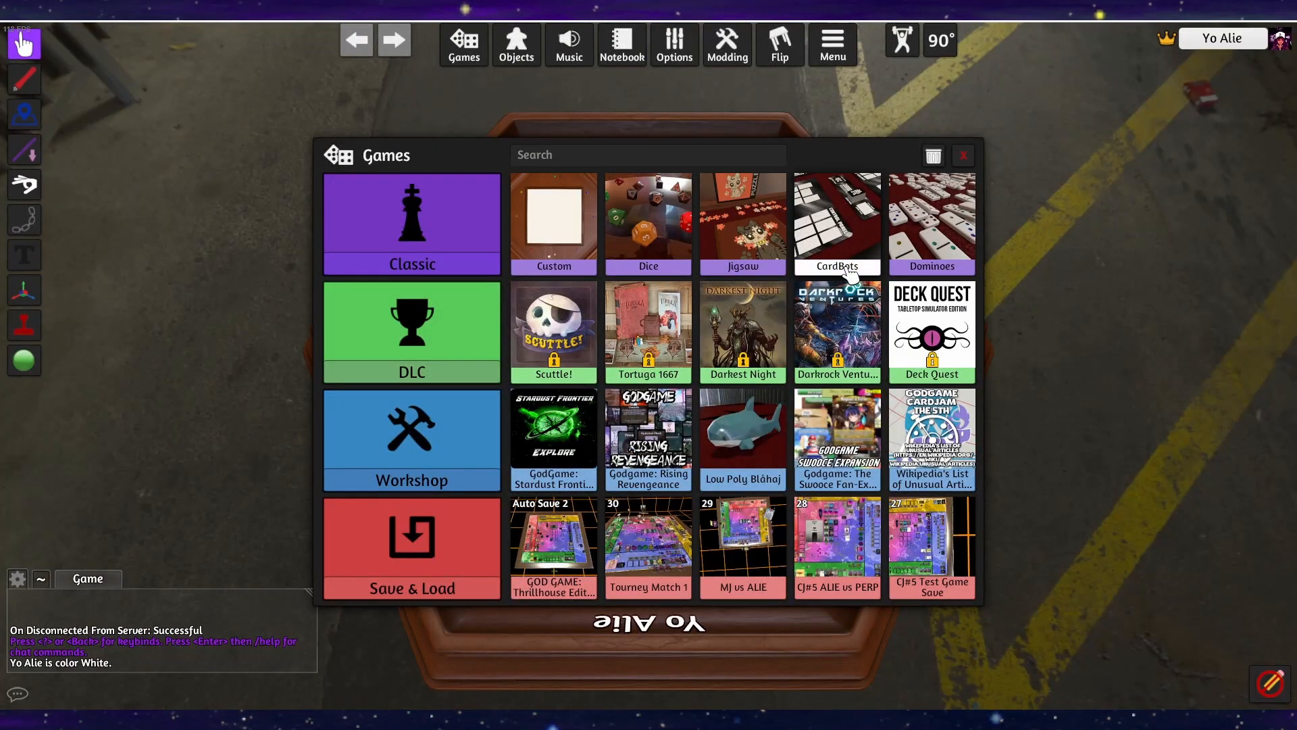
click(963, 158)
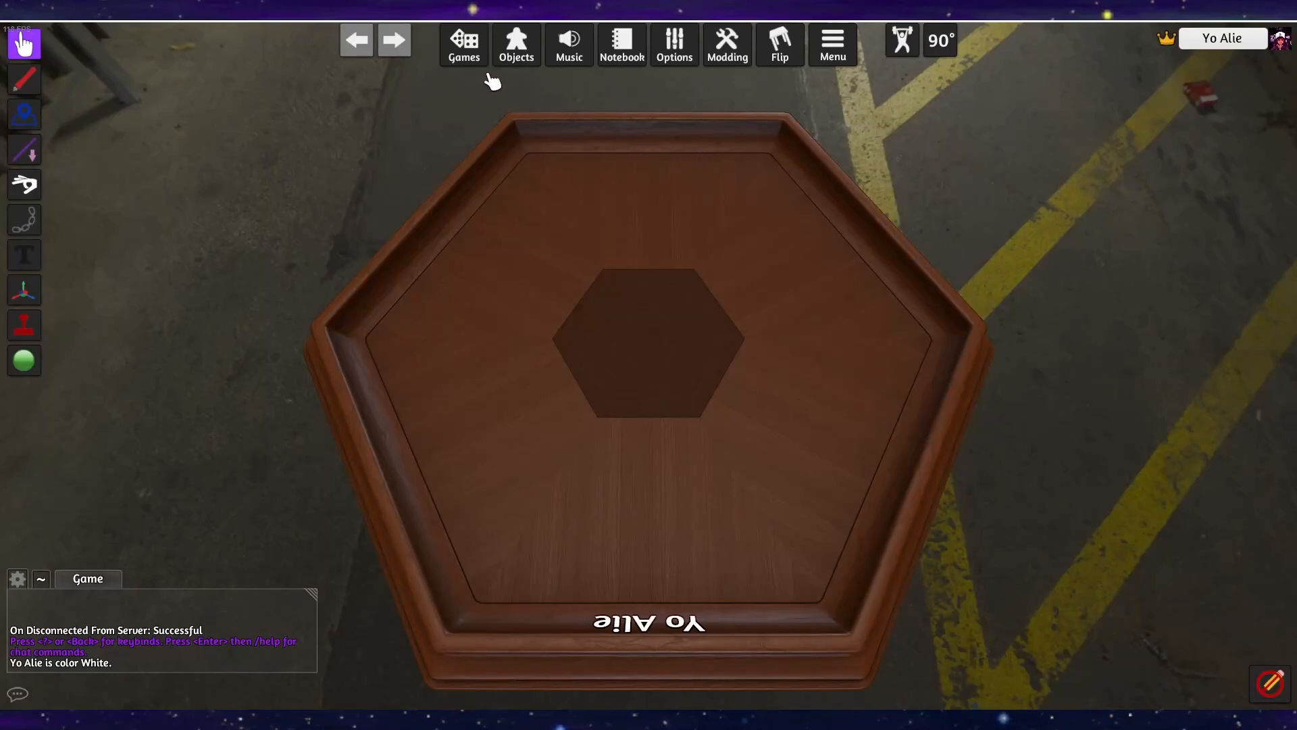
Place a Custom Deck from the card components on the centre of the table
click(515, 62)
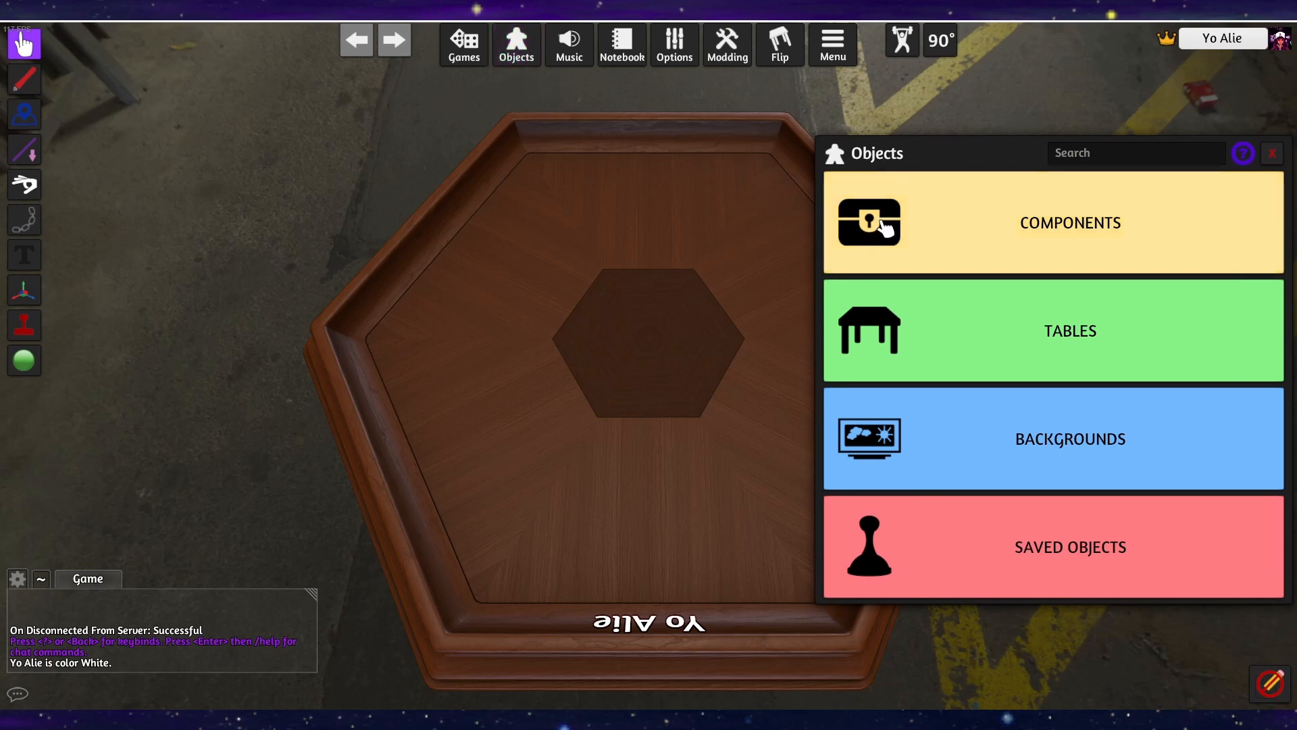
click(886, 229)
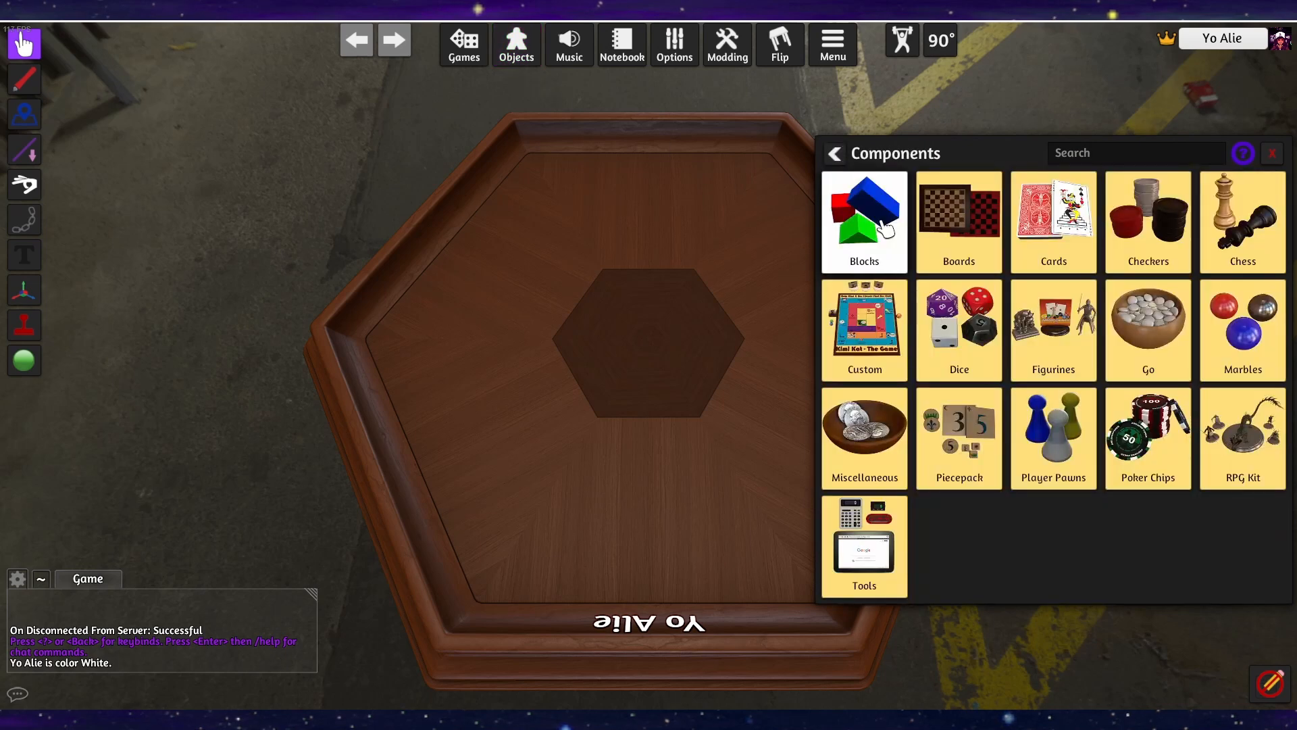
click(1064, 240)
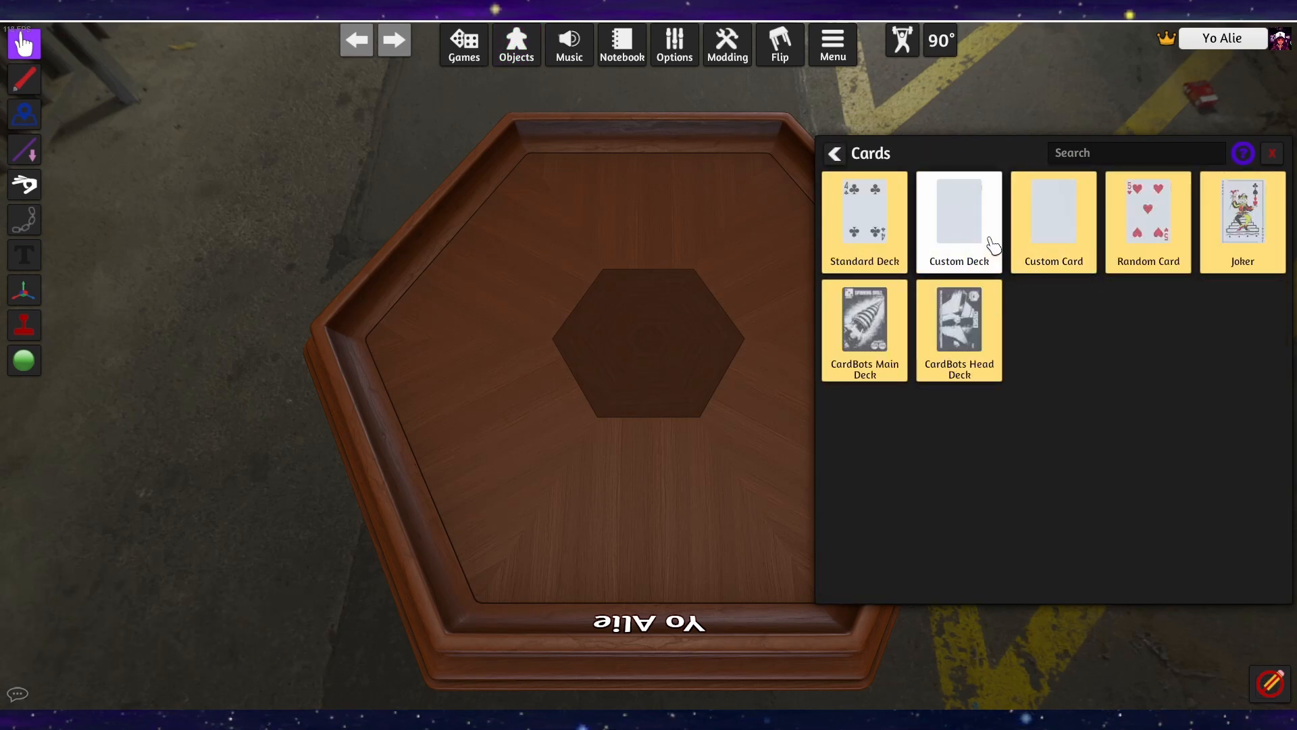
drag(988, 243, 665, 356)
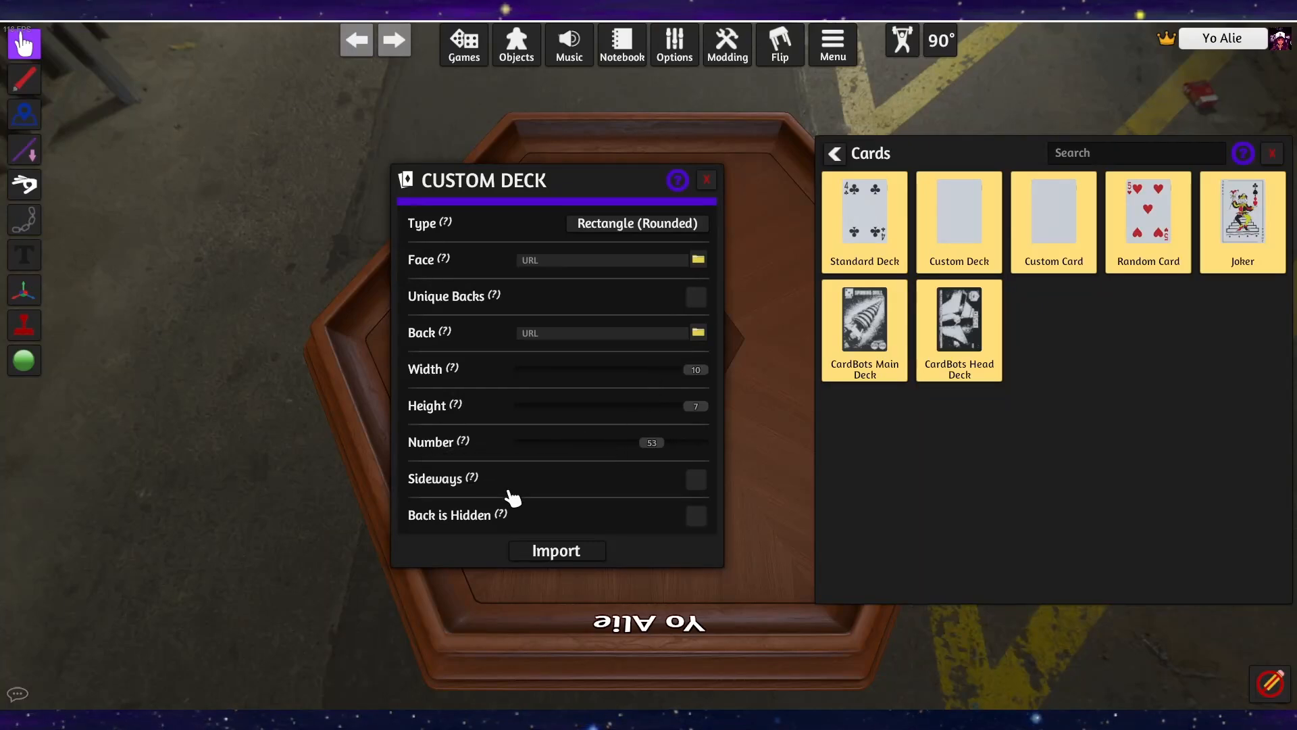
Copy the URL of BasicDeckSheet_01.png from File Garden in the browser and paste it as the custom deck's face
click(499, 716)
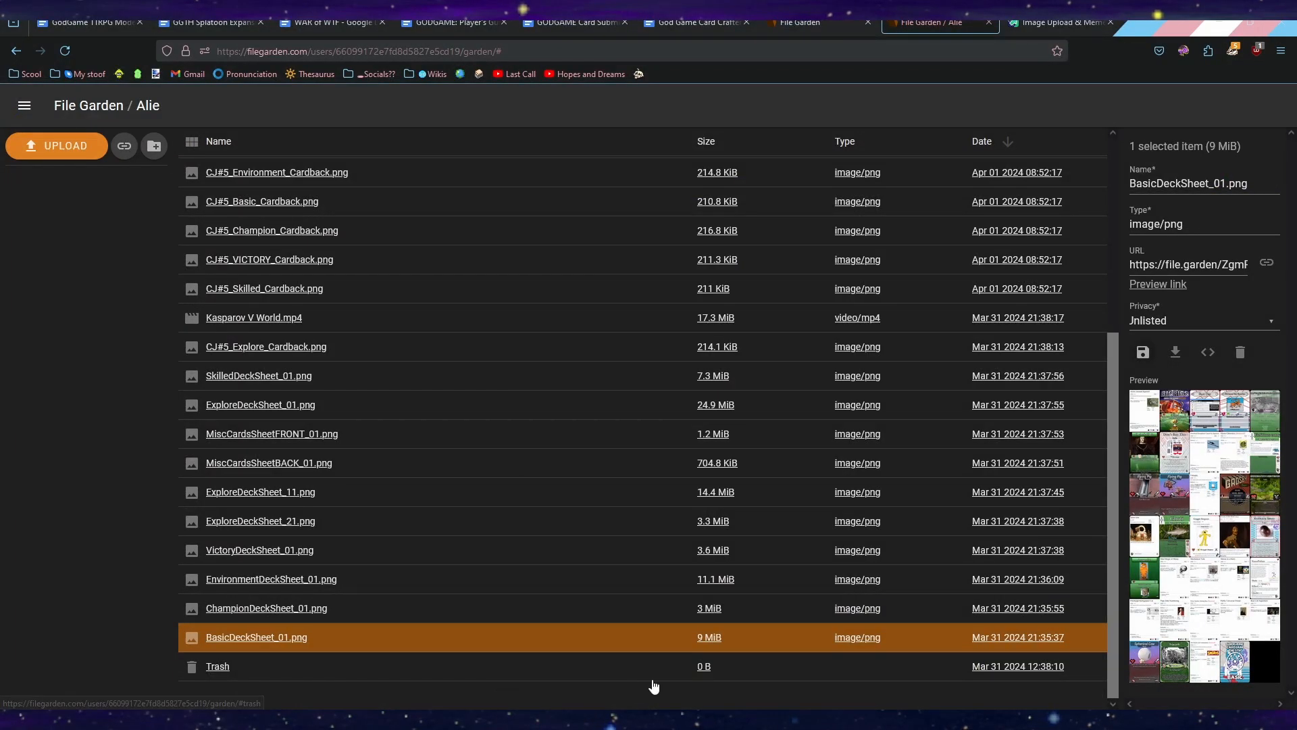
click(1280, 268)
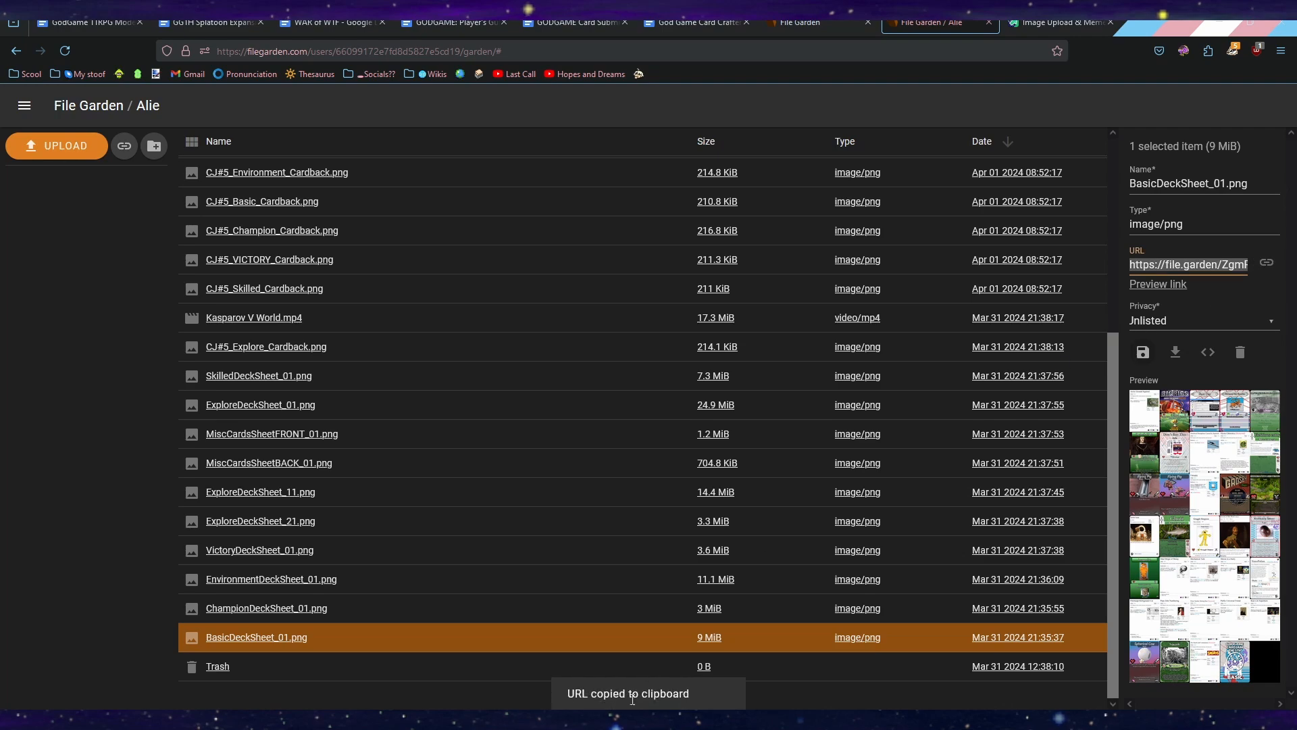
key(alt+Tab)
click(558, 262)
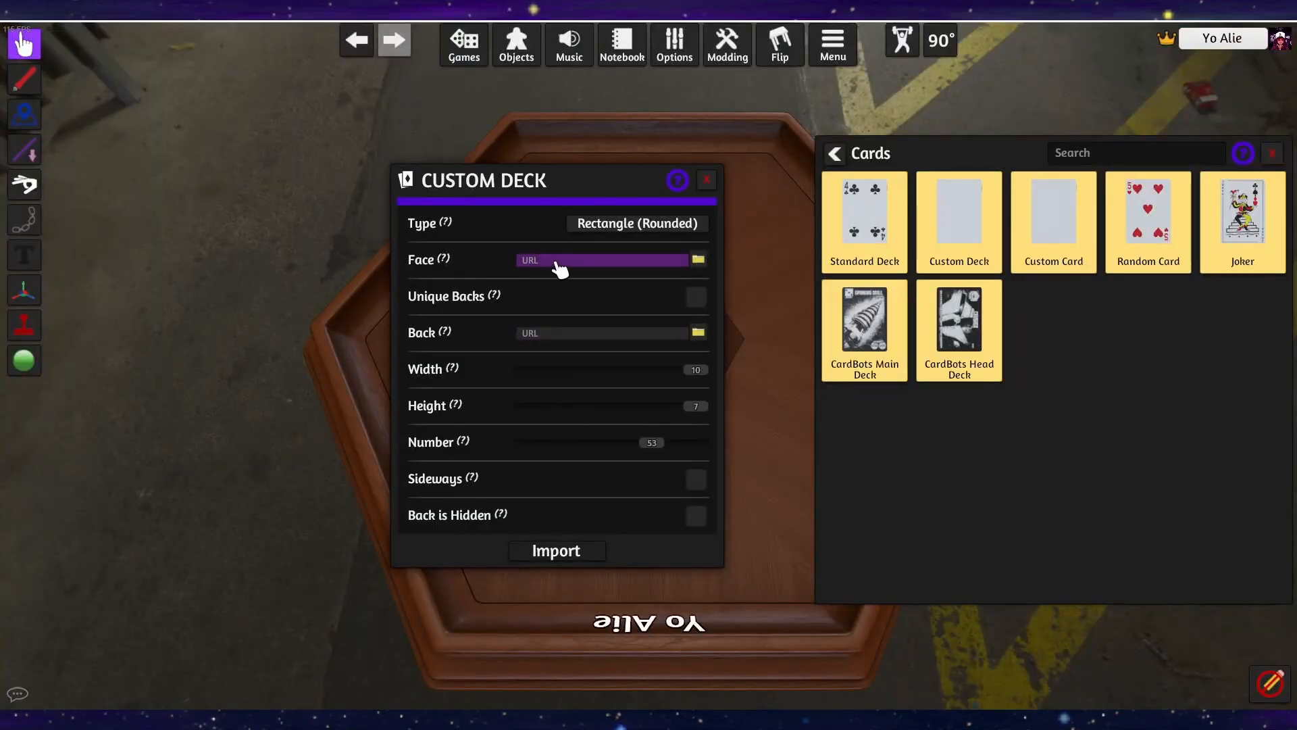
key(ctrl+v)
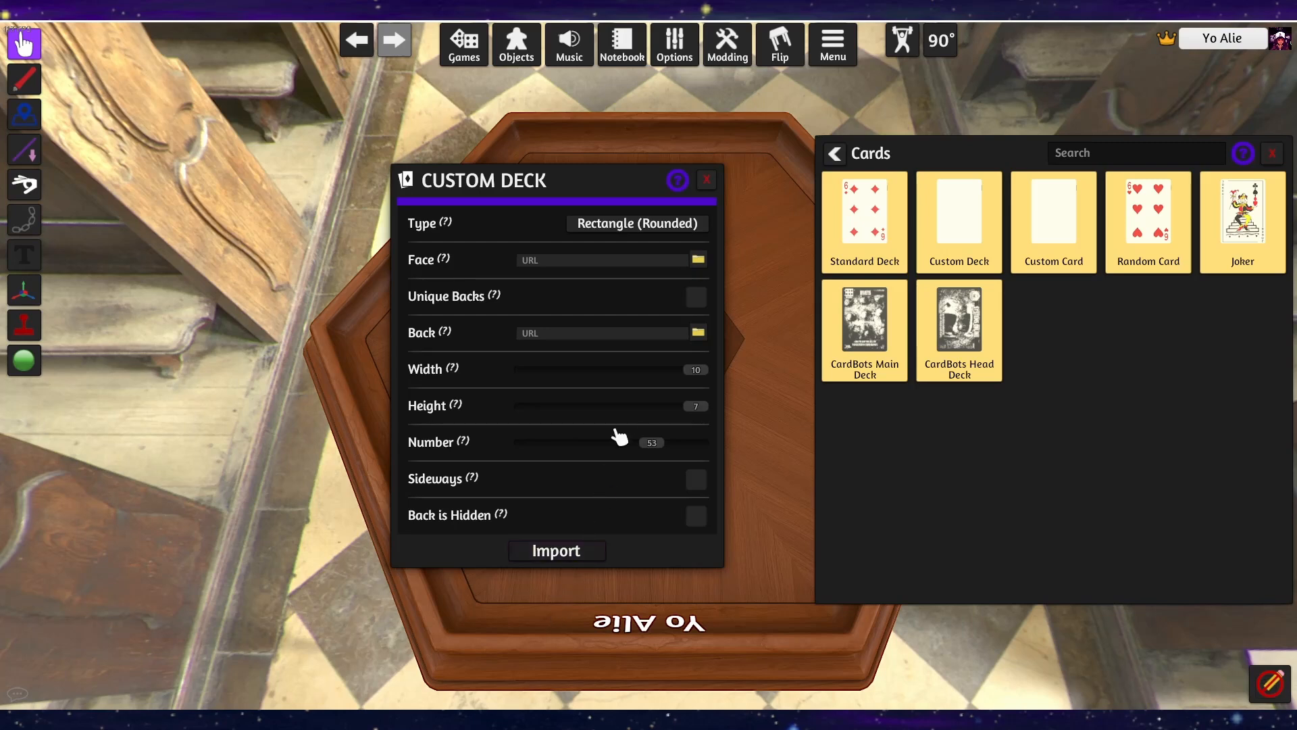
Load BasicDeckSheet_01.png from the BasicSet1 folder as the custom deck's face, using the local file instead of the cloud
click(699, 261)
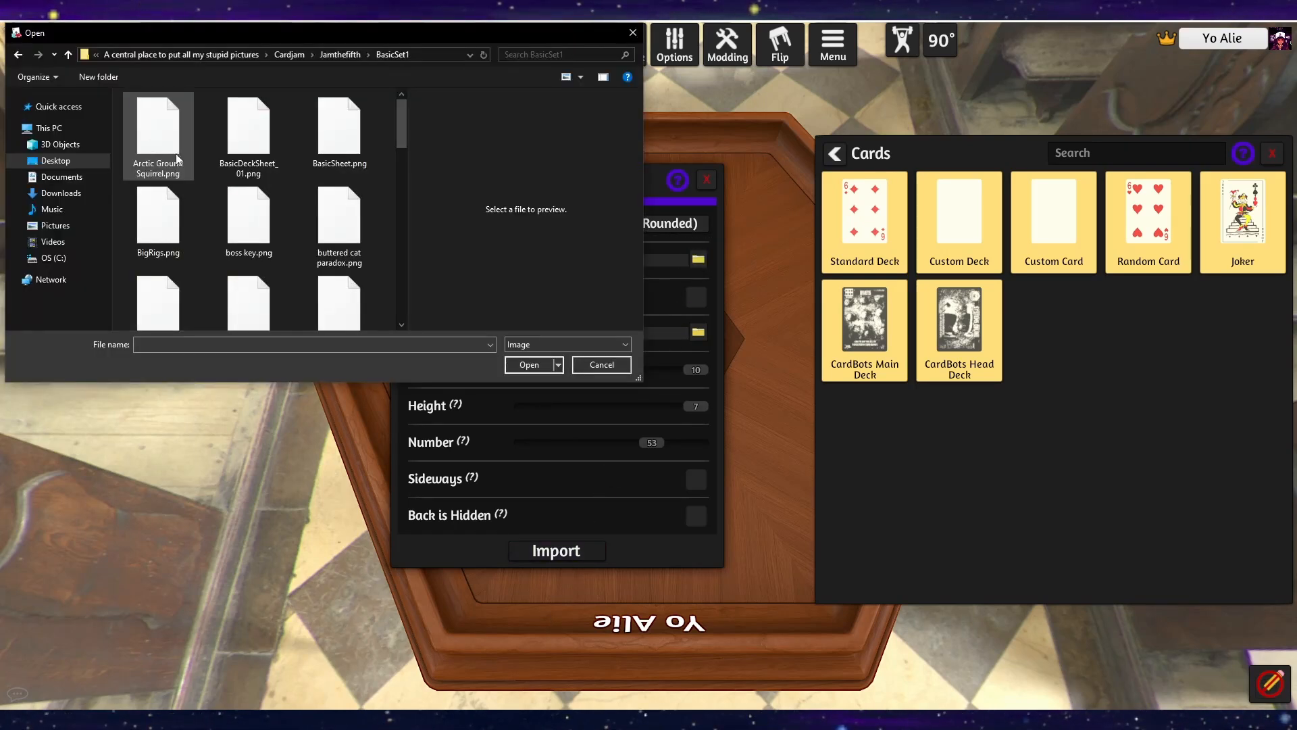
double_click(255, 162)
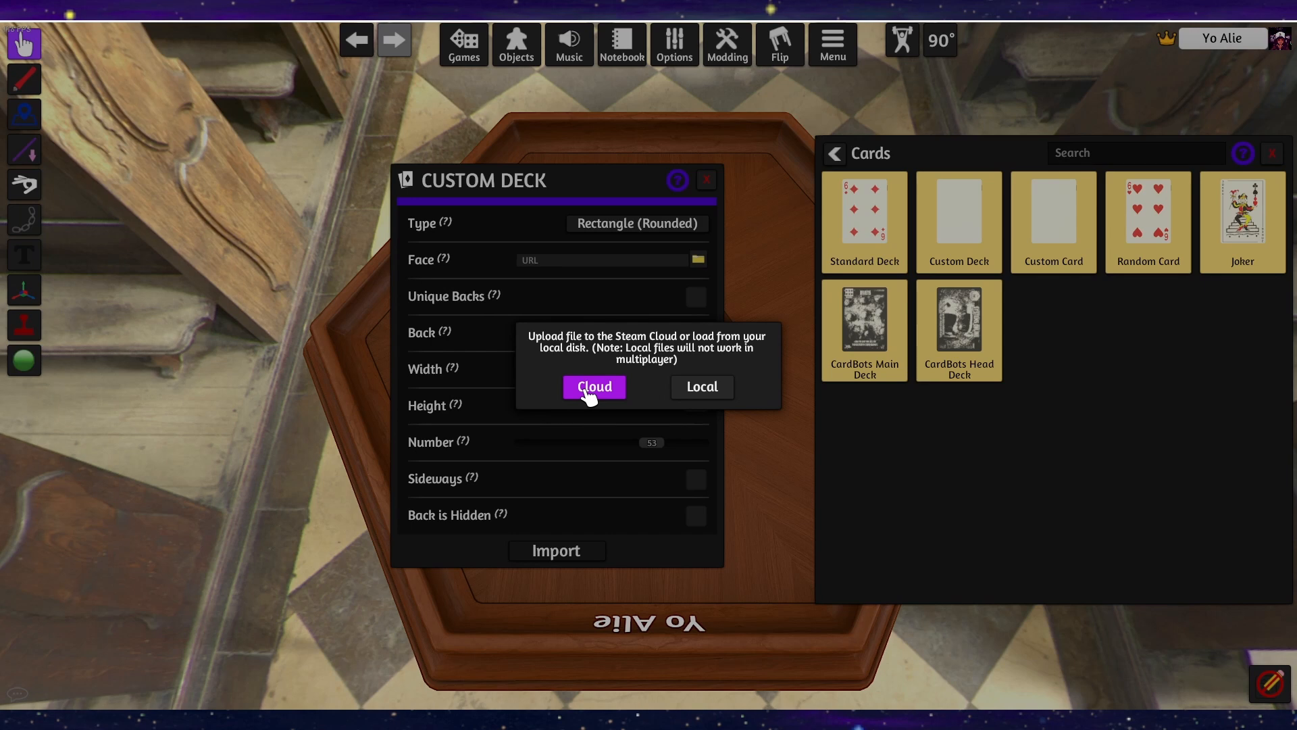
click(720, 402)
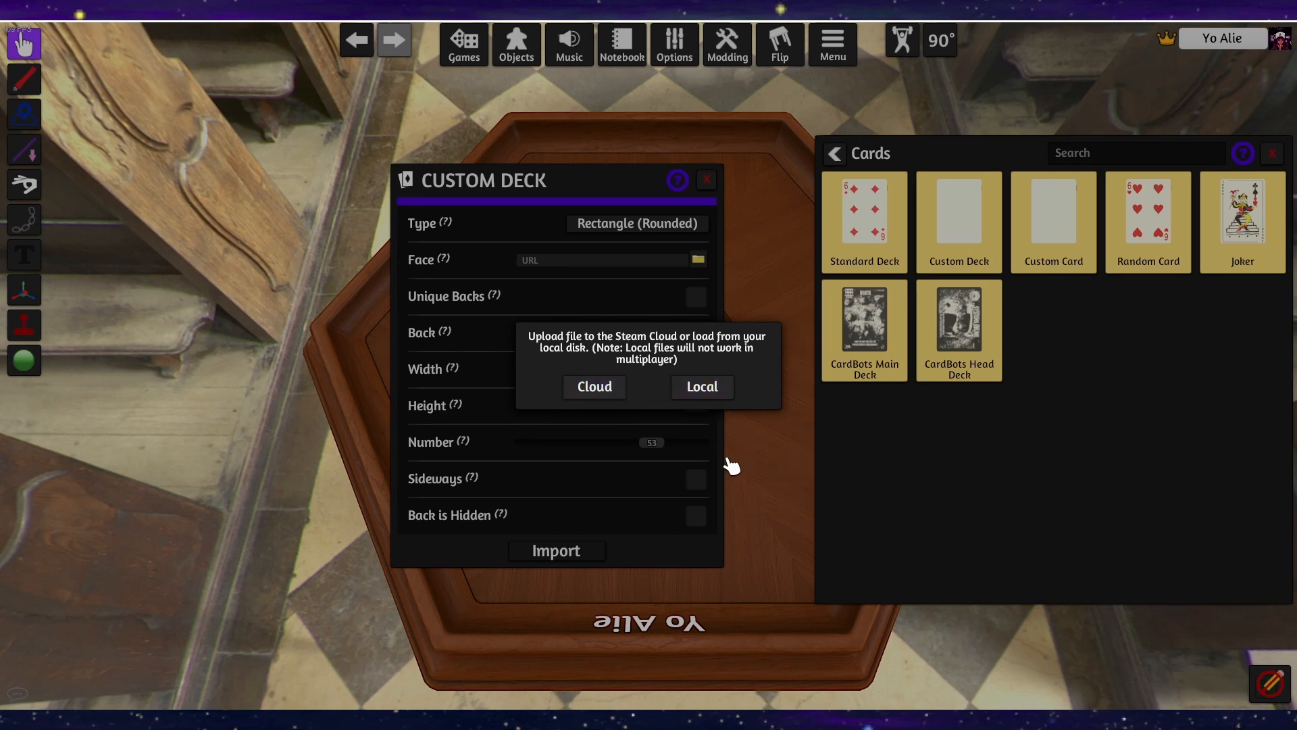
click(706, 388)
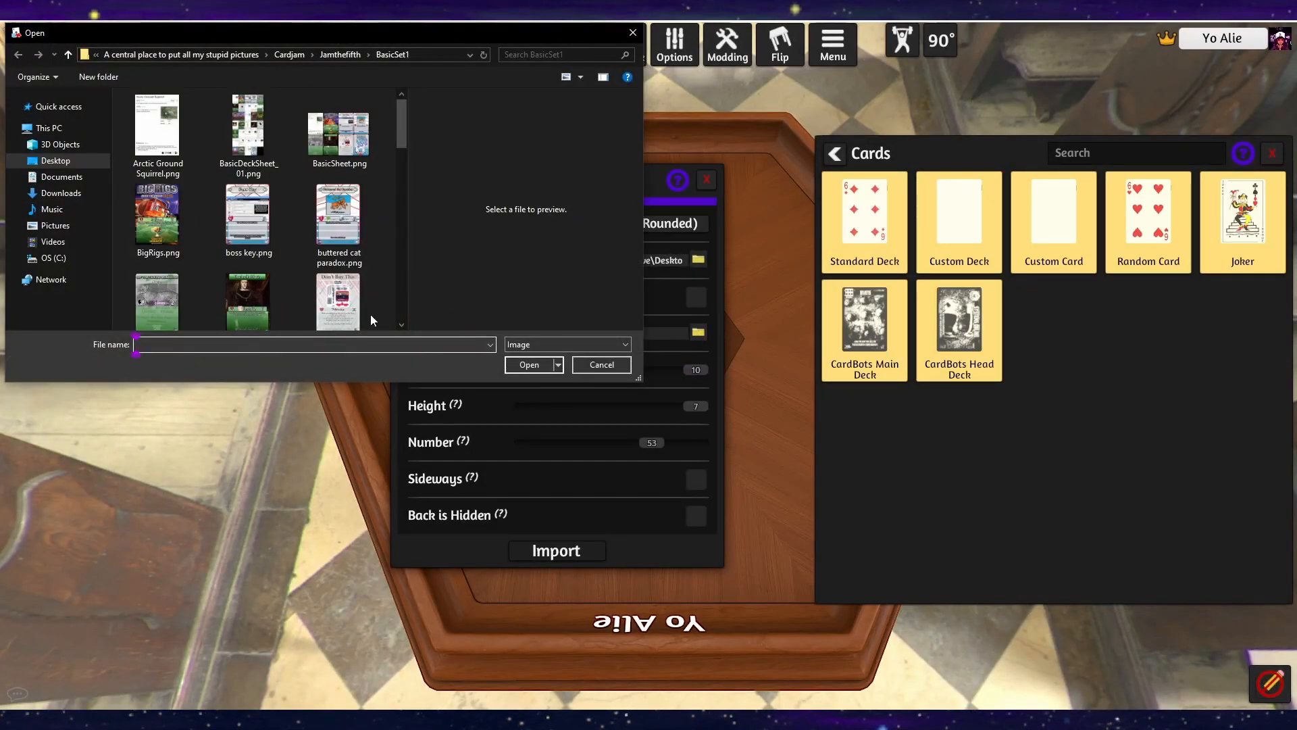
Load the Basic cardback image from the Jamthefifth folder as the custom deck's back, using the local file
click(340, 54)
scroll(320, 181, down, 3)
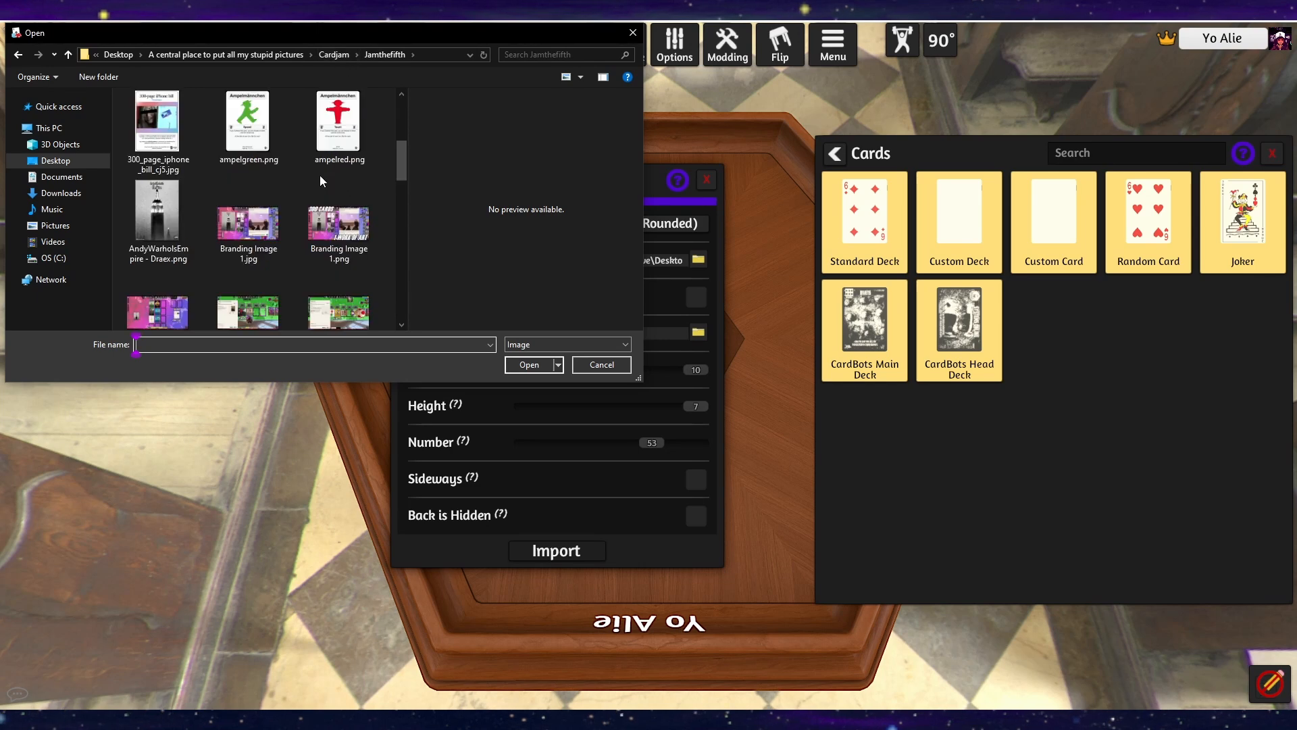
scroll(320, 179, down, 3)
double_click(250, 186)
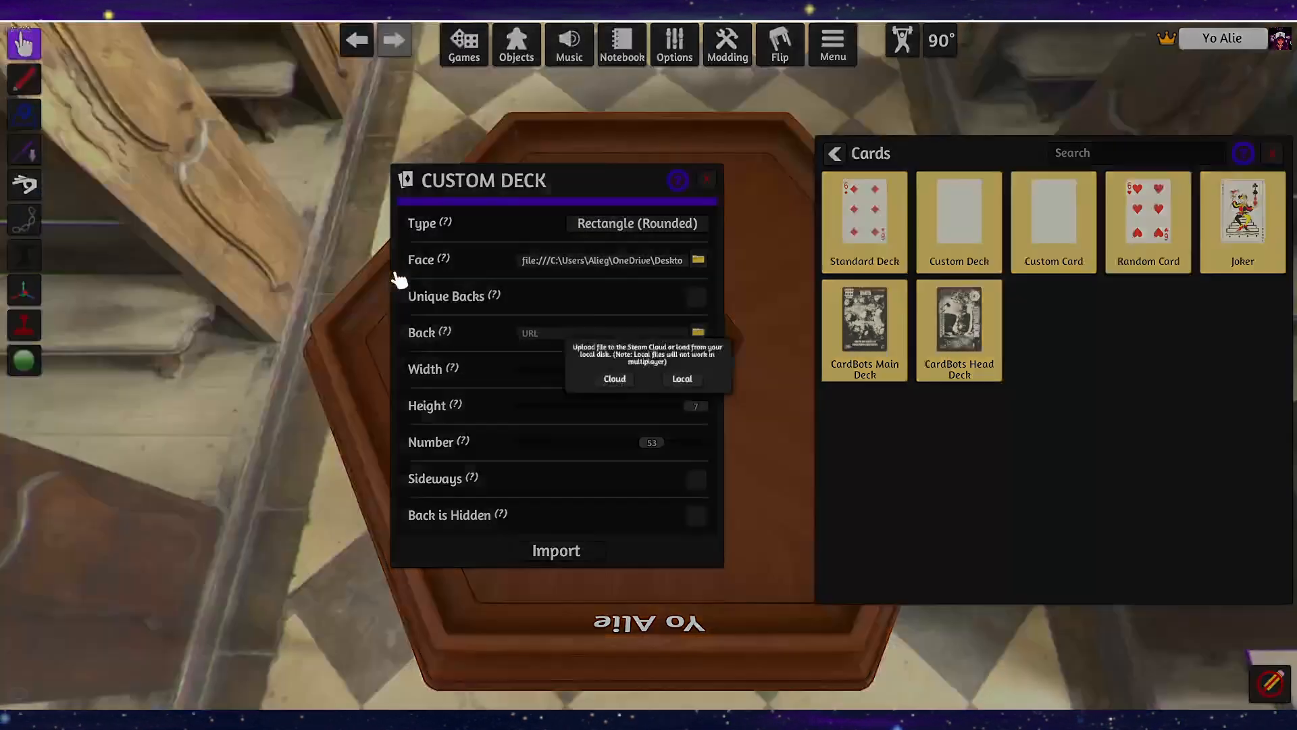
click(676, 394)
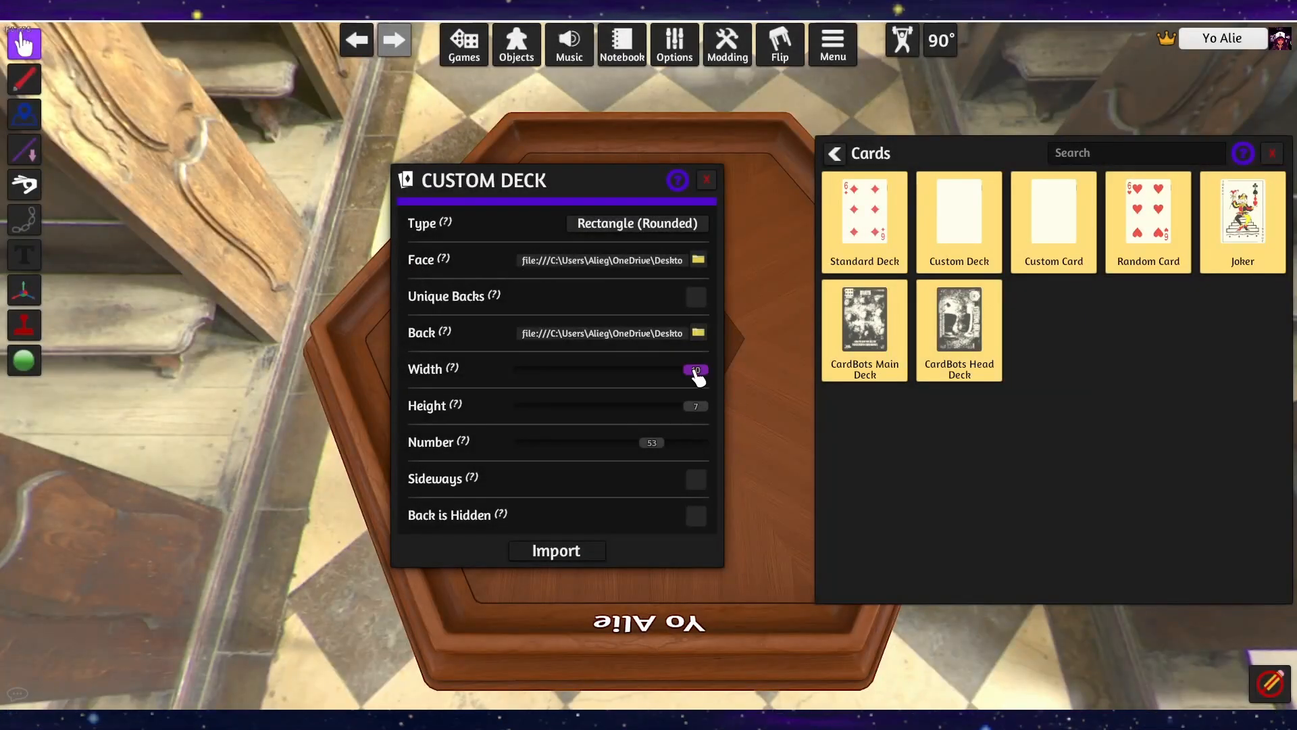
Set the custom deck's width to 5 and its number of cards to 34, and import it
drag(690, 379, 607, 400)
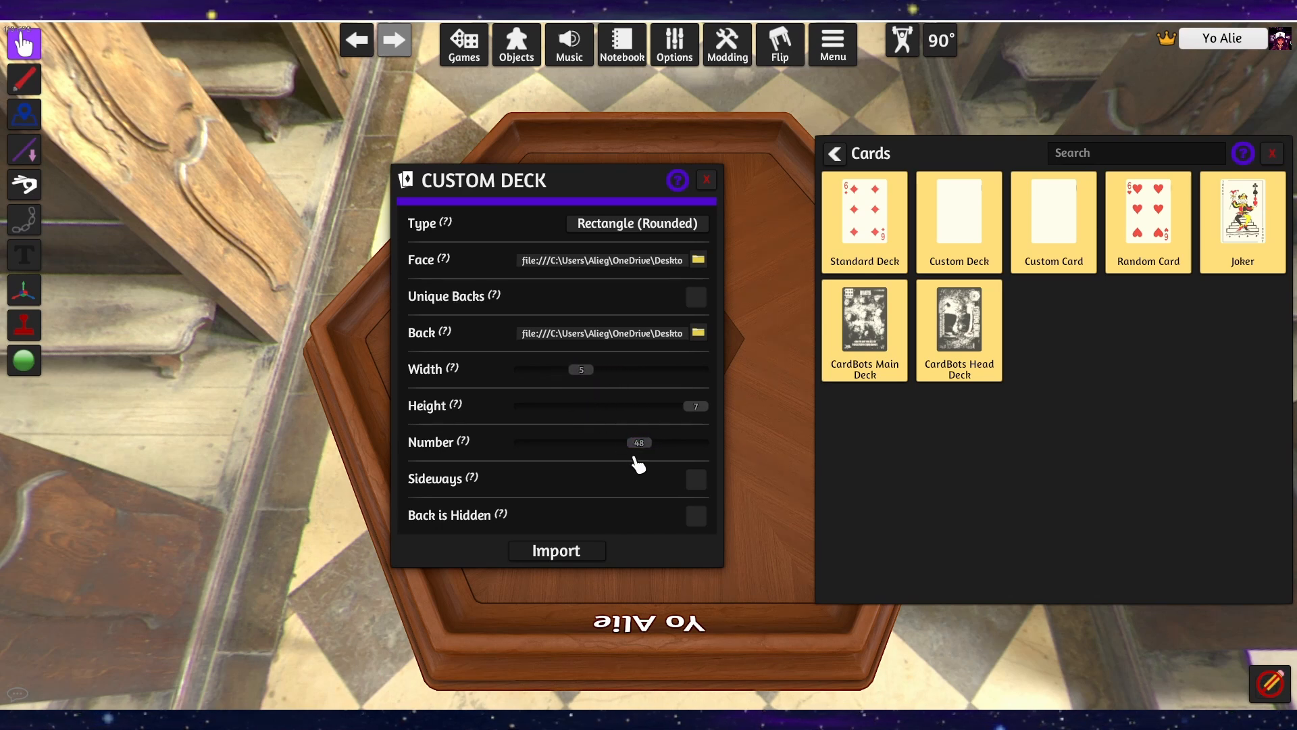
drag(636, 462, 604, 493)
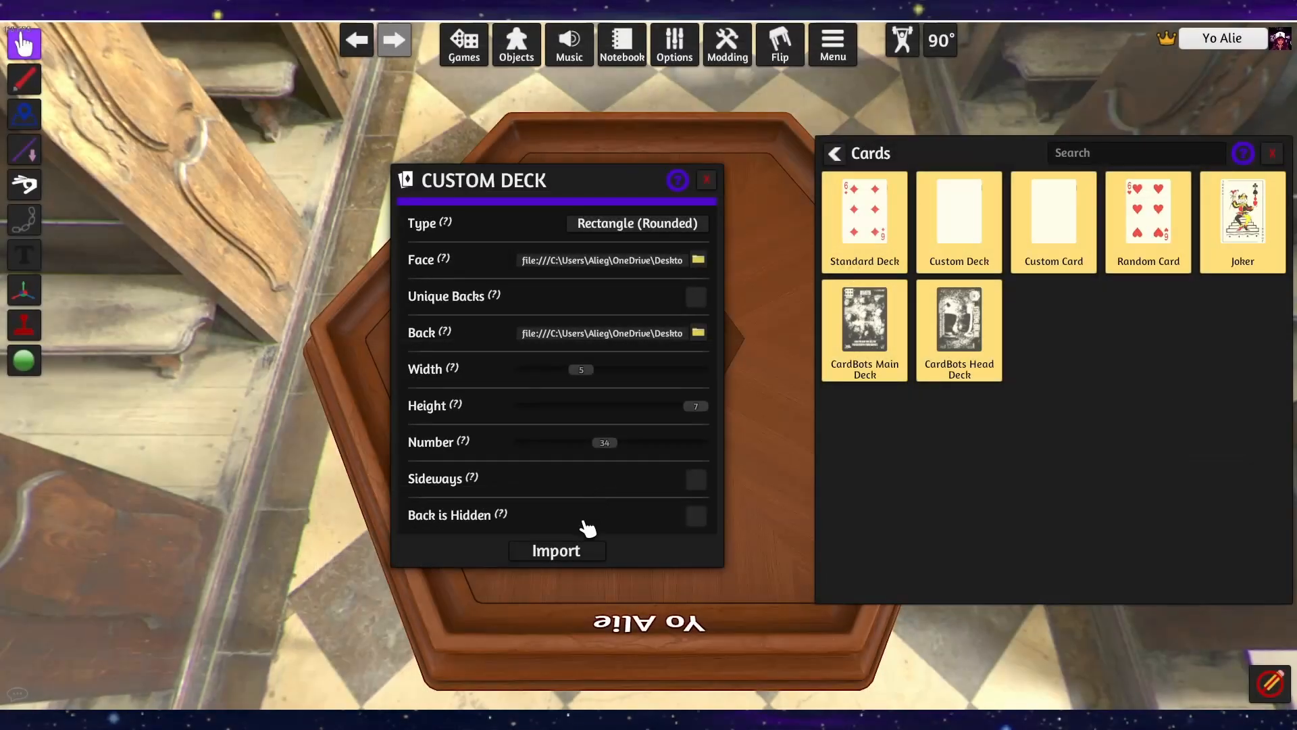
click(746, 706)
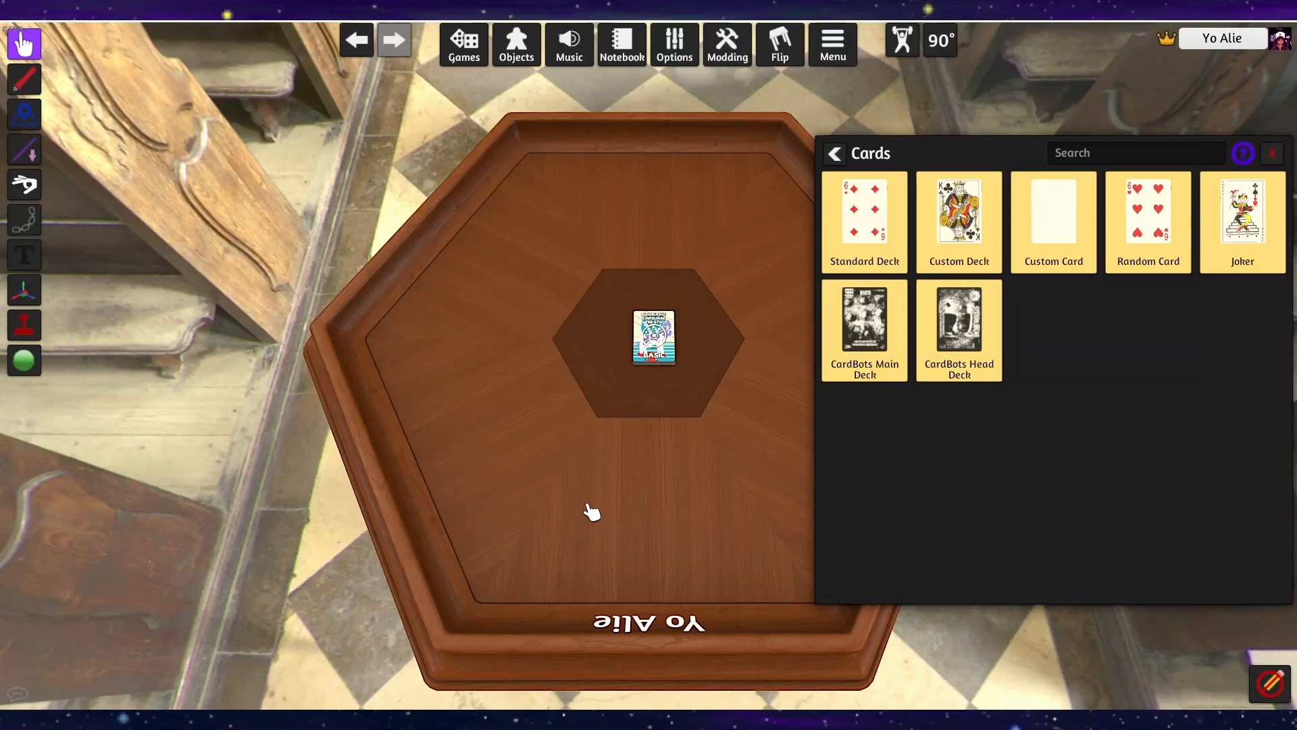
Close the card components window, pick up the imported deck and flip it over twice to inspect both sides
scroll(706, 324, up, 5)
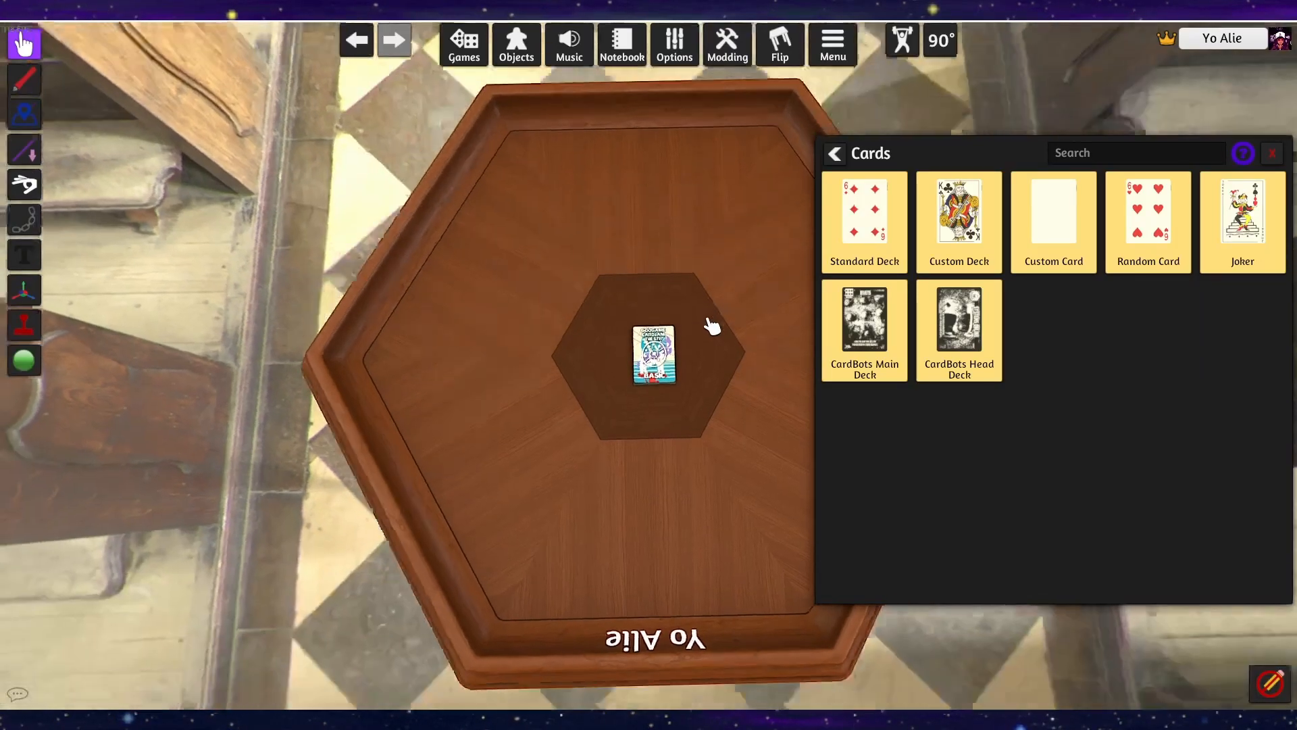
scroll(720, 391, up, 3)
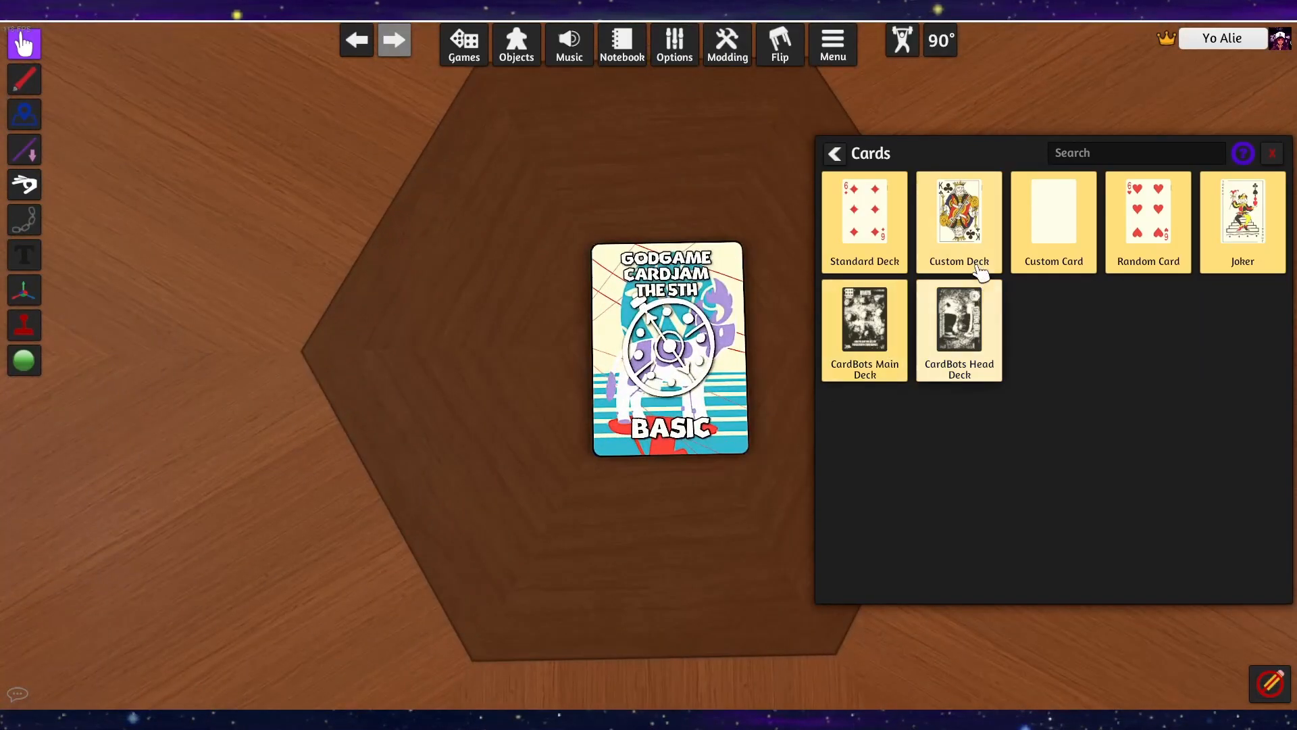
click(1272, 153)
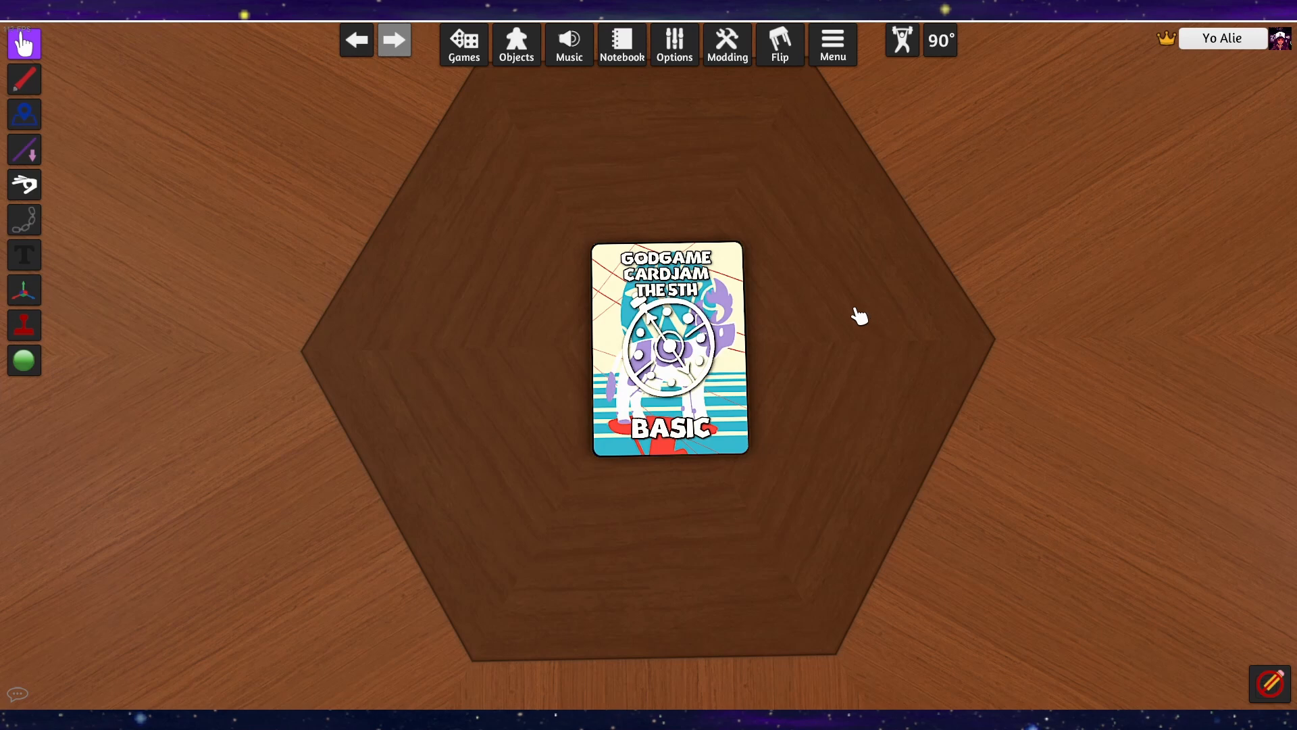
drag(709, 355, 675, 369)
key(f)
key(f)
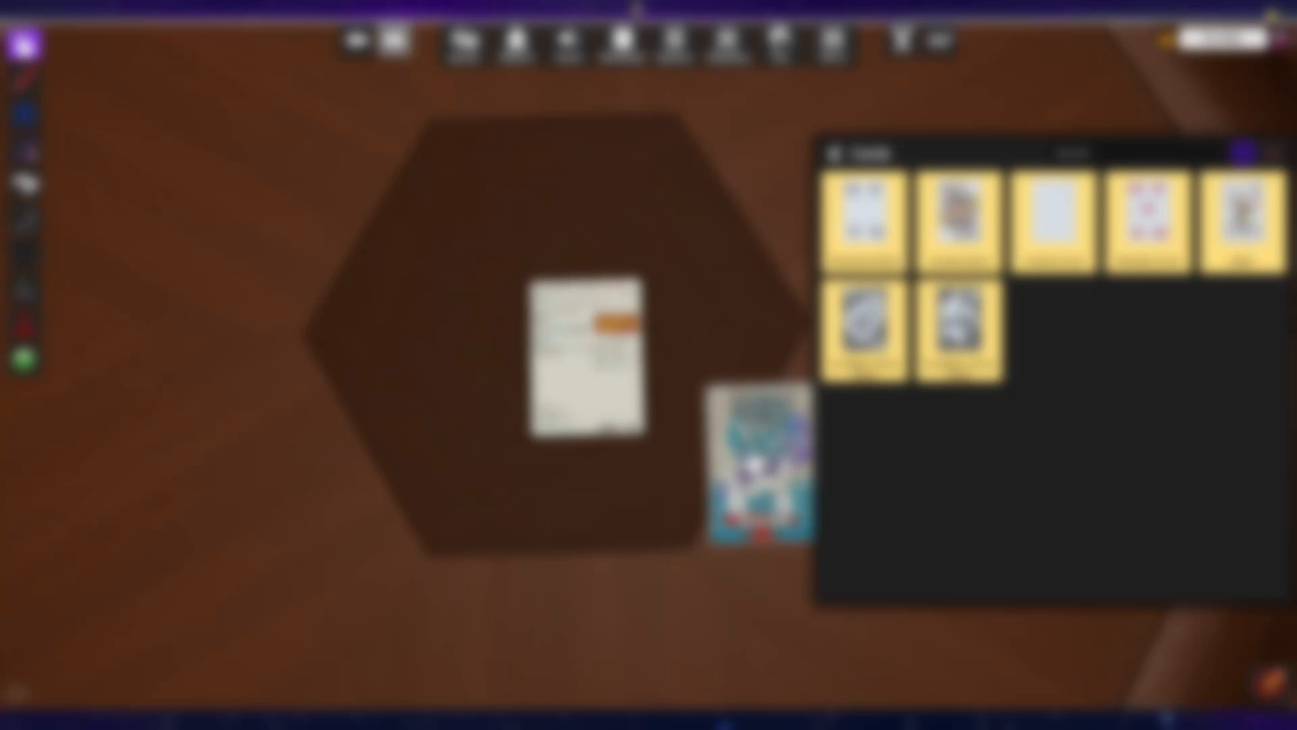
Delete the face-down card beside the face-up one on the table and inspect the remaining card
key(Delete)
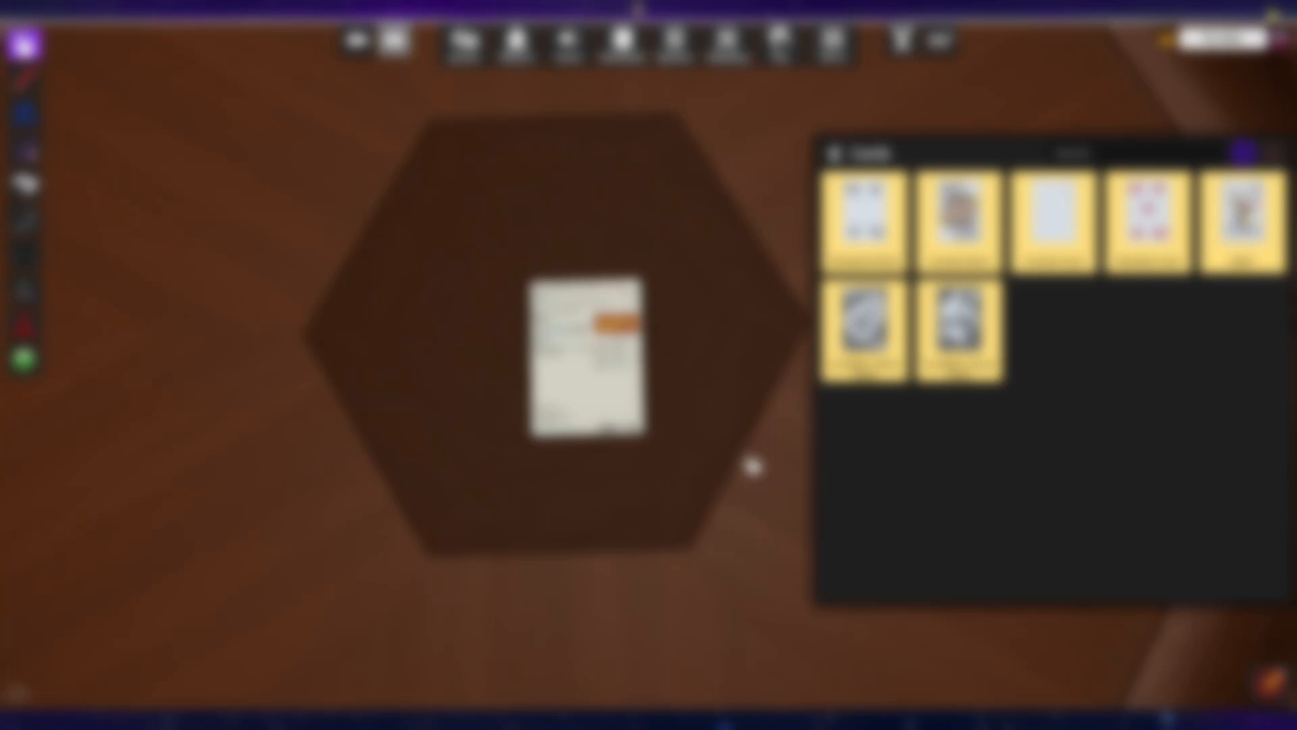
scroll(750, 462, up, 5)
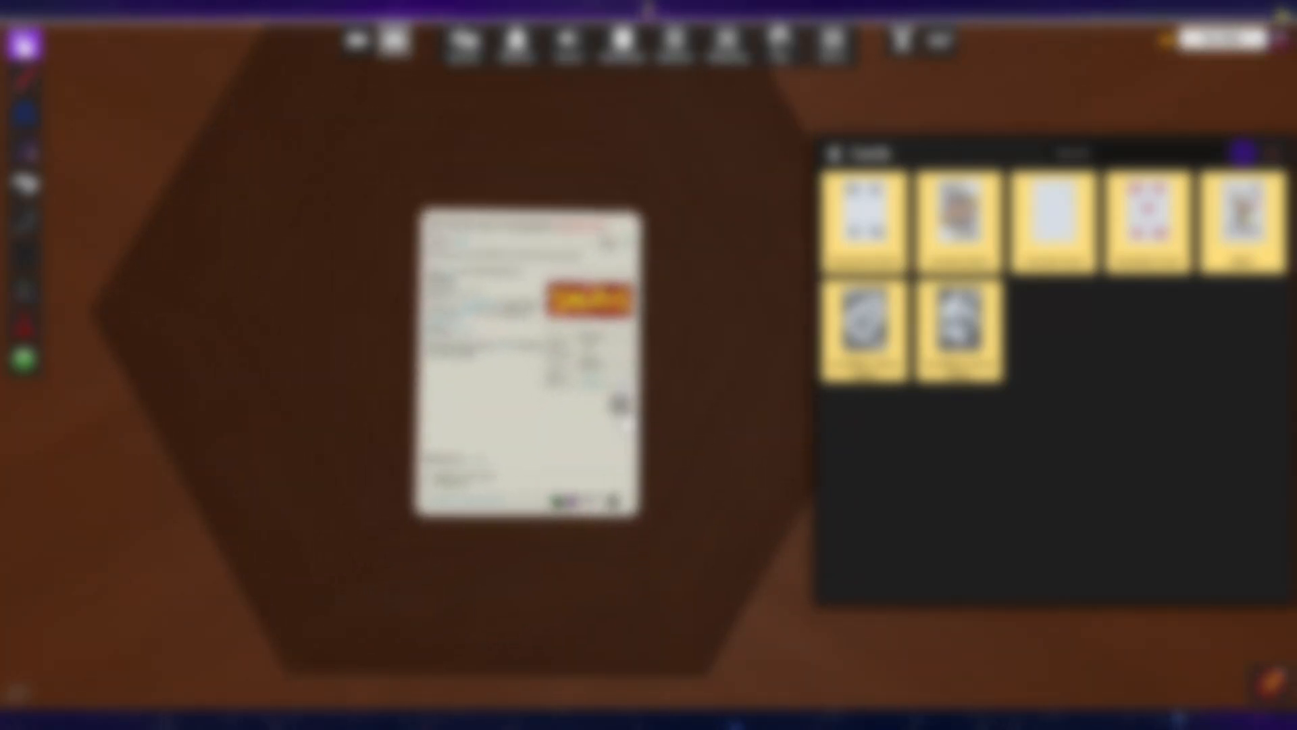
scroll(683, 430, down, 3)
scroll(684, 430, down, 5)
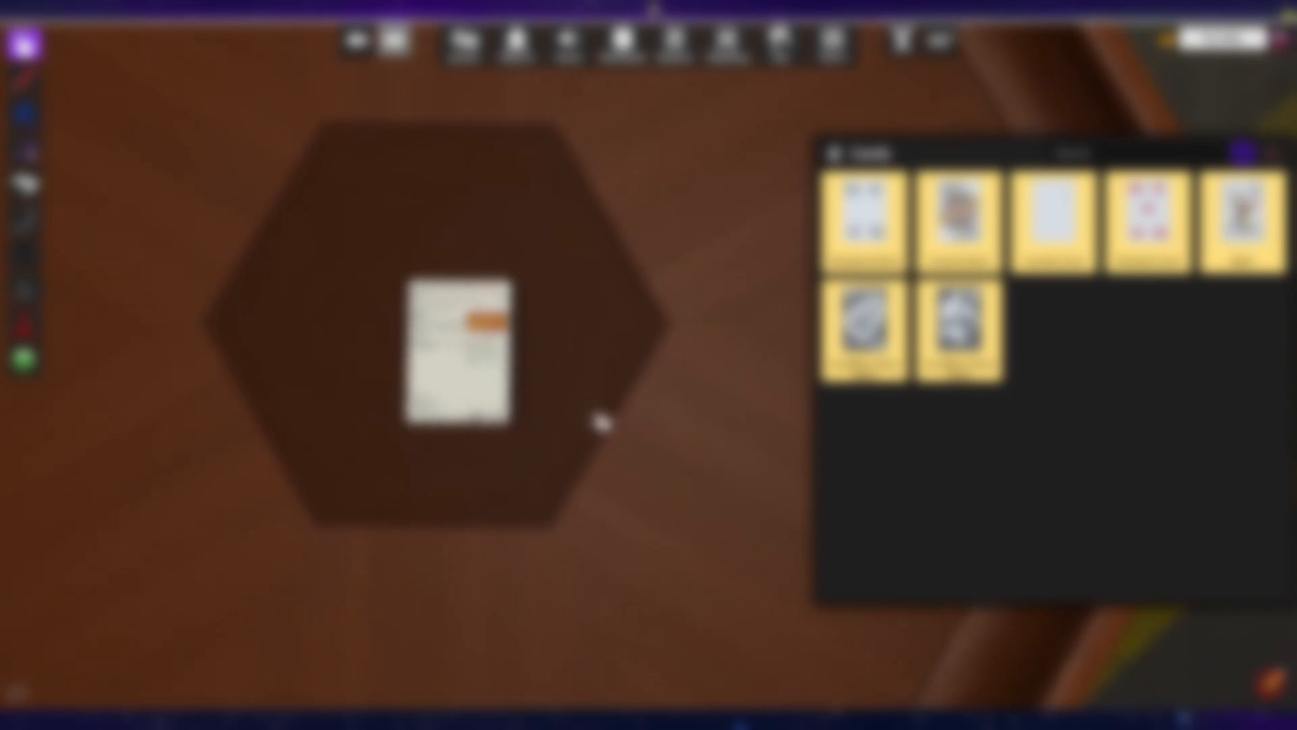
Place a Custom Card from the card components on the table
drag(517, 362, 470, 154)
drag(509, 275, 568, 244)
drag(1057, 230, 591, 316)
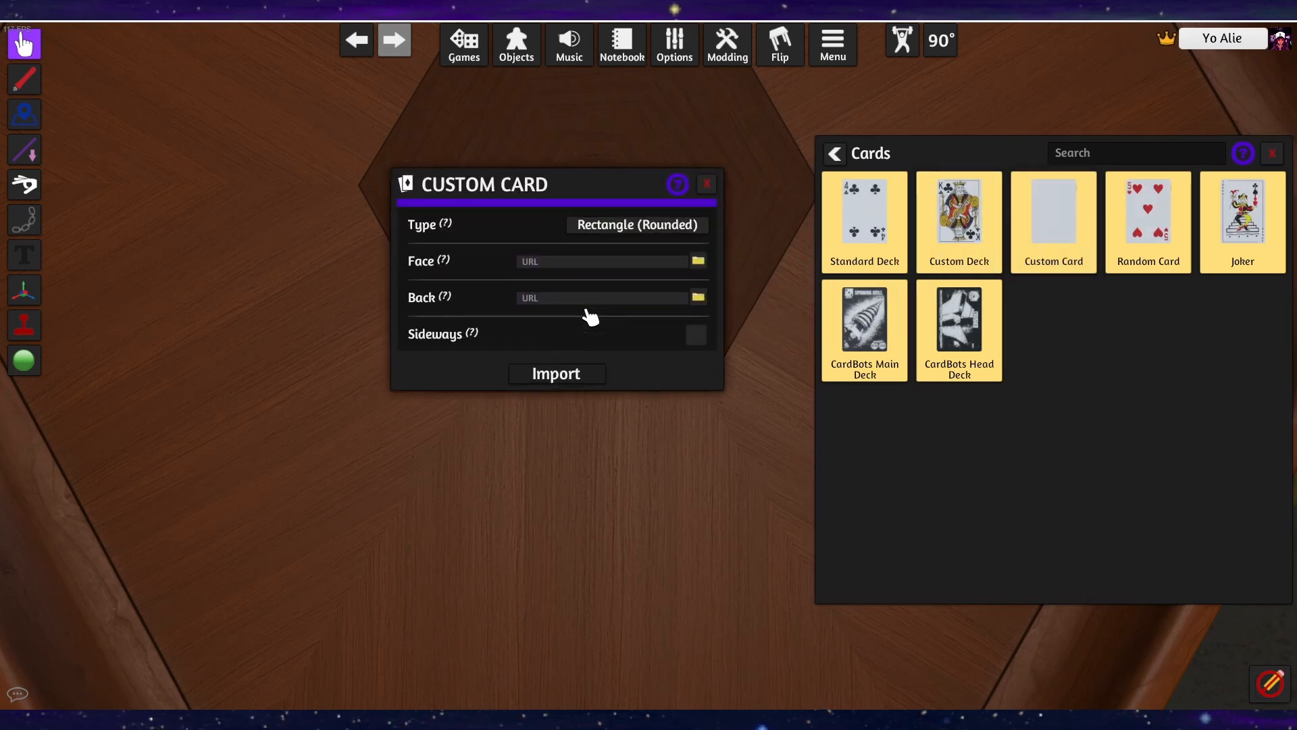
Copy the File Garden URL of Kasparov V World.mp4 and paste it as the custom card's face in Tabletop Simulator
key(alt+Tab)
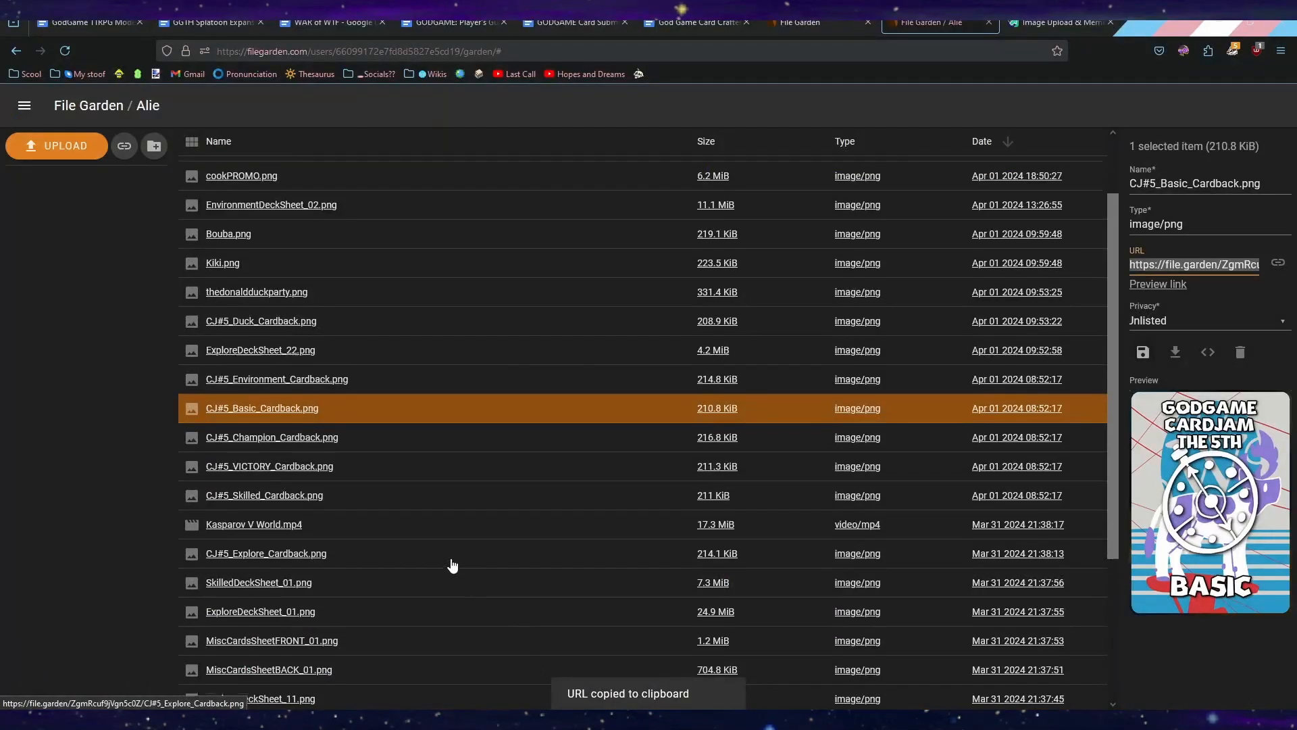
scroll(451, 562, up, 2)
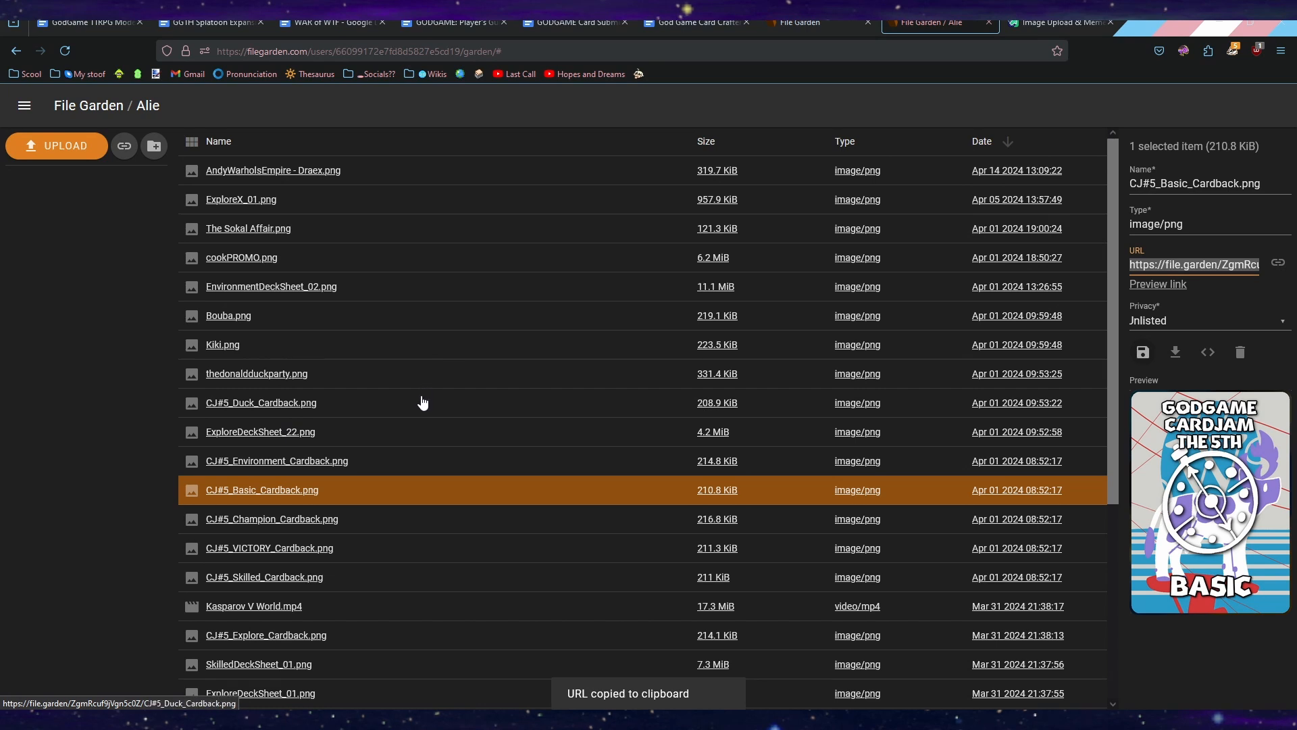
scroll(418, 416, down, 3)
click(405, 504)
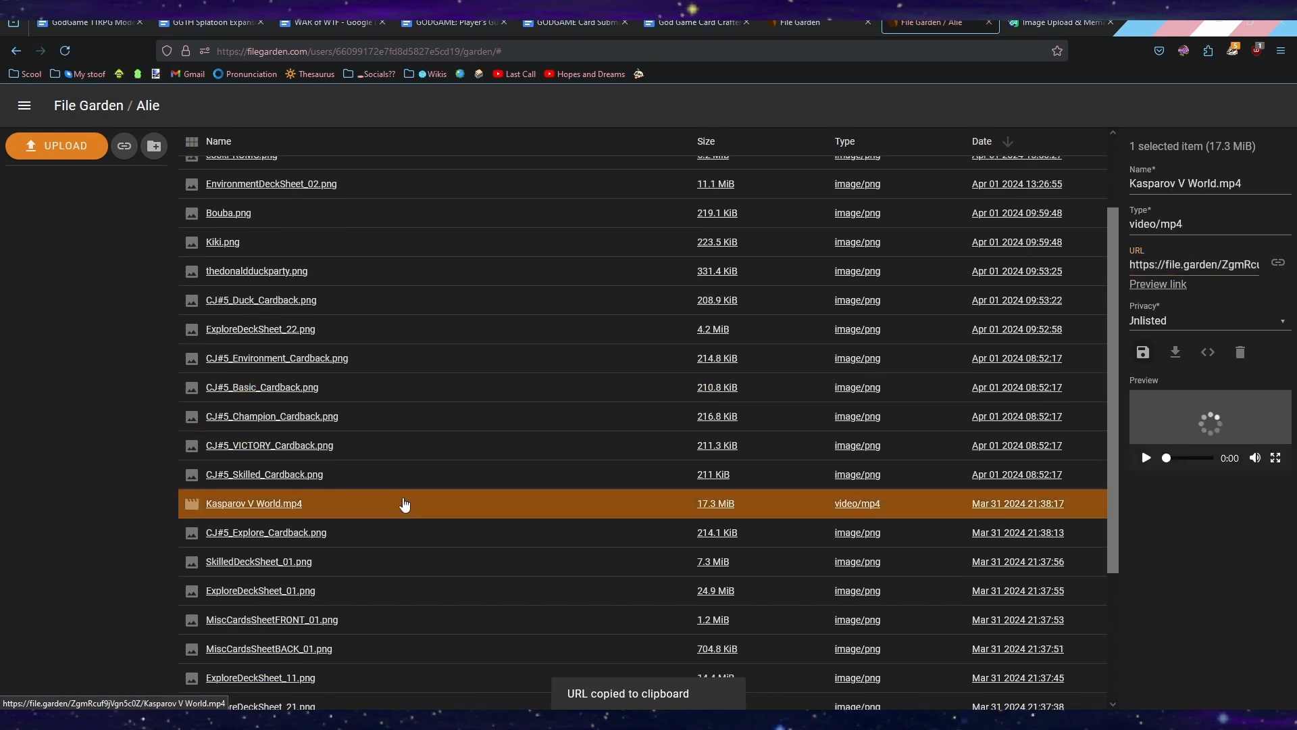
click(1278, 263)
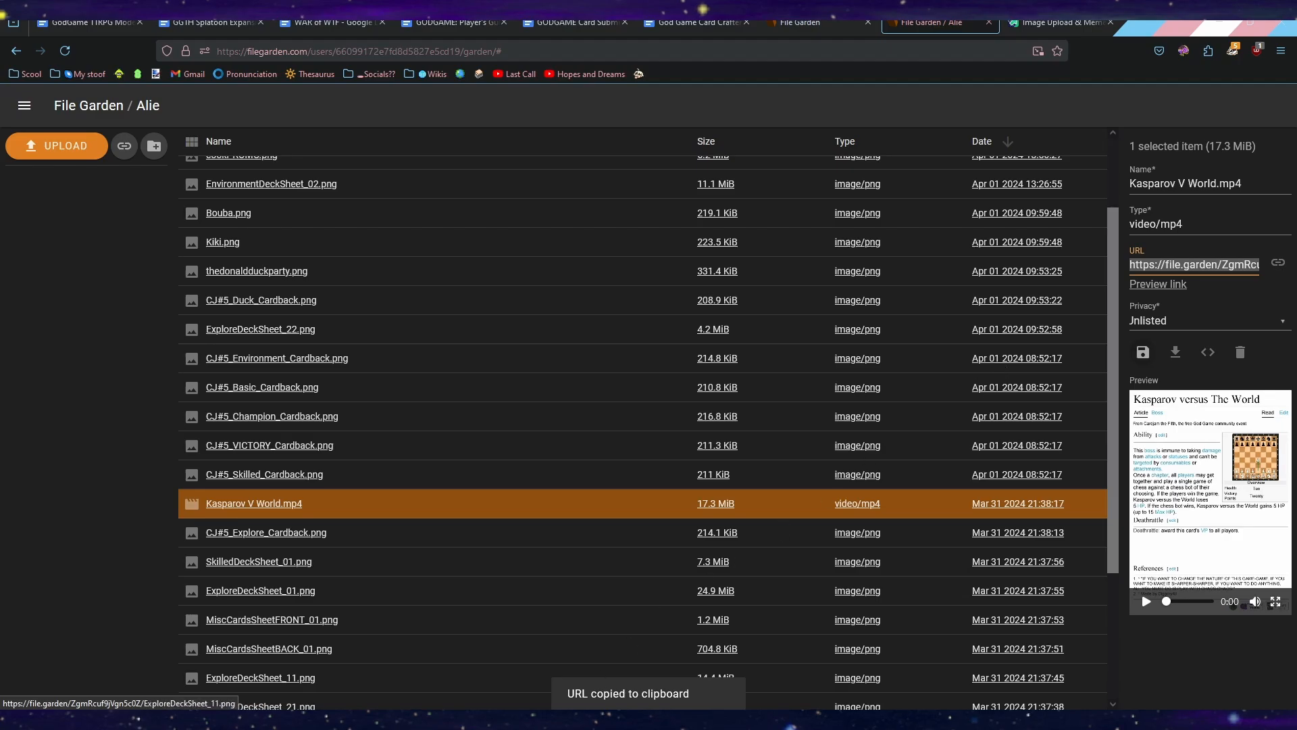
key(alt+Tab)
click(550, 273)
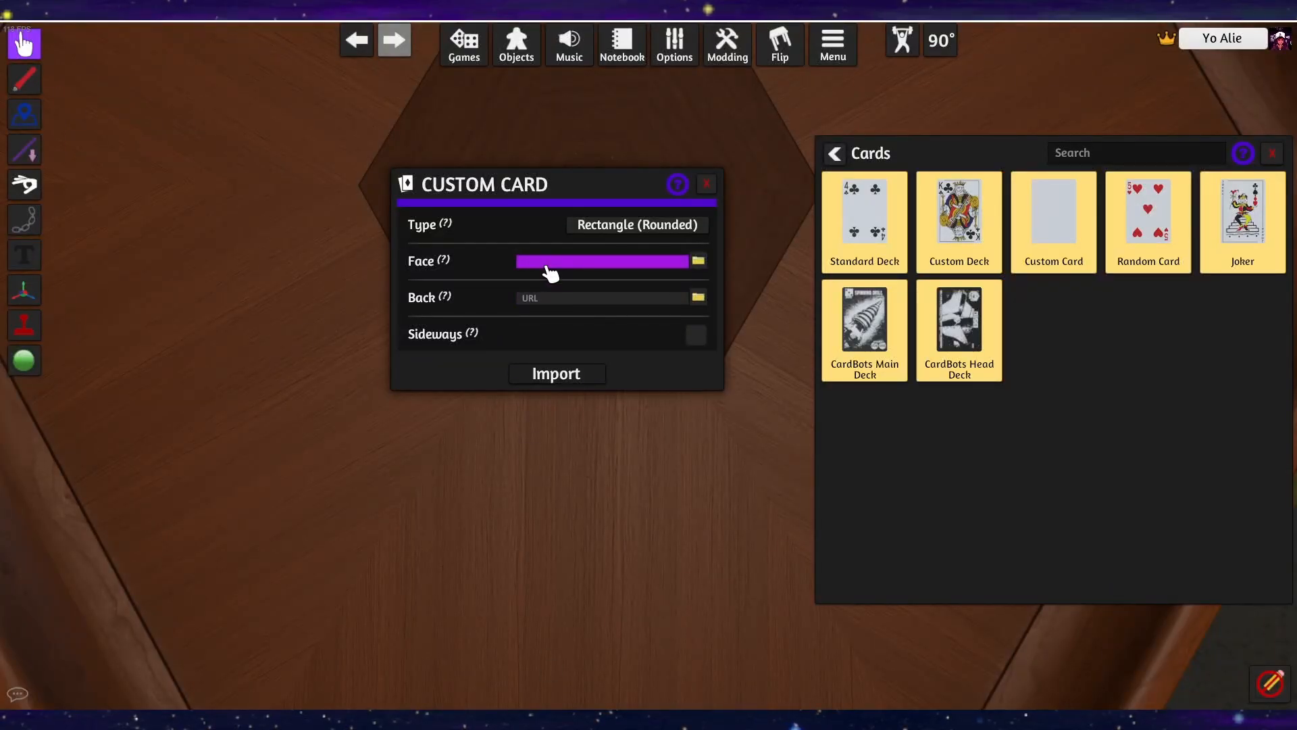
key(ctrl+v)
Copy the File Garden URL of CJ#5_Explore_Cardback.png and paste it as the custom card's back in Tabletop Simulator
click(483, 299)
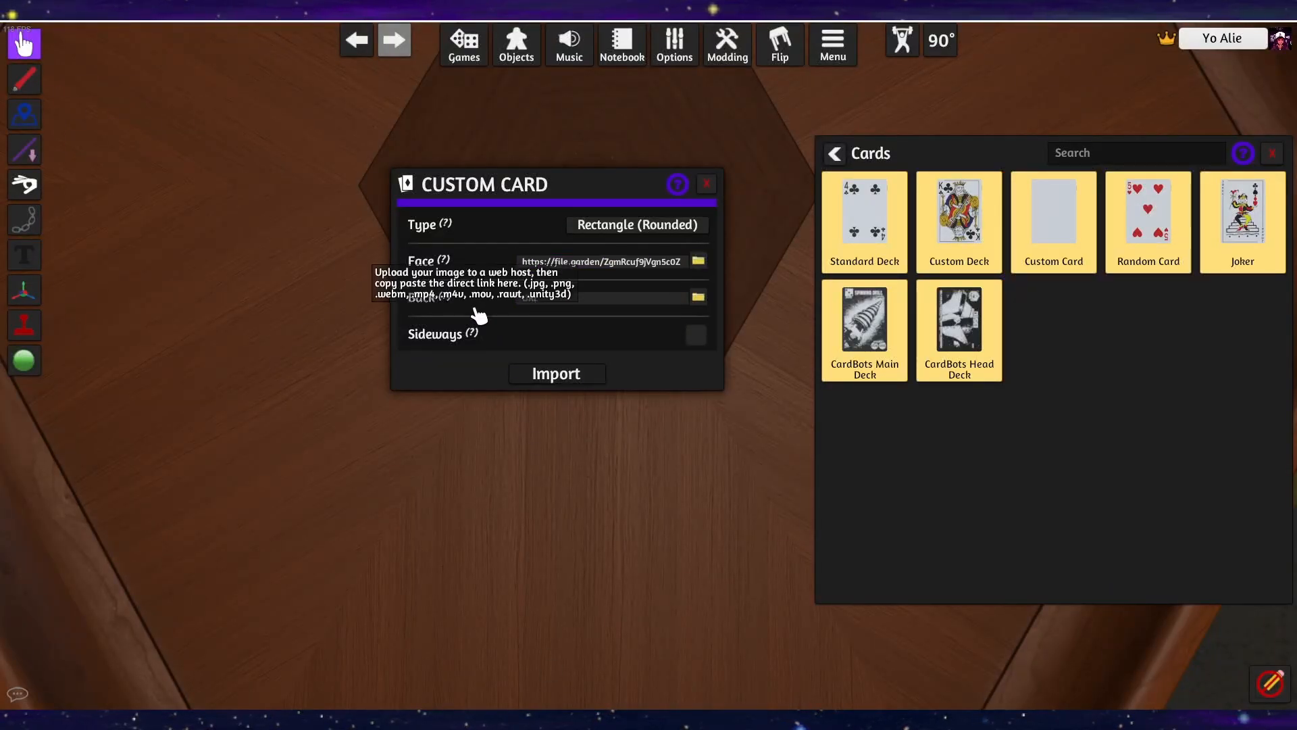
key(alt+Tab)
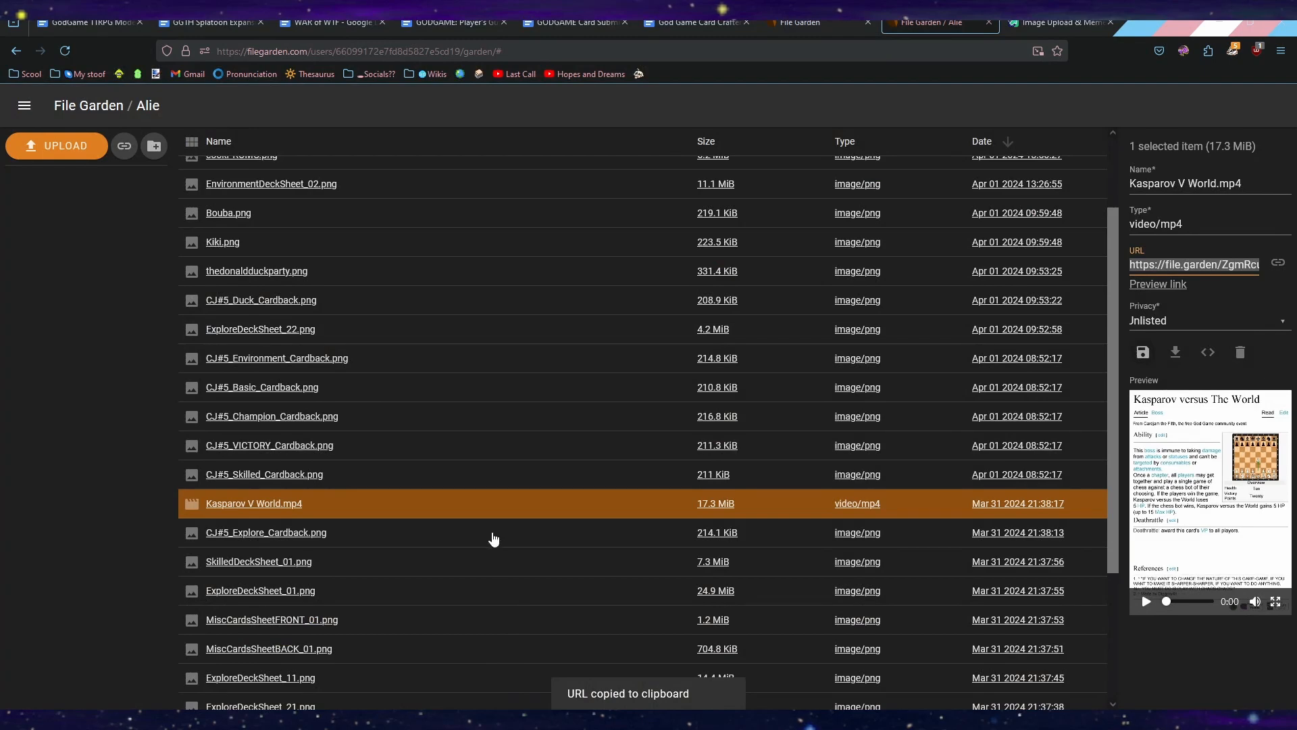
click(409, 533)
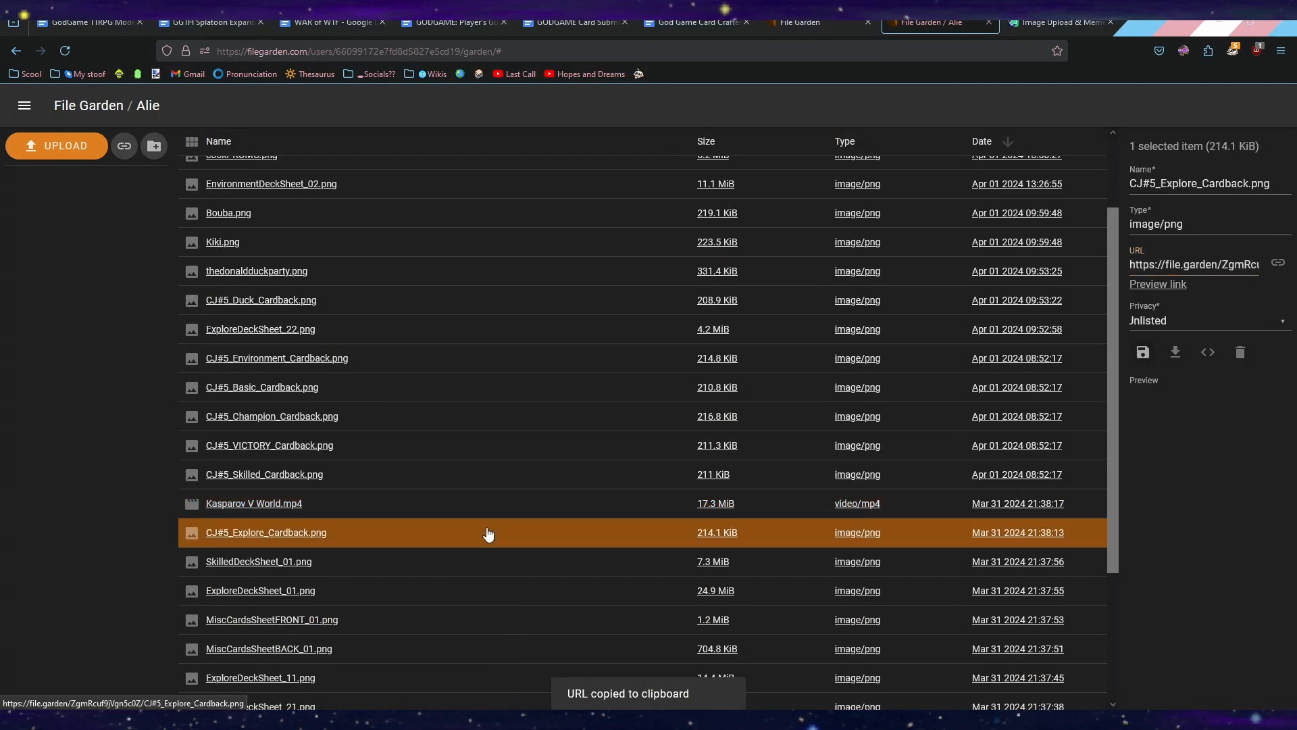
click(1278, 264)
key(alt+Tab)
click(594, 298)
key(ctrl+v)
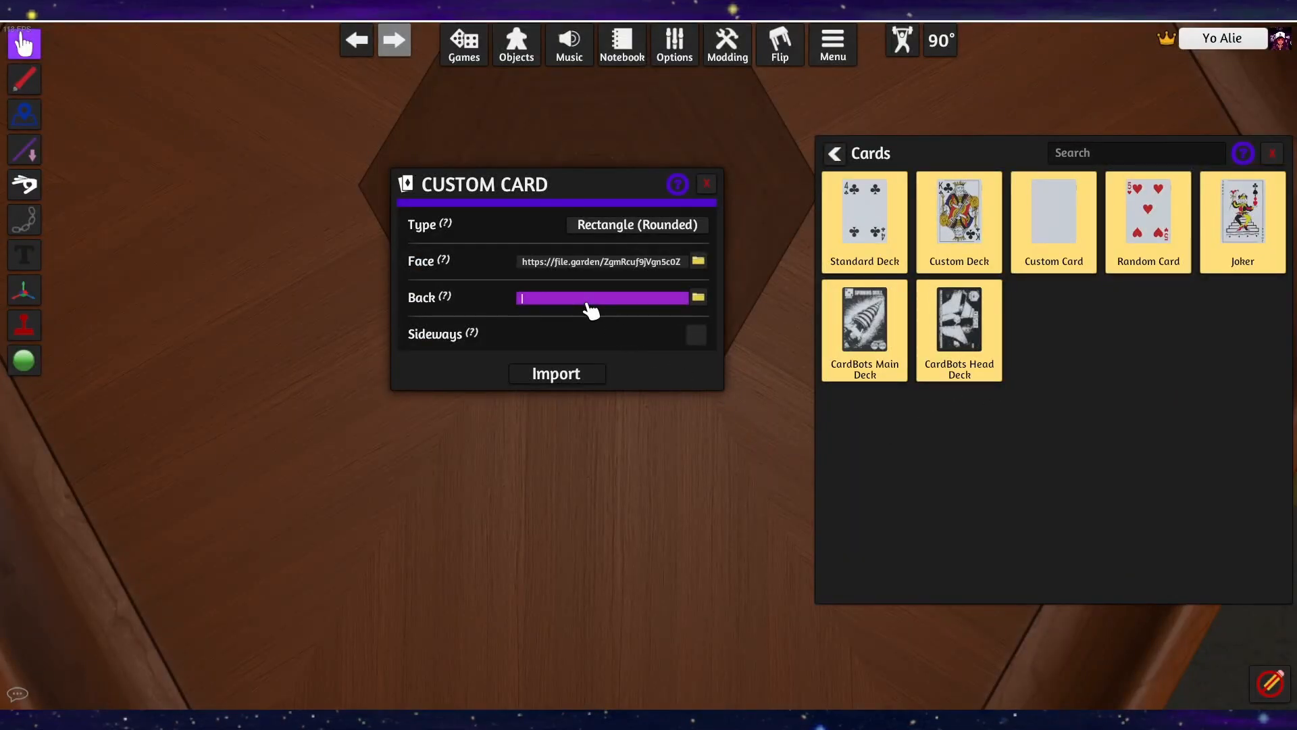
Import the custom card and inspect its face up close on the table
click(585, 374)
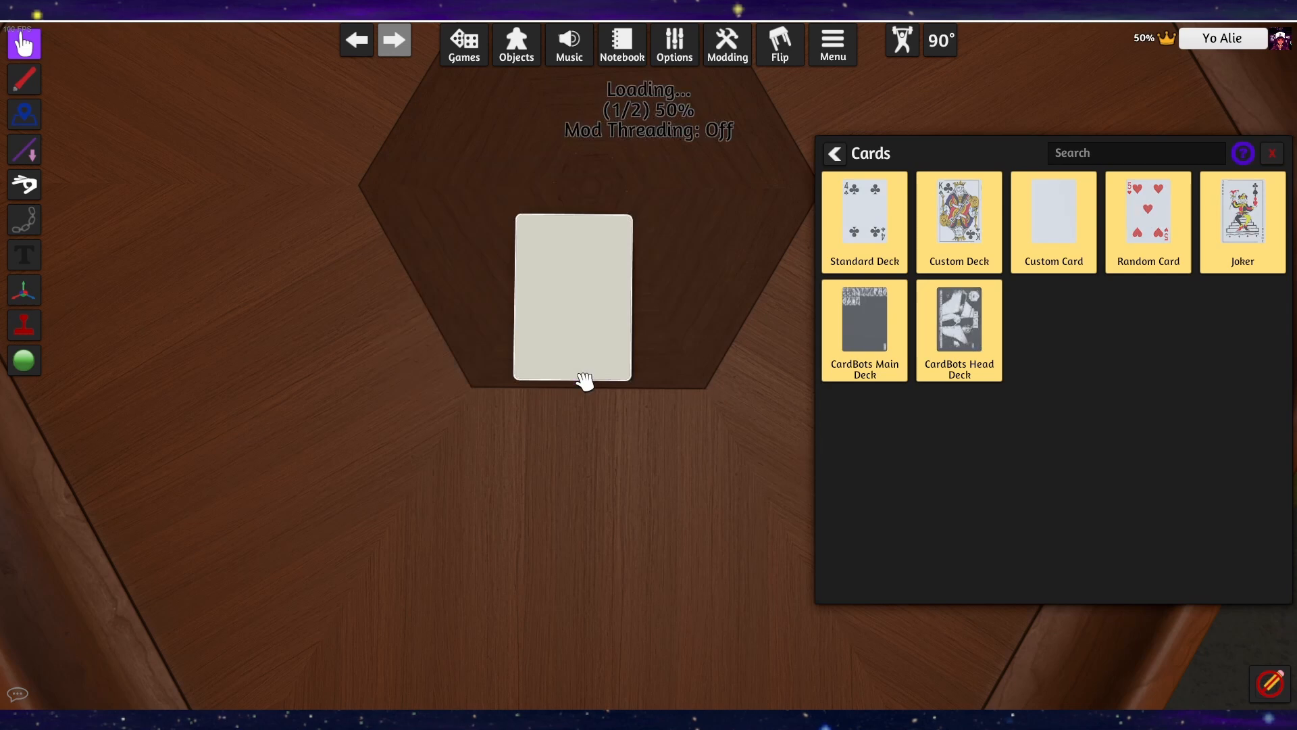
scroll(594, 371, up, 5)
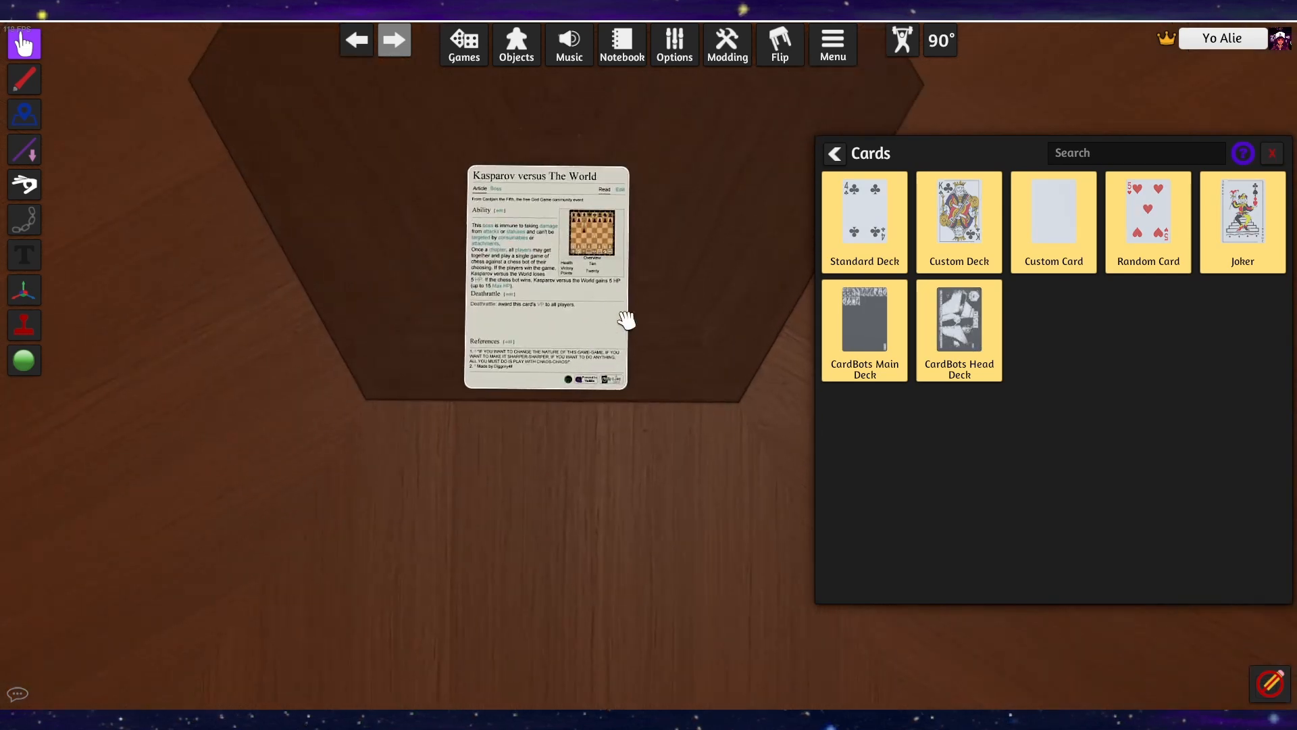
key(alt)
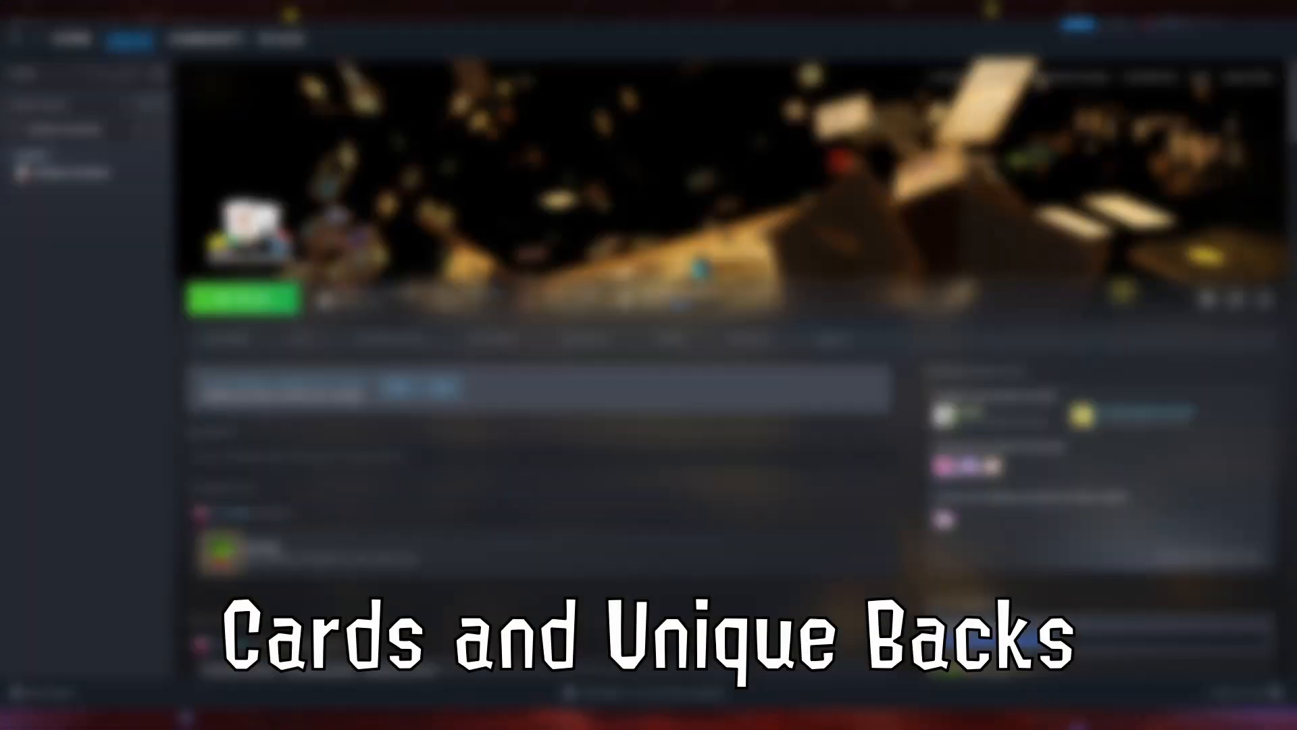
Open Tabletop Simulator's local files from Steam and launch TTS Deck Editor from the Modding\Deck Builder folder
click(1209, 300)
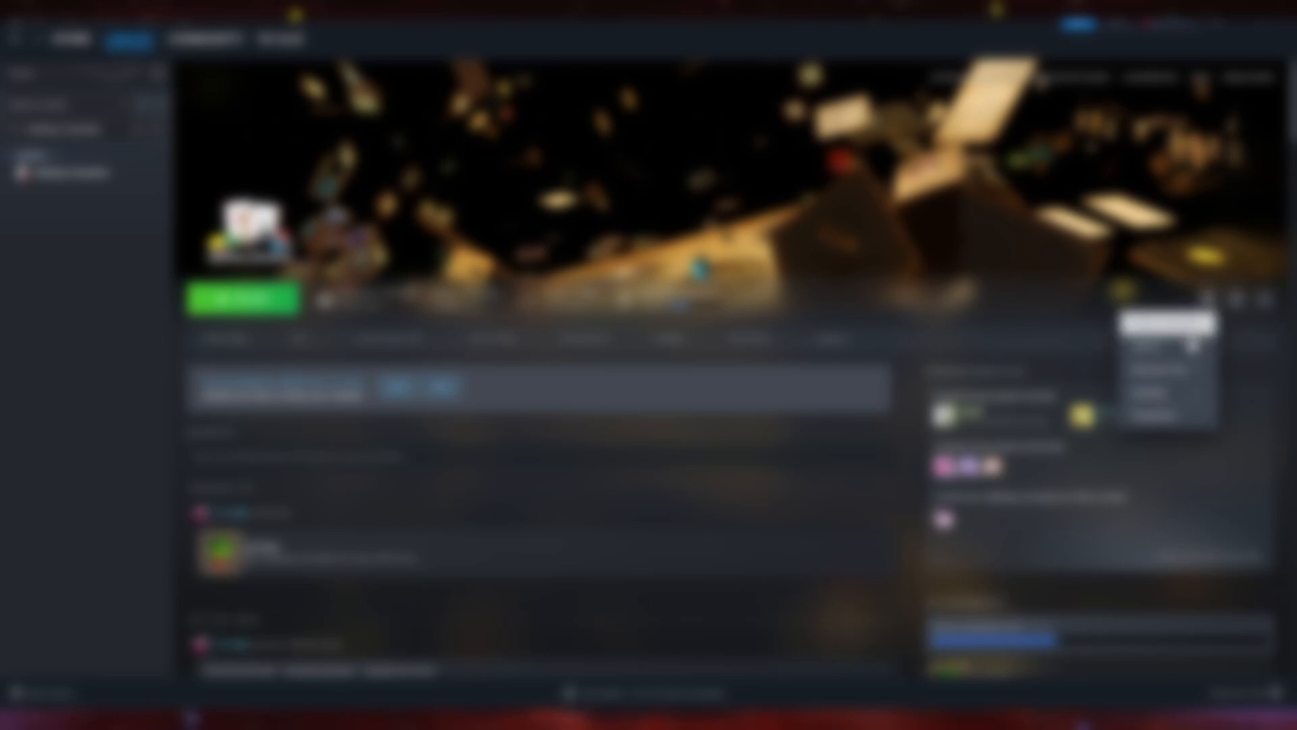
mouse_move(1166, 395)
click(1077, 417)
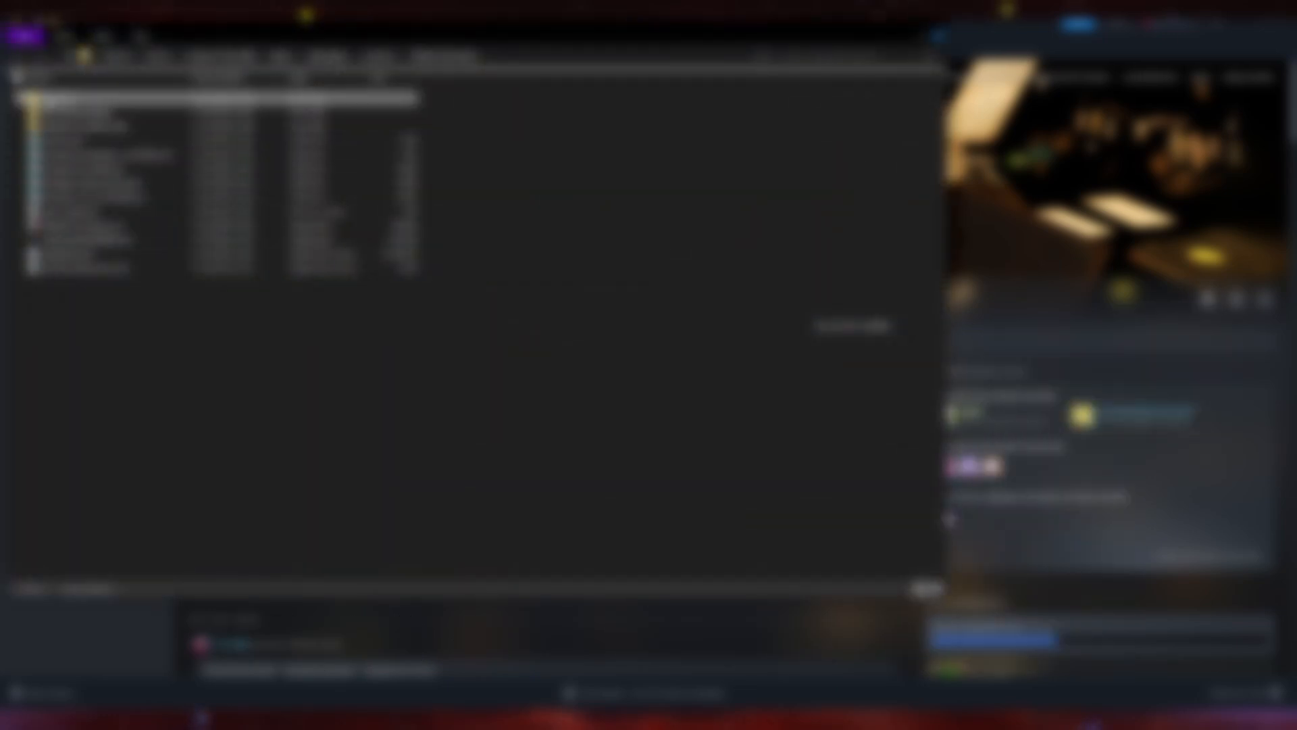
double_click(51, 102)
click(45, 129)
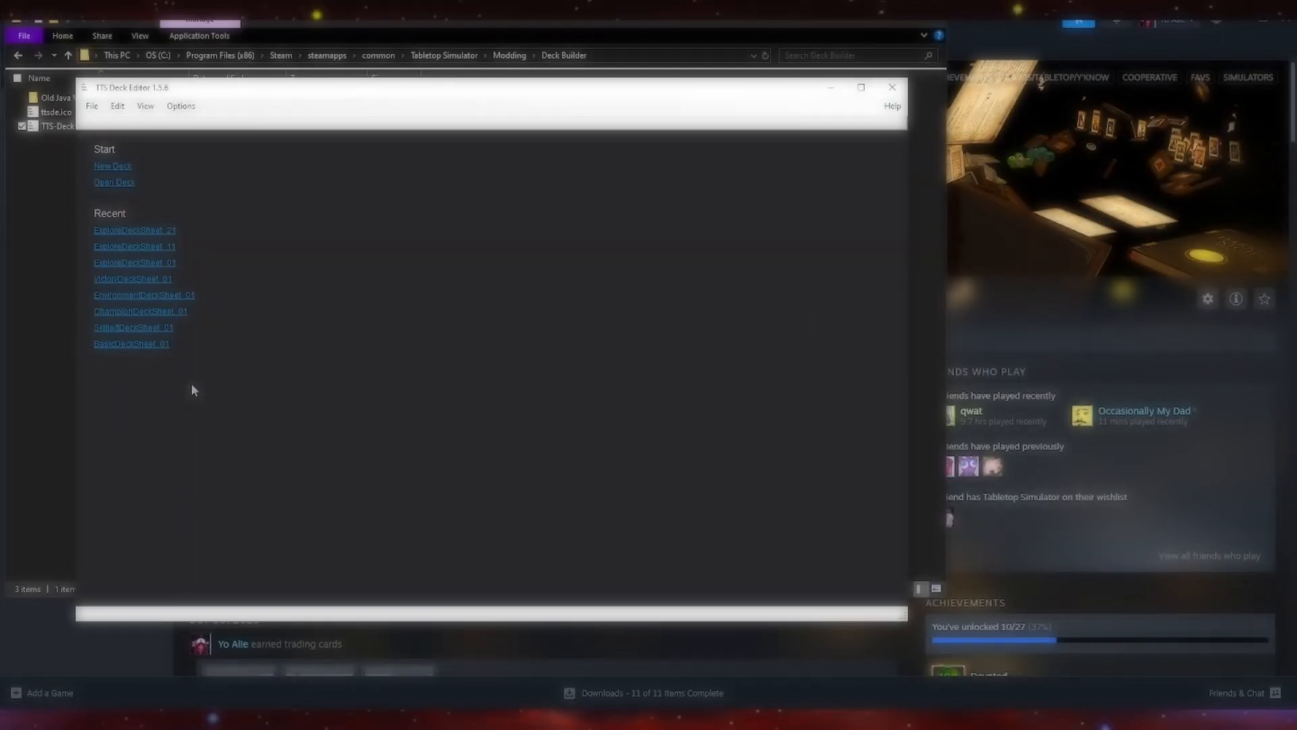
Create a new deck with a width of 2 and a height of 3
click(115, 168)
double_click(503, 338)
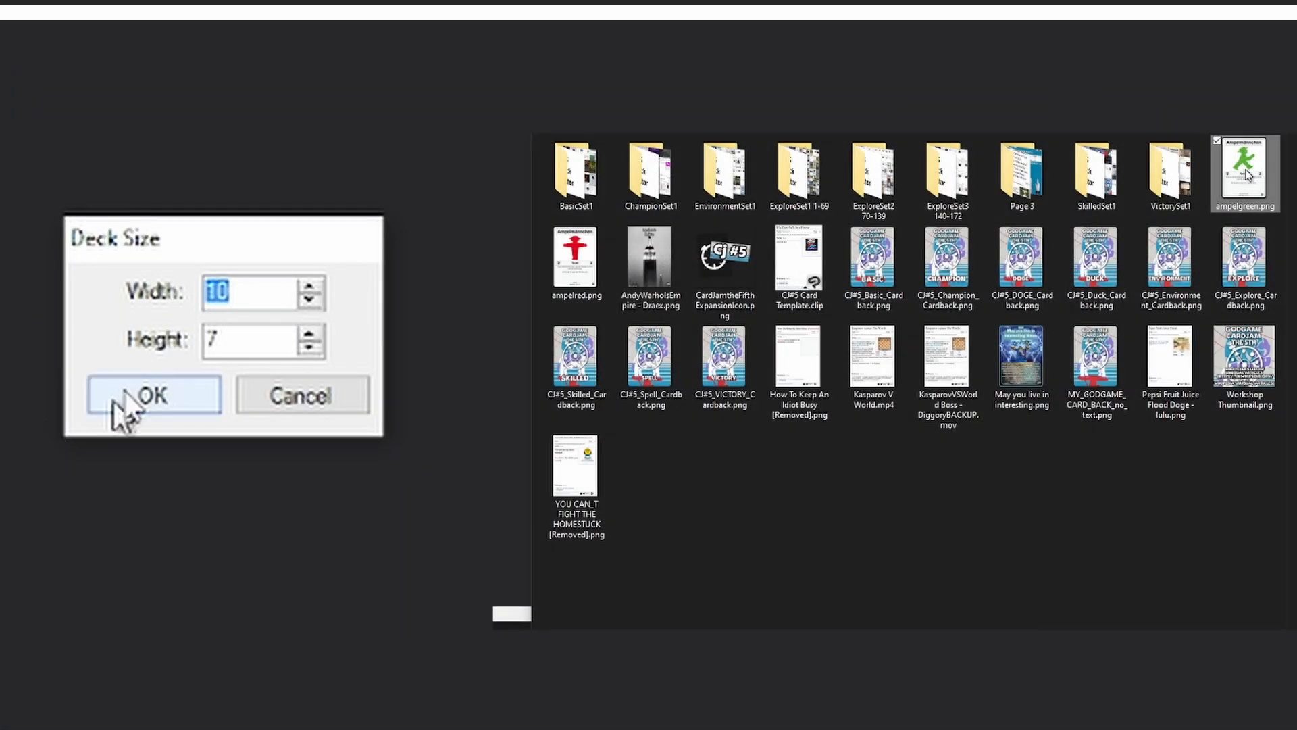
text(1)
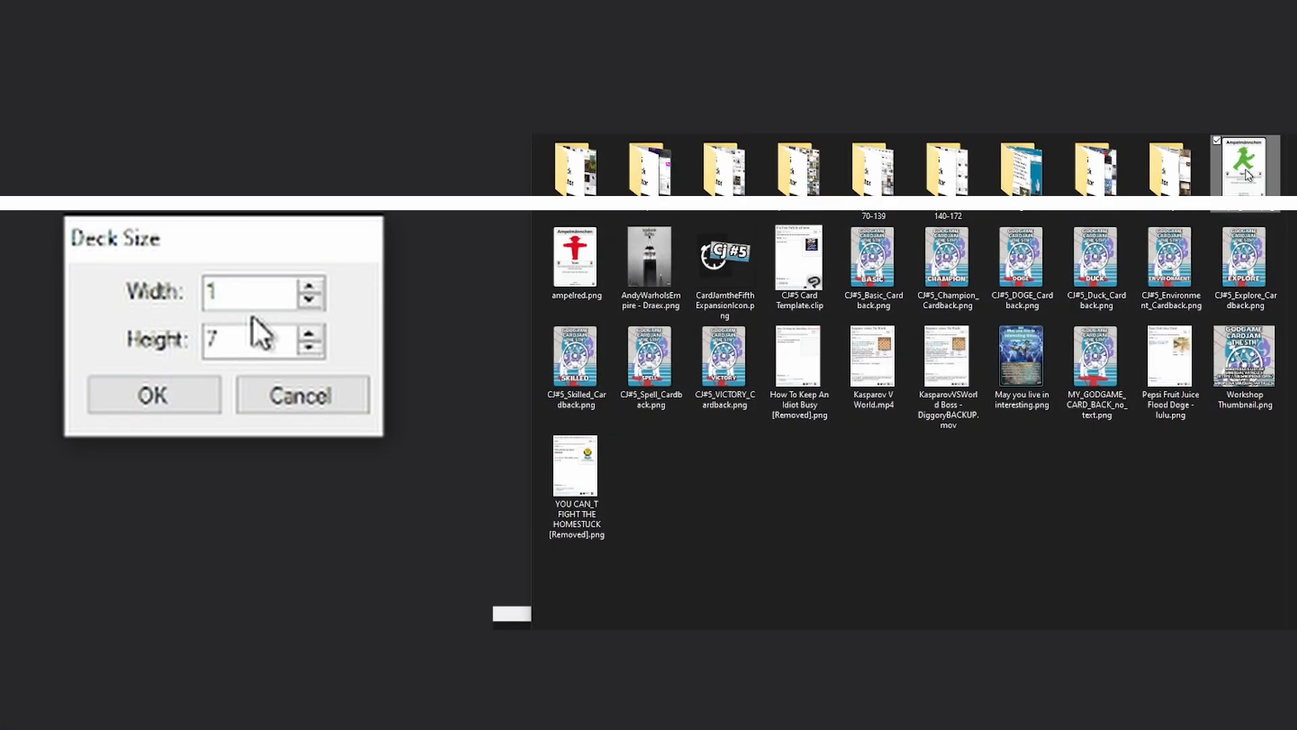
key(BackSpace)
text(3)
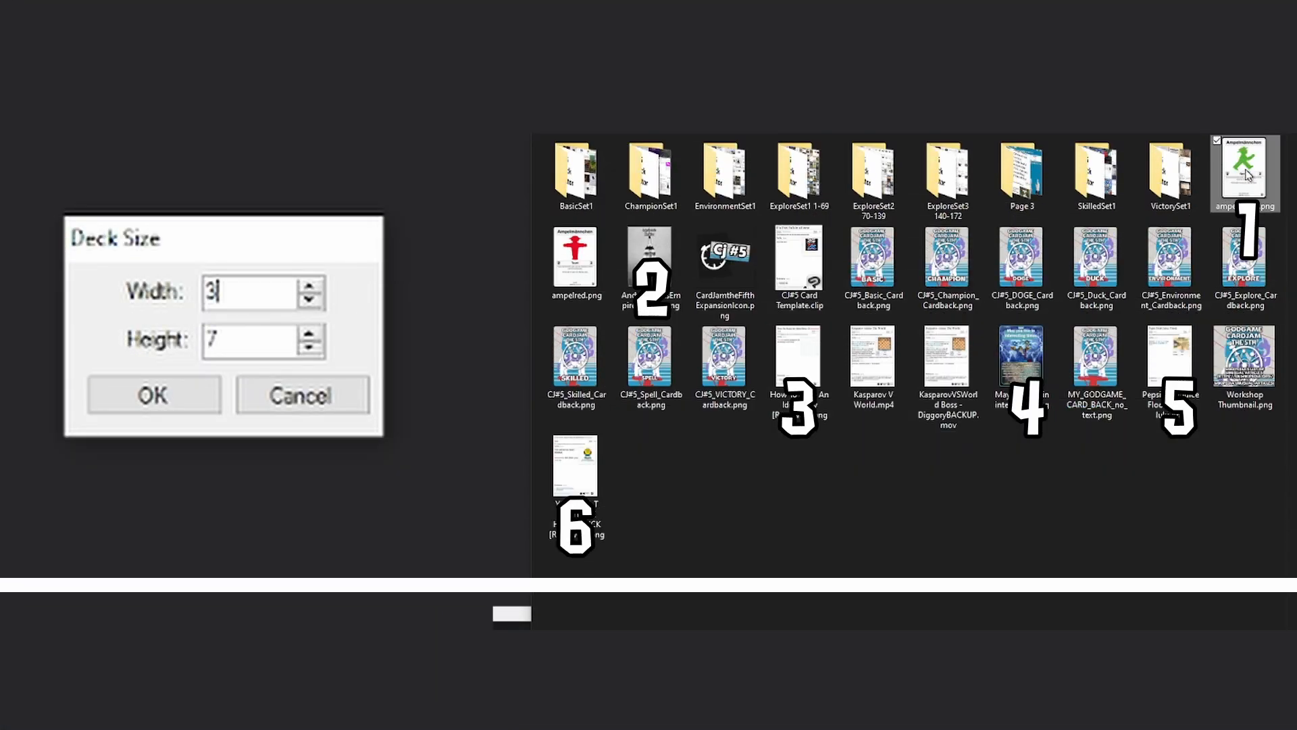
key(Tab)
key(shift+Tab)
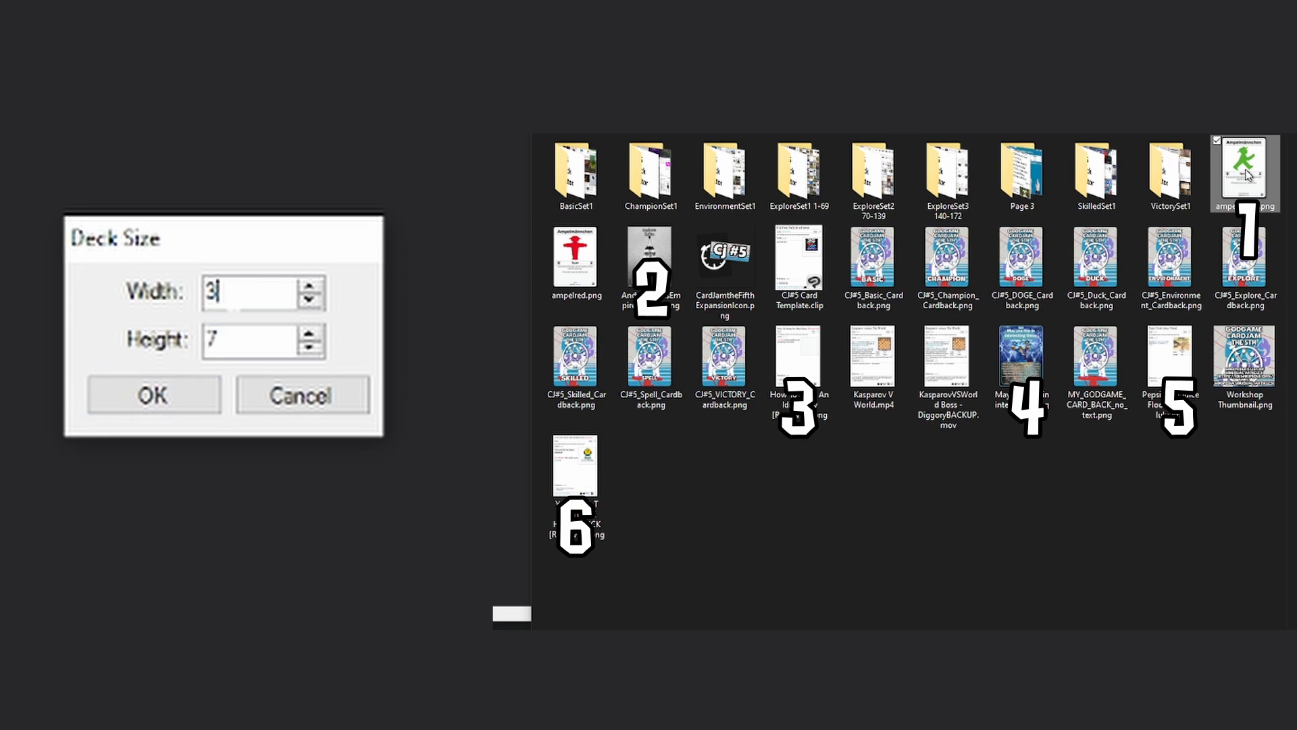
text(2)
key(Tab)
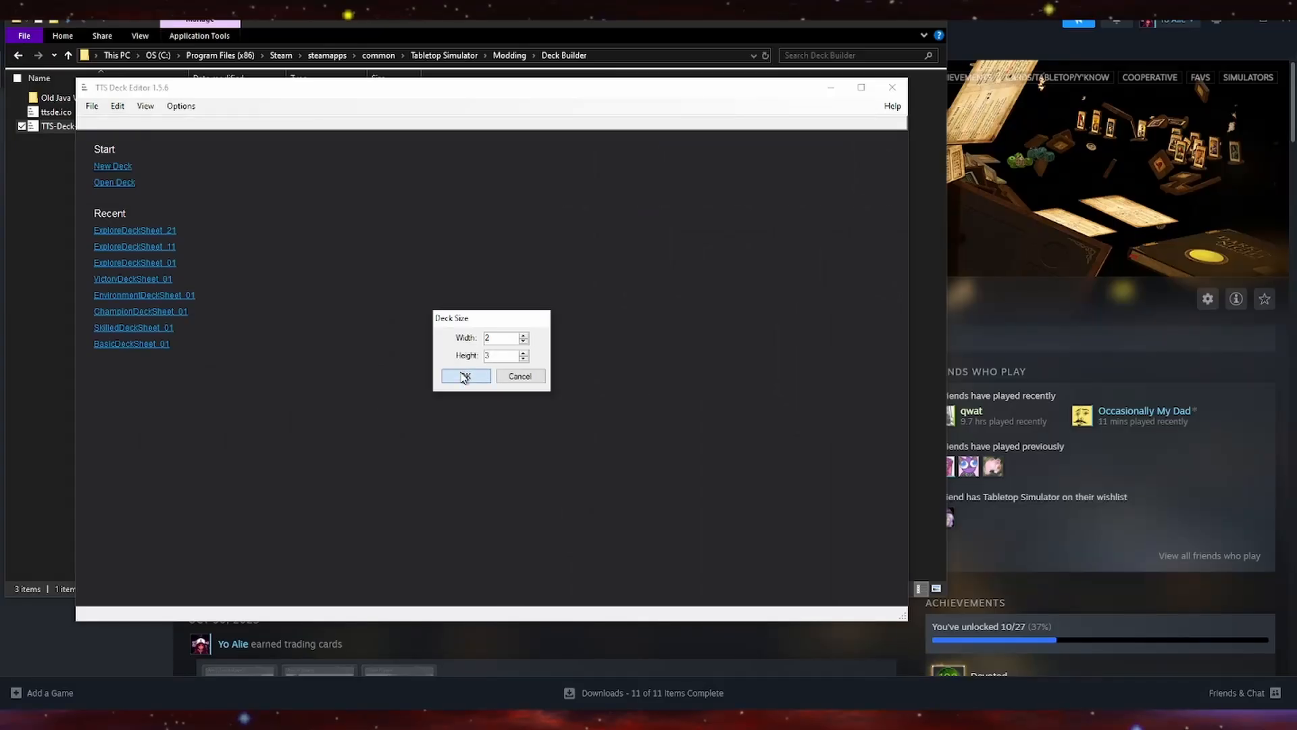
click(465, 376)
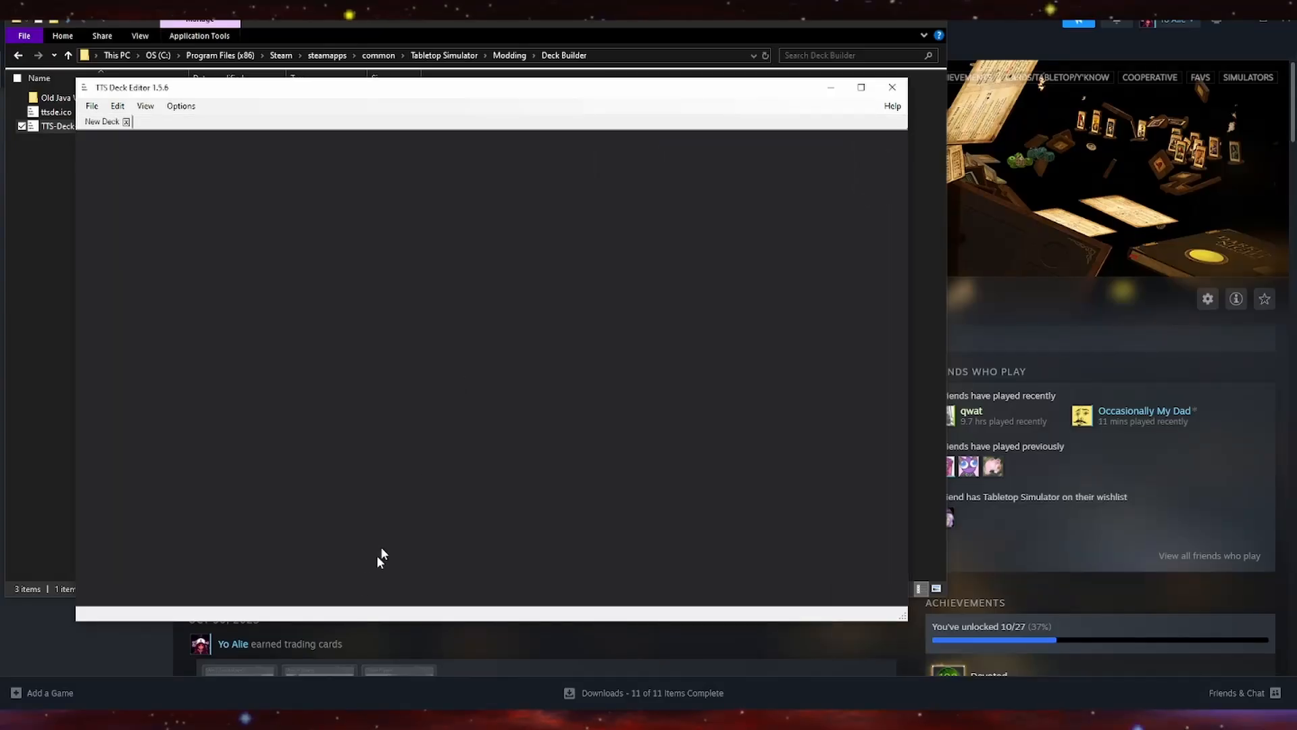
Place ampelgreen.png in slot 1 and the Andy Warhol's Empire image in slot 2 of the new deck
key(alt+Tab)
click(1047, 172)
drag(1048, 172, 197, 279)
drag(453, 258, 228, 202)
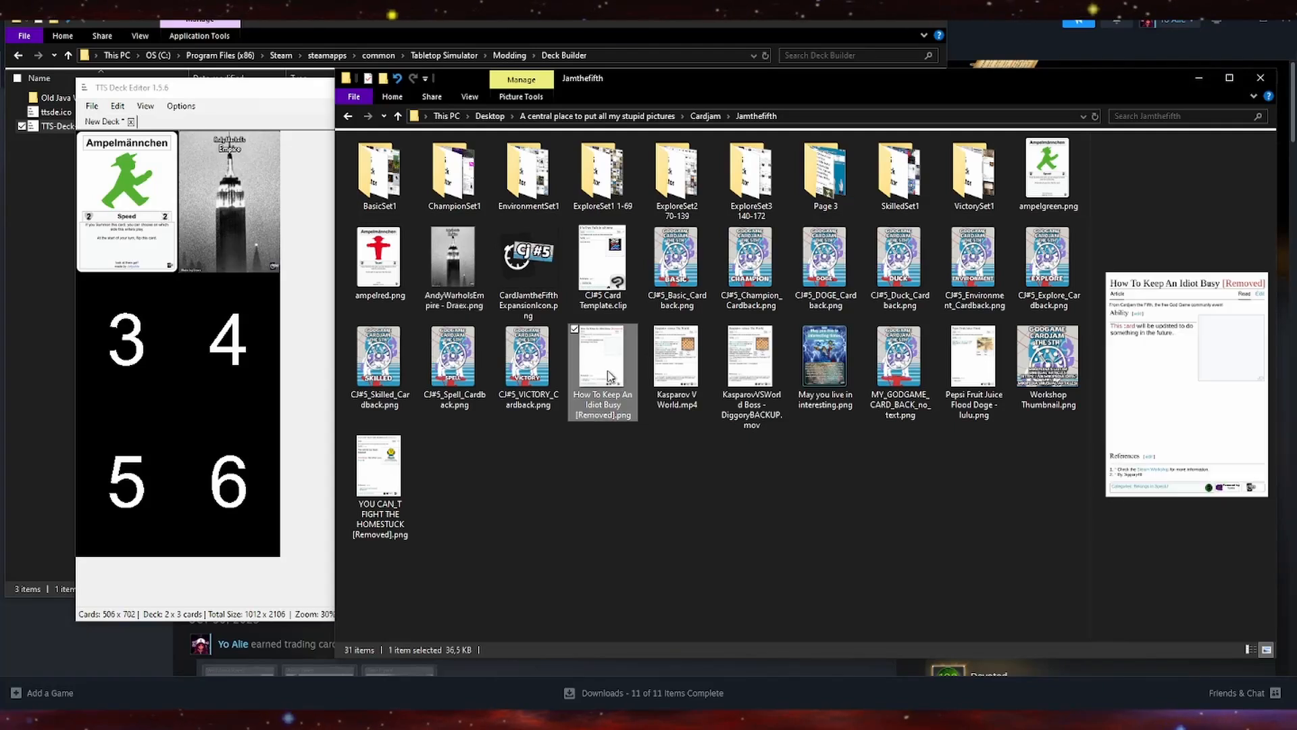
Fill slots 3 to 6 with How To Keep An Idiot Busy, YOU CAN_T FIGHT THE HOMESTUCK, Pepsi Fruit Juice Flood and May you live in interesting
drag(602, 358, 128, 343)
drag(825, 358, 228, 343)
drag(974, 358, 129, 483)
drag(379, 468, 228, 483)
click(315, 495)
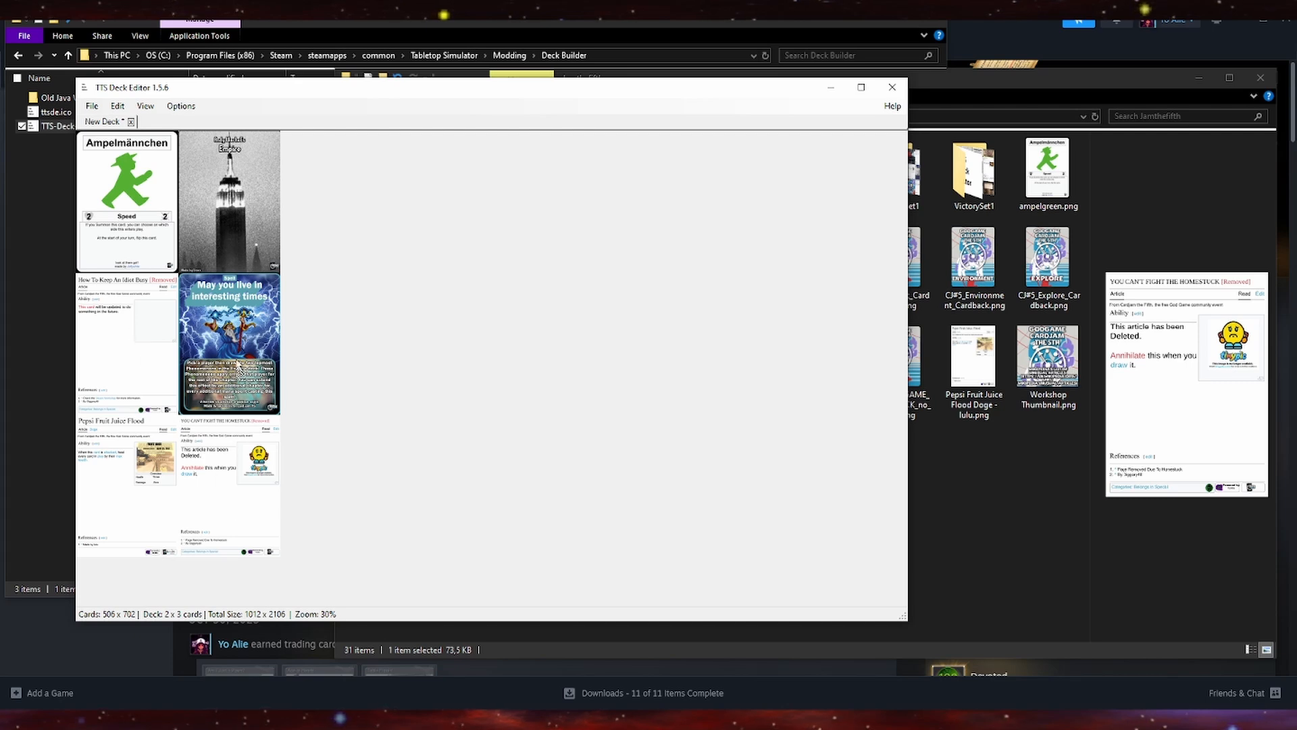
drag(237, 360, 235, 354)
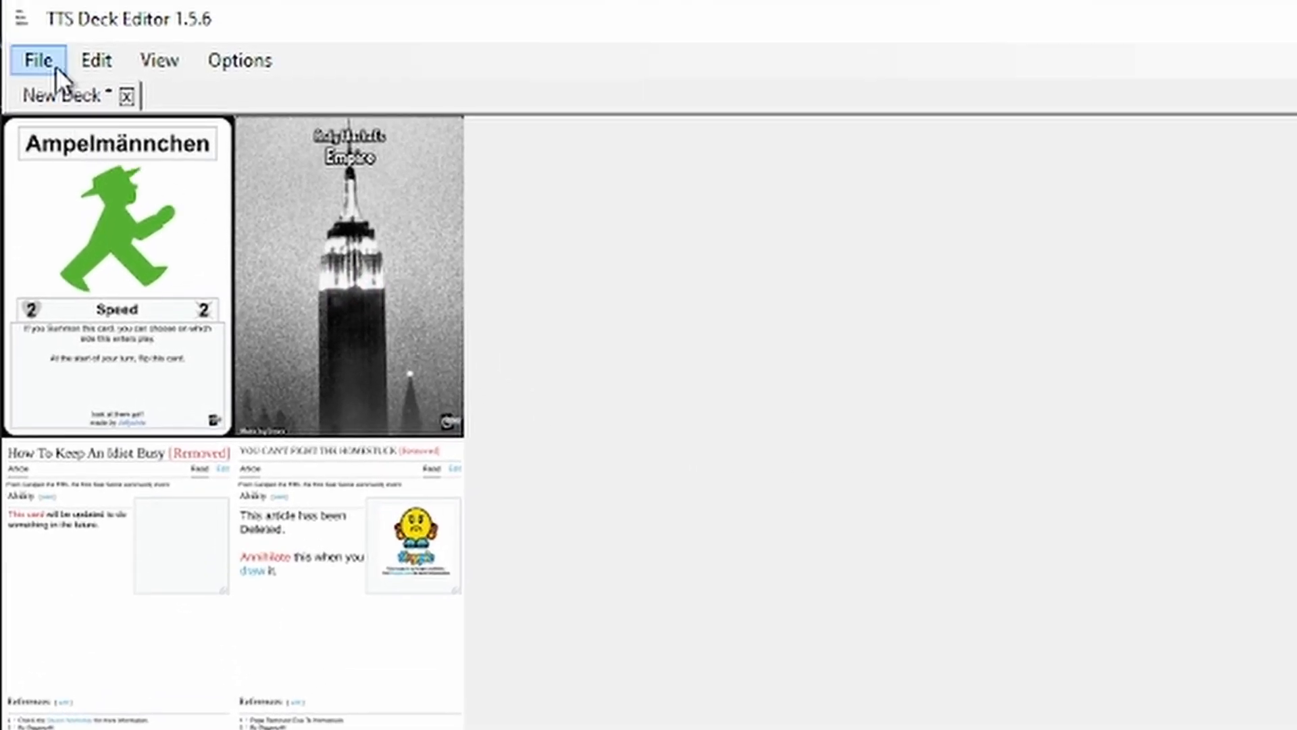
Clone the deck and delete all six cards from the clone
click(55, 66)
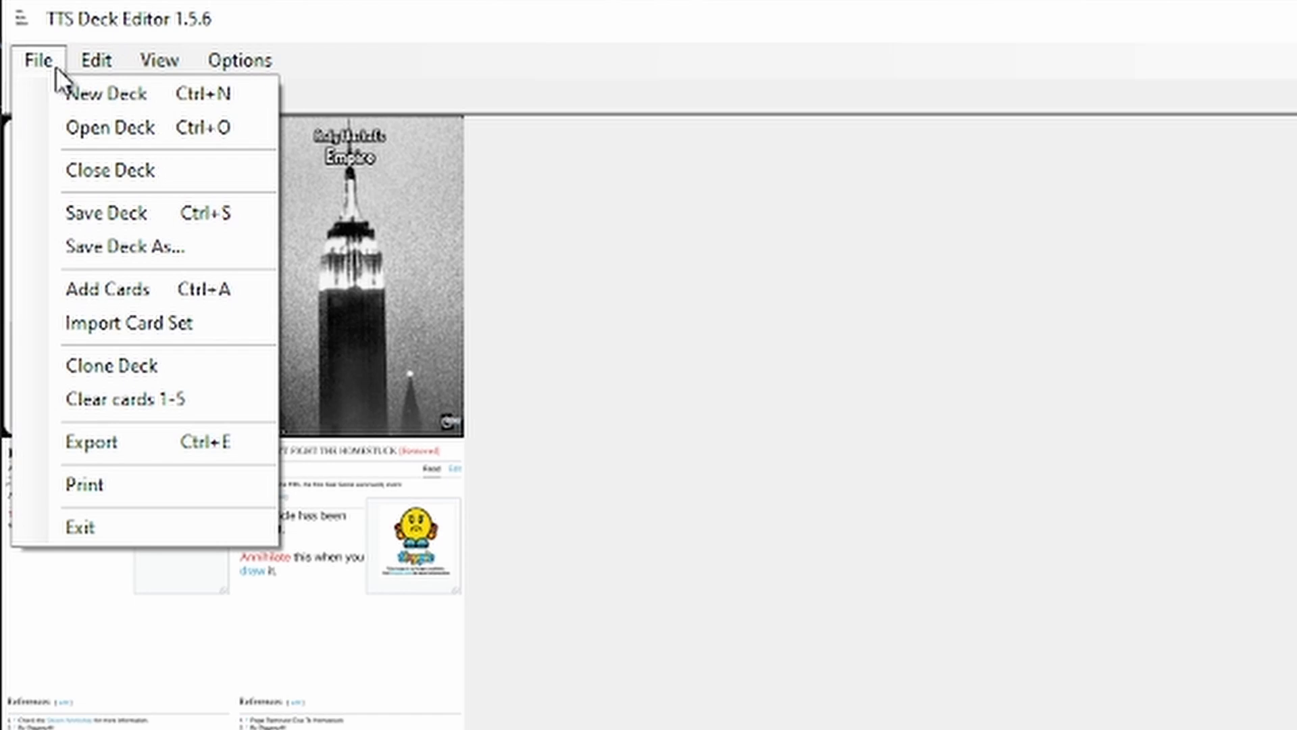
click(152, 365)
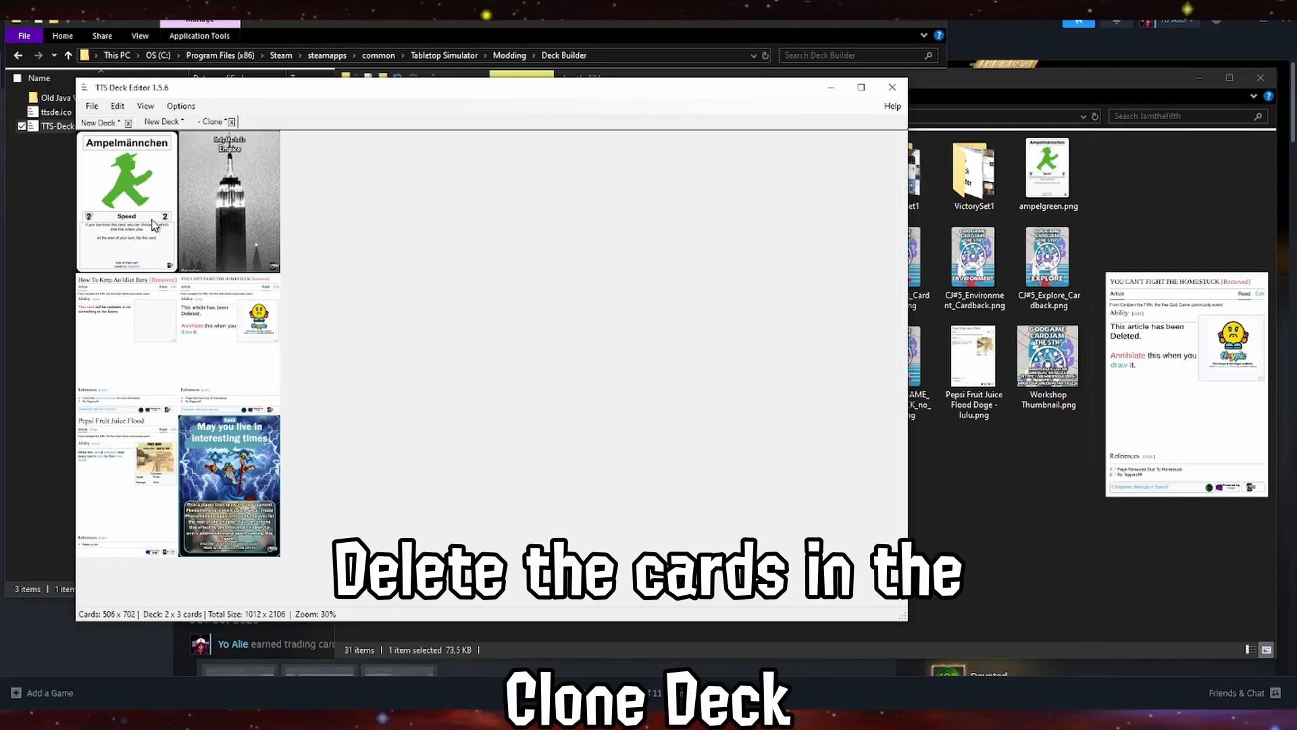
drag(157, 199, 203, 442)
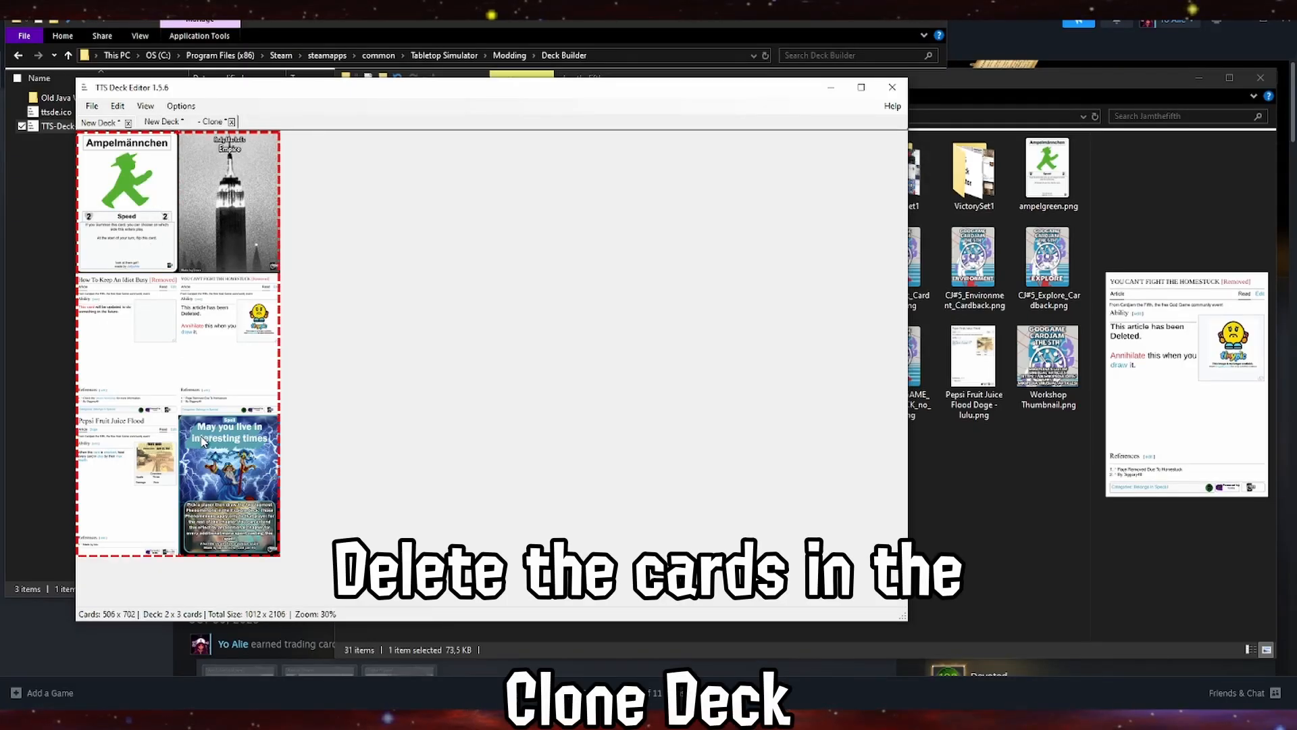
key(Delete)
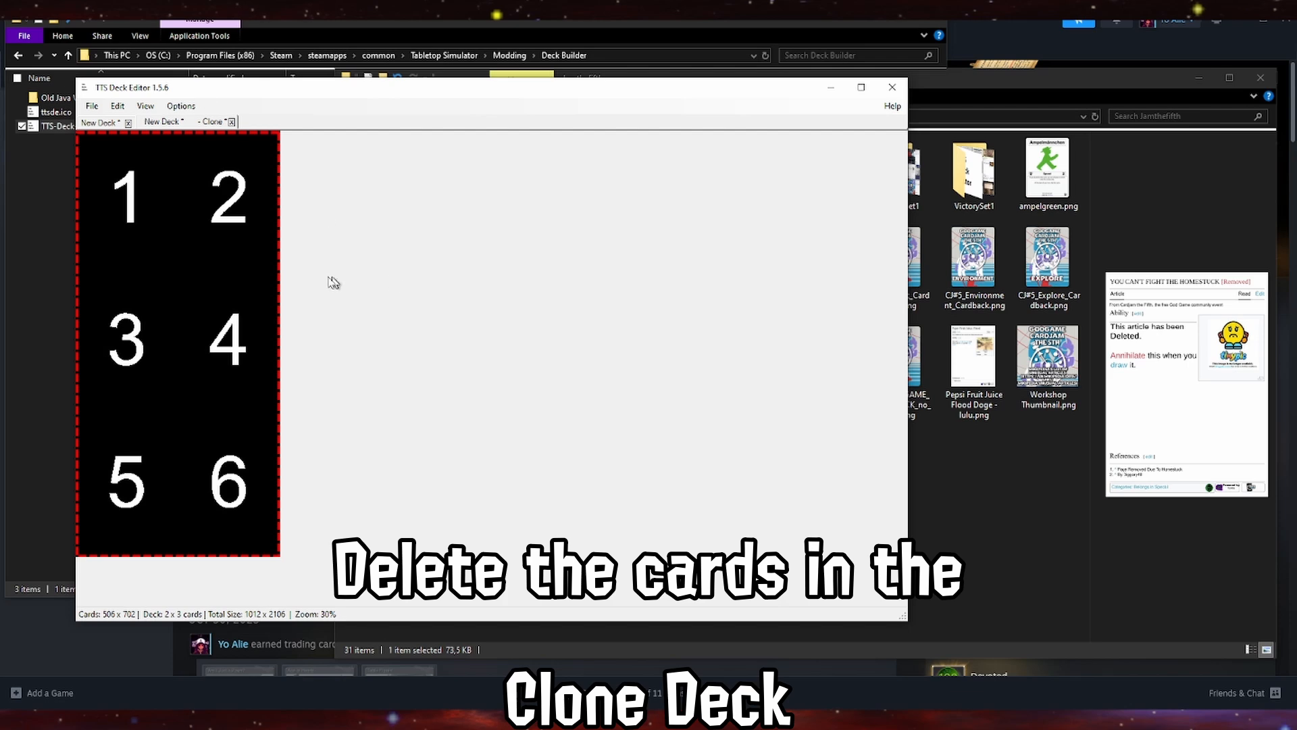
Check the first card in the original deck and place ampelred.png in slot 1 of the clone as its back
click(102, 124)
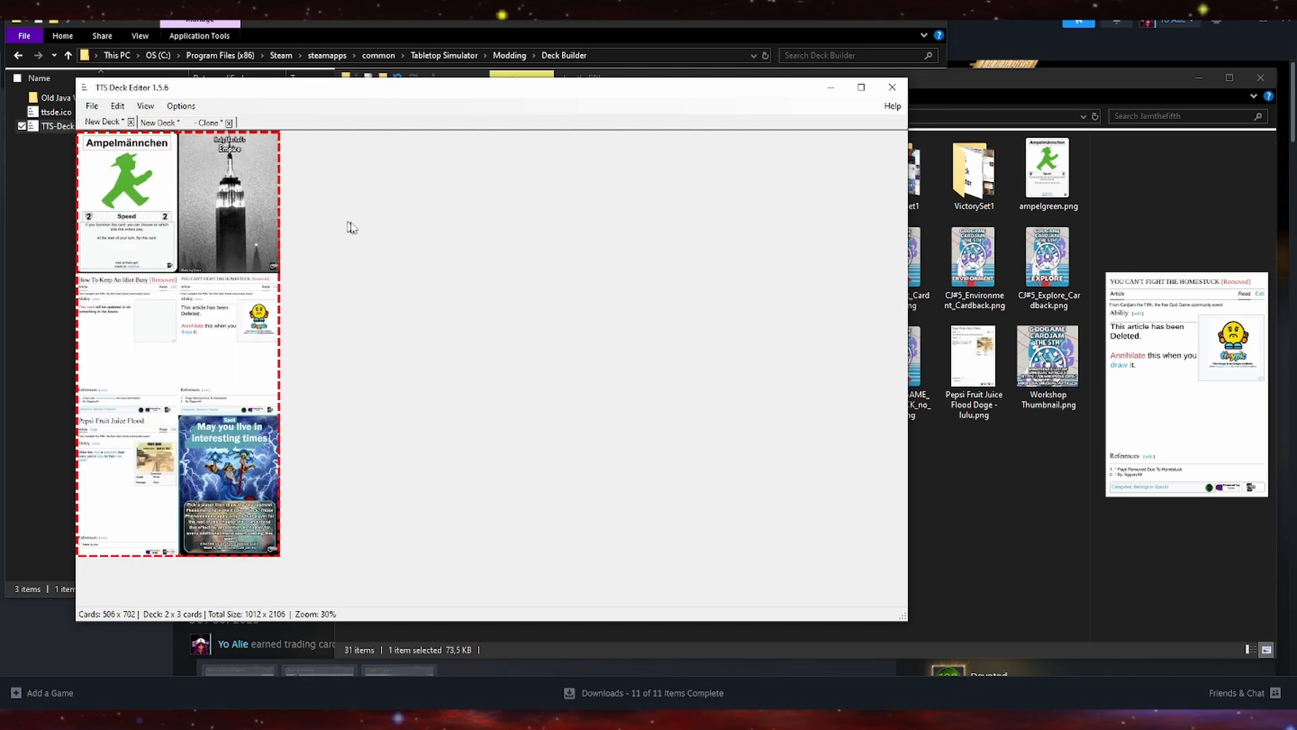
click(228, 189)
click(157, 196)
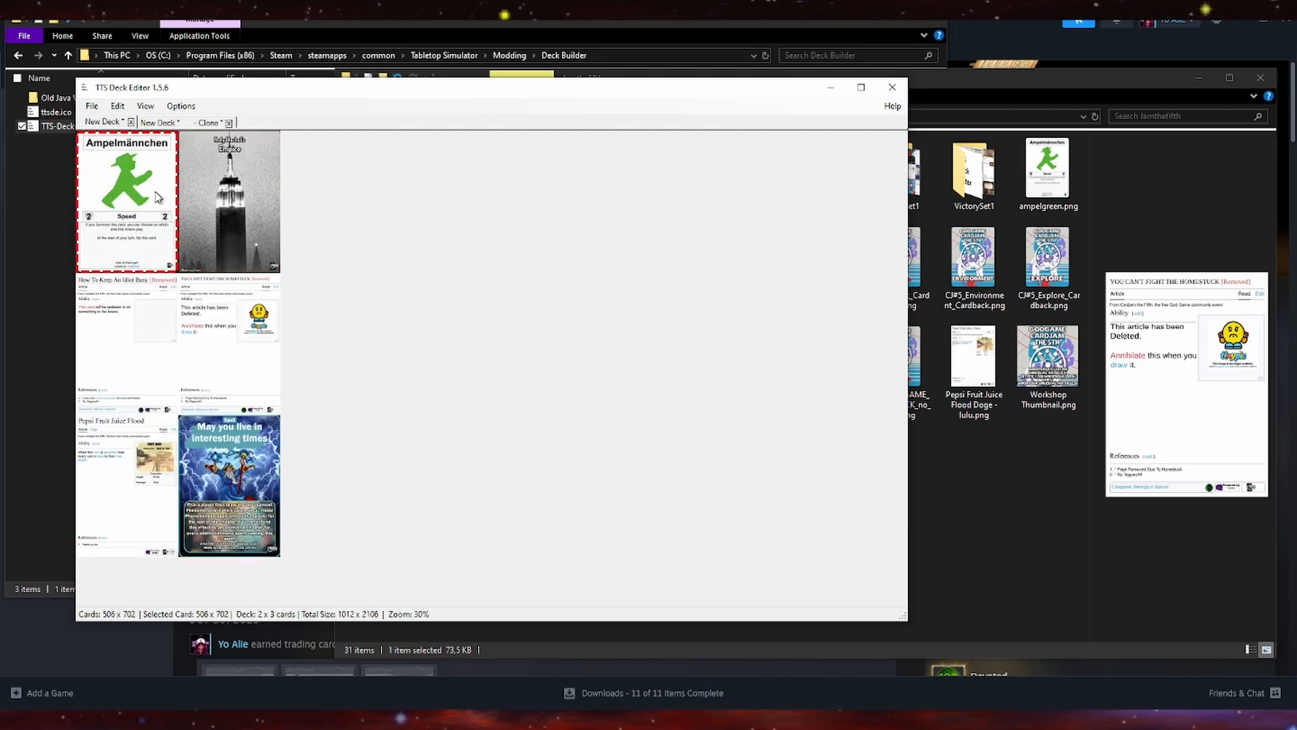
click(181, 125)
click(1102, 525)
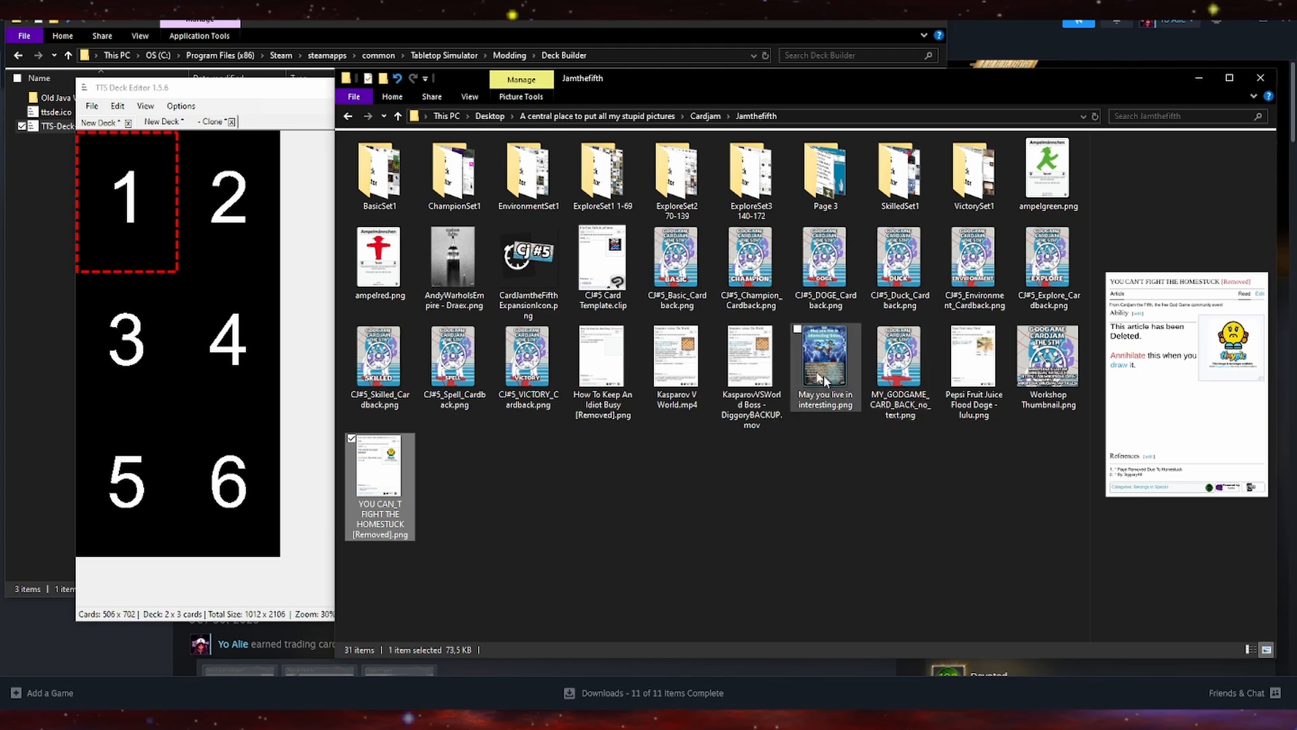
click(100, 122)
click(162, 122)
key(alt+Tab)
click(554, 360)
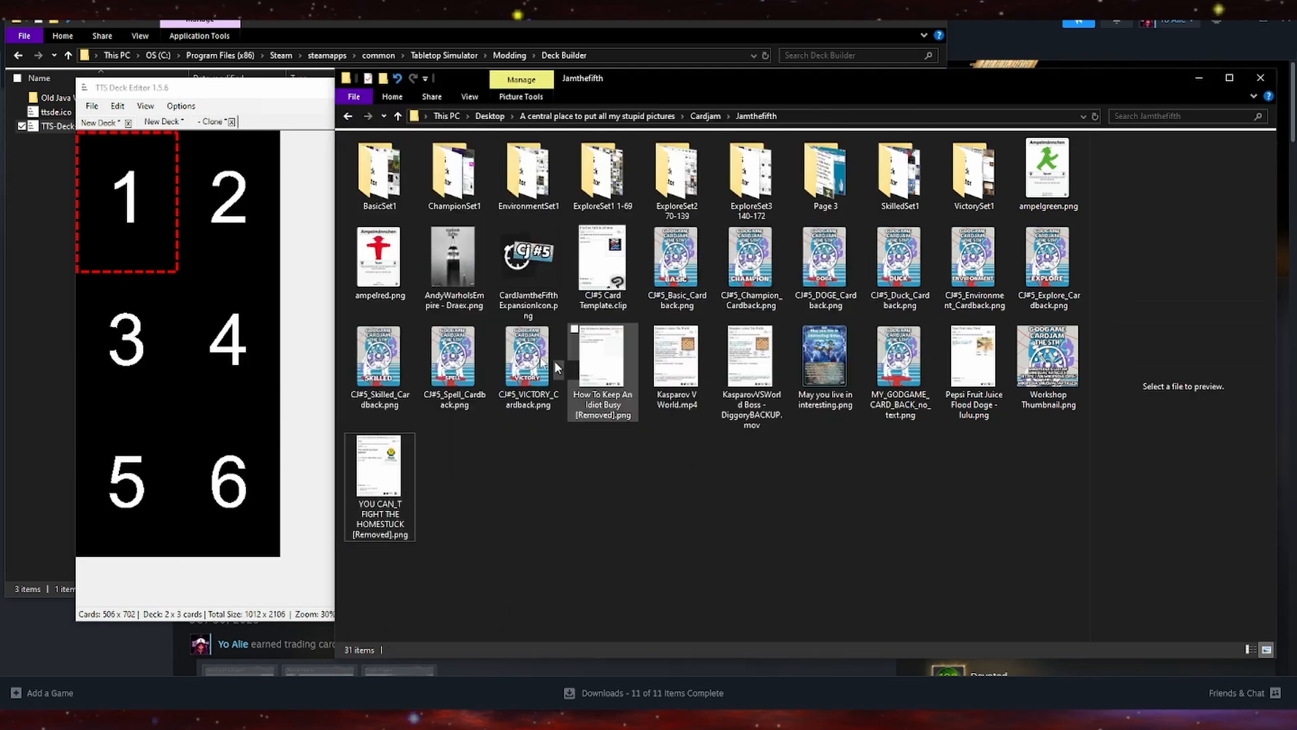
click(378, 260)
drag(378, 260, 127, 202)
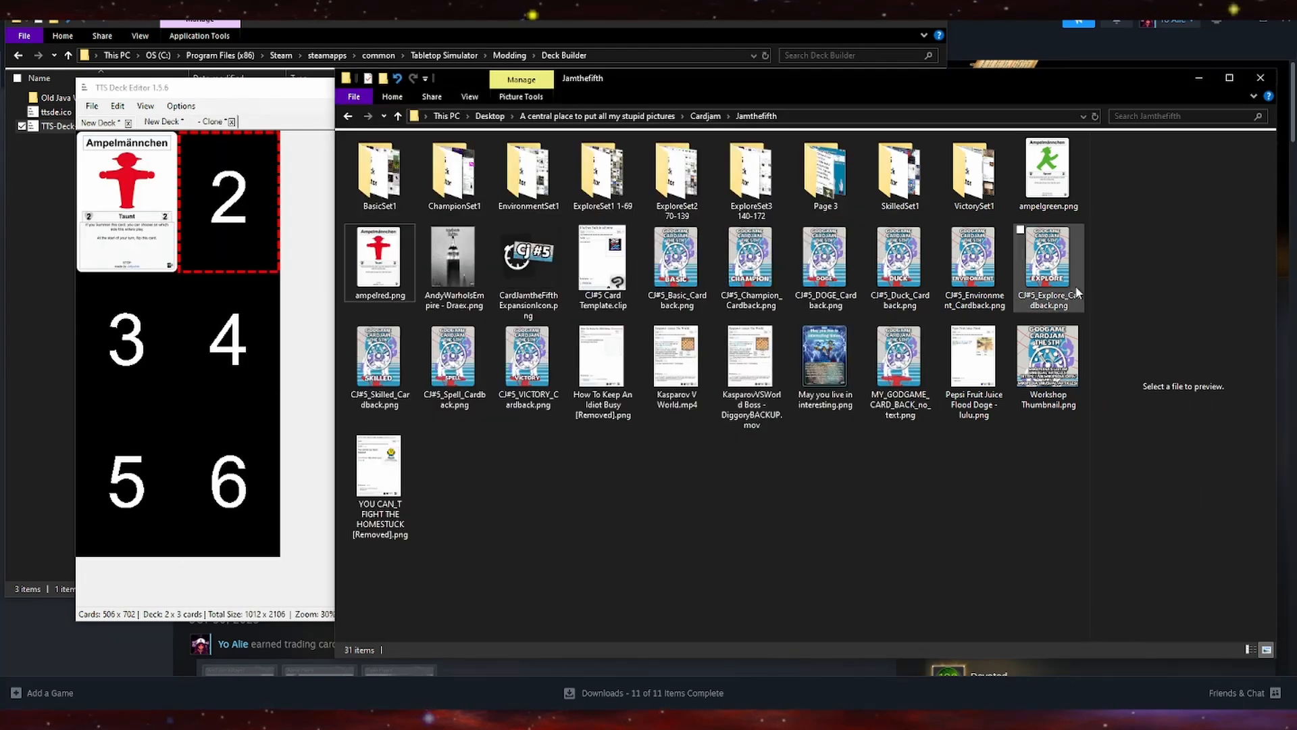
Fill the clone's slots 2 to 4 with MY_GODGAME_CARD_BACK_no_text.png, slot 5 with CJ#5_DOGE_Cardback.png and slot 6 with CJ#5_Spell_Cardback.png
drag(899, 358, 228, 343)
click(1013, 466)
drag(825, 264, 127, 485)
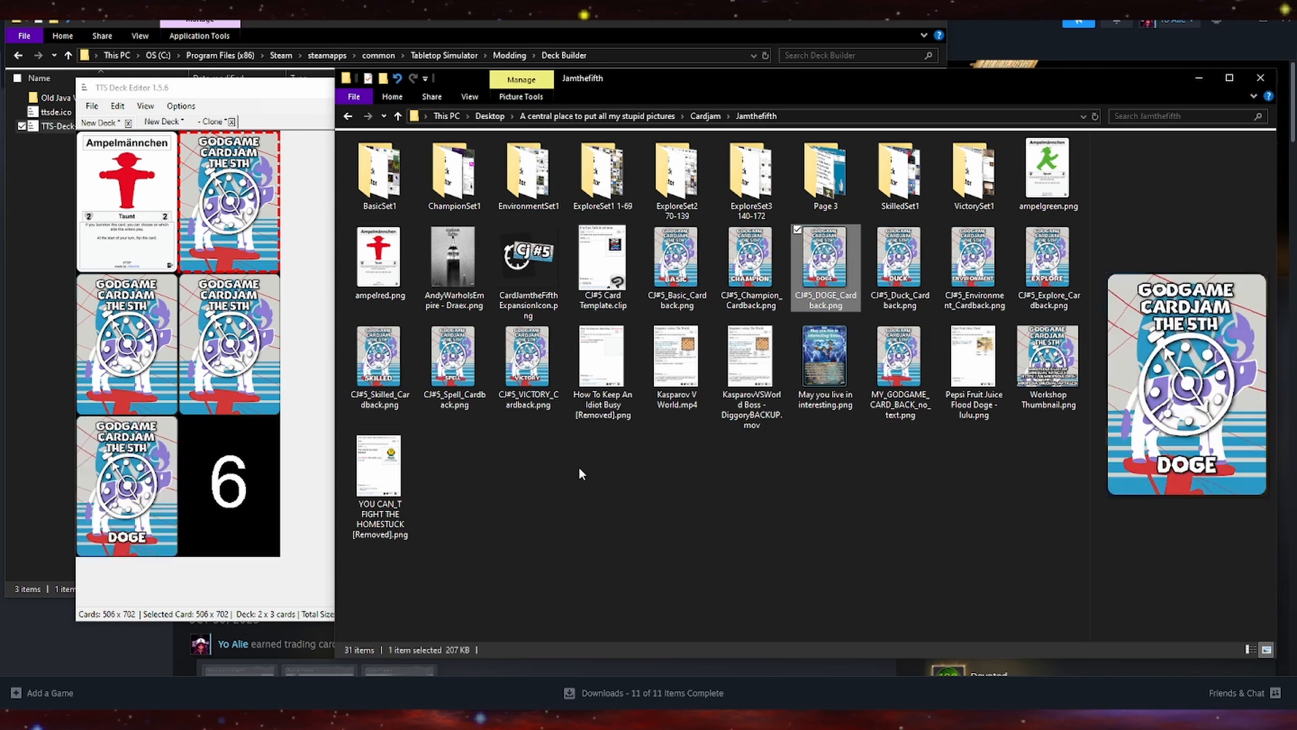
drag(453, 358, 228, 485)
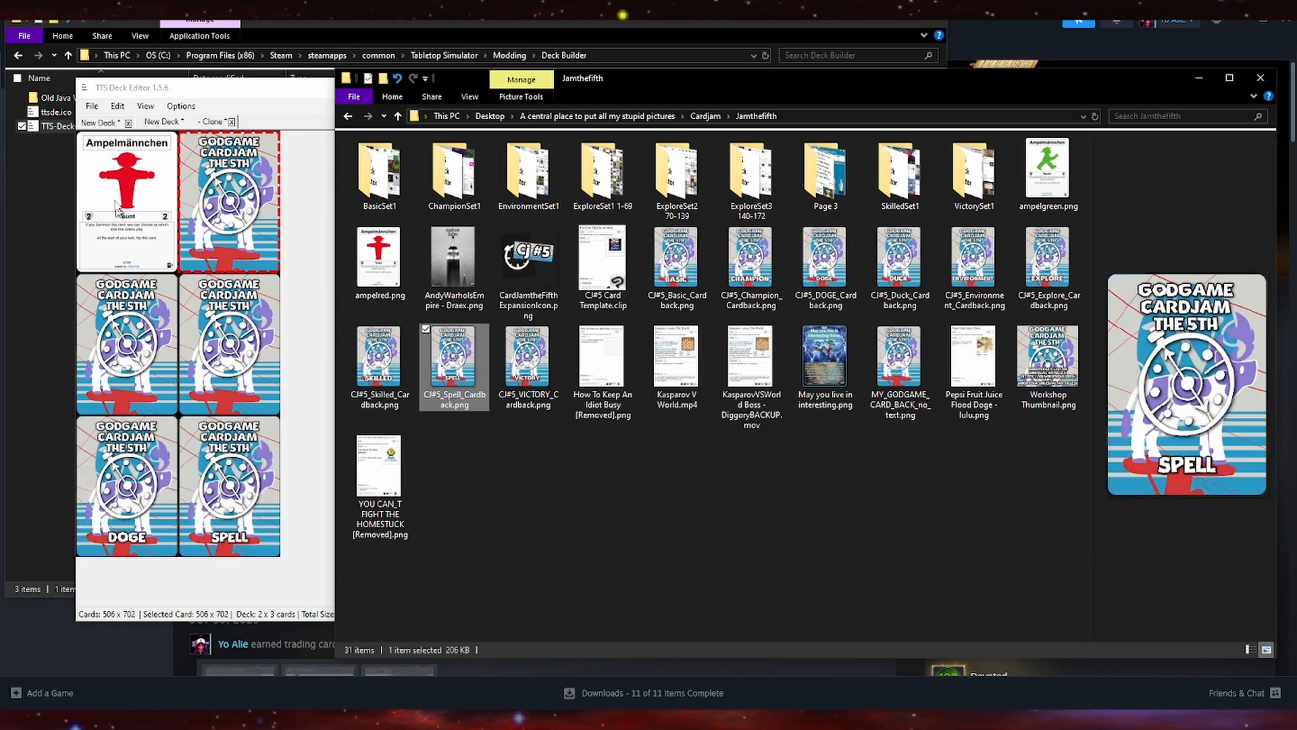
Switch back to the deck of card fronts in TTS Deck Editor and open its file commands
click(93, 106)
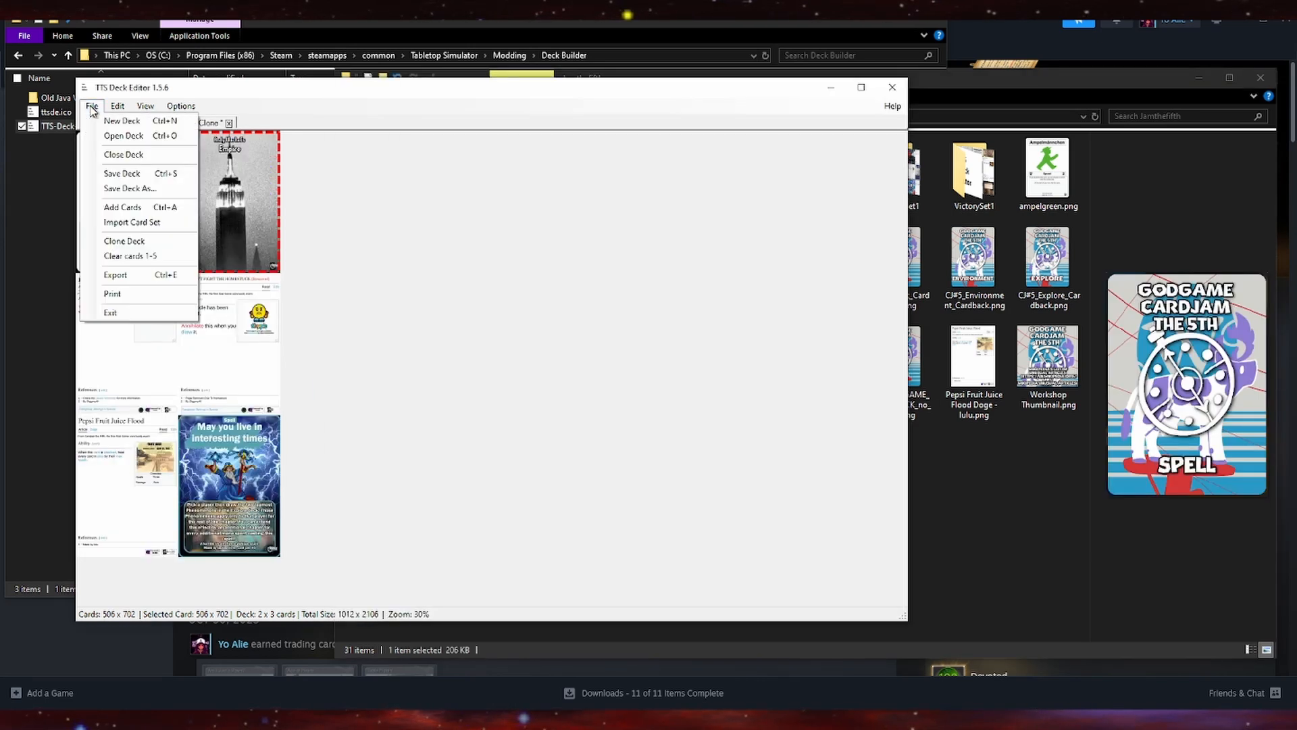
click(107, 158)
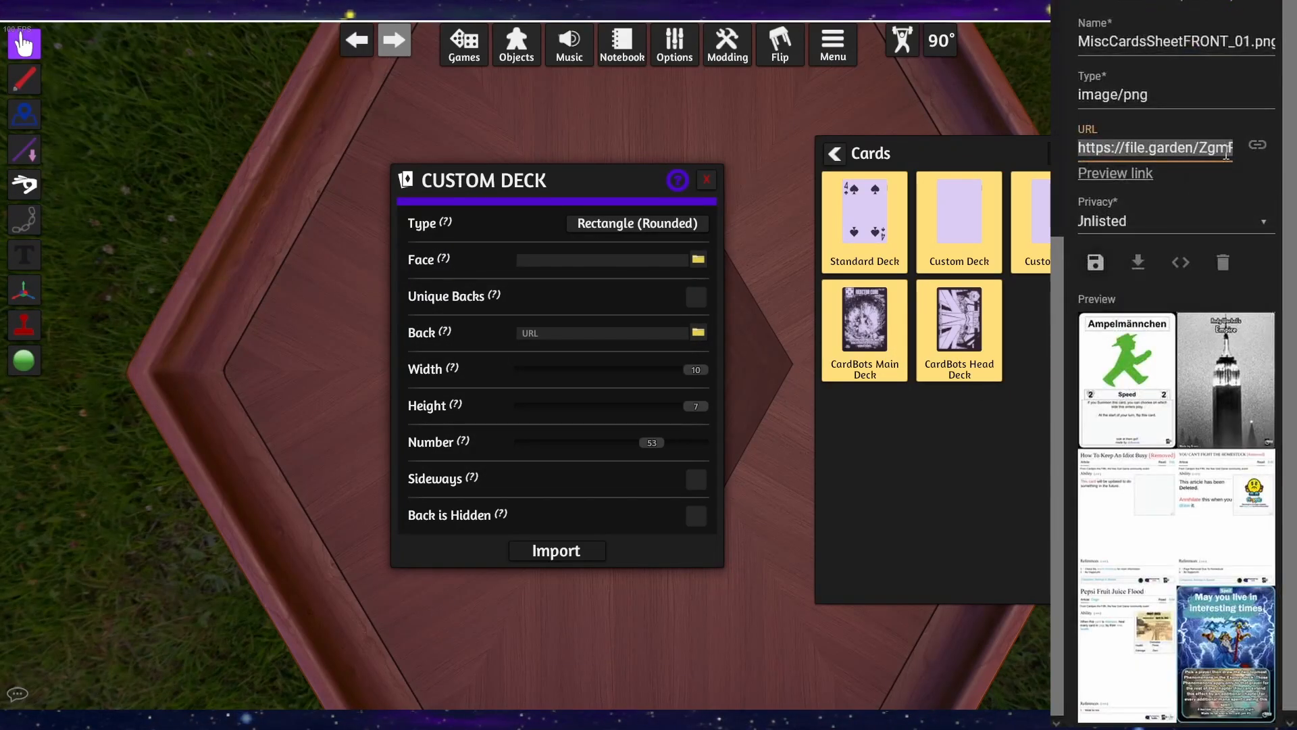
Use the File Garden URLs of MiscCardsSheetFRONT_01.png and MiscCardsSheetBACK_01.png as the custom deck's face and back in Tabletop Simulator
click(1261, 147)
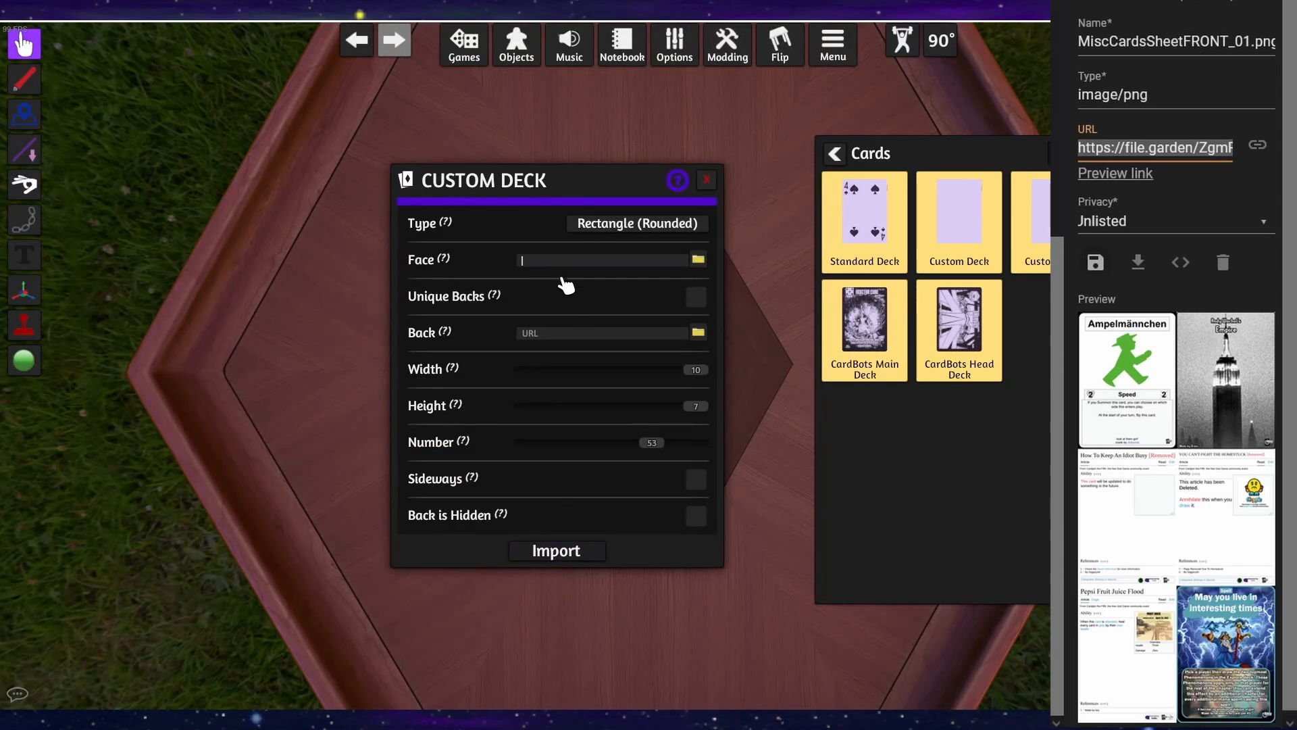
text(https://file.garden/ZgmRcuf9jVgn5c0Z/MiscCardsSheetFRONT_01.png)
click(550, 333)
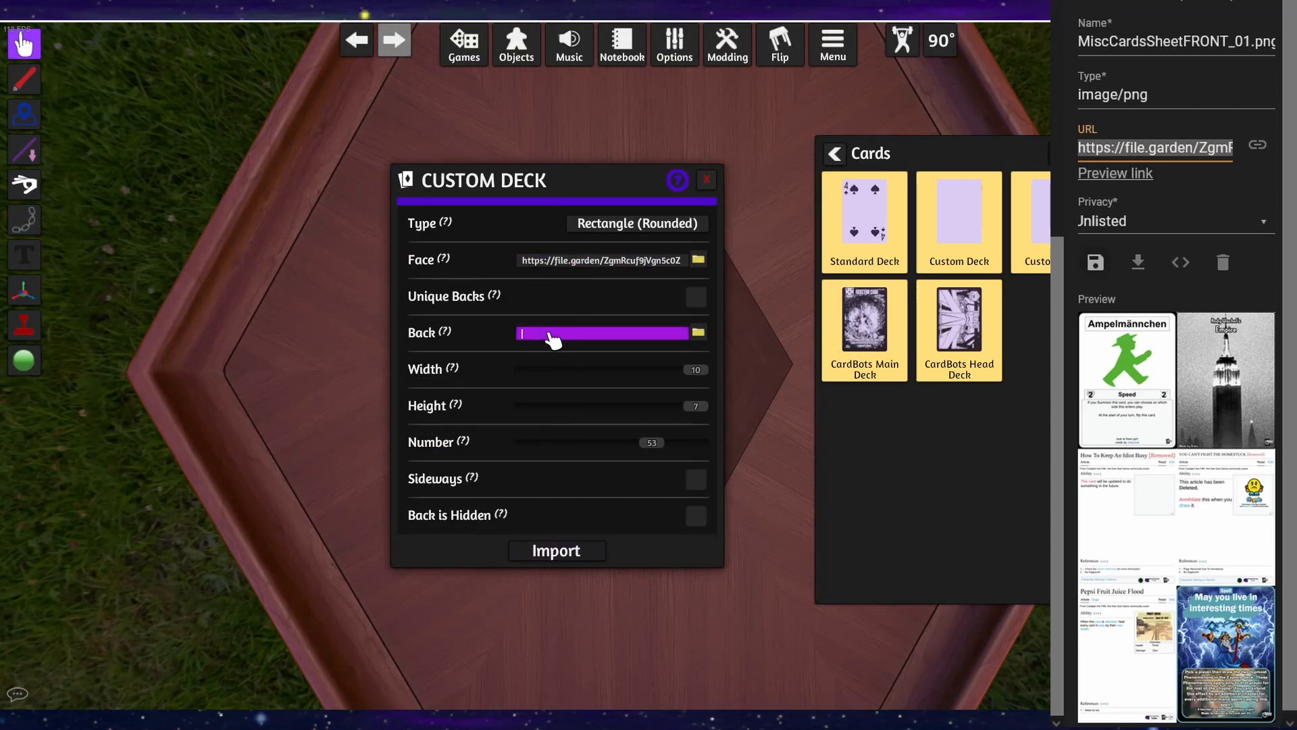
click(959, 250)
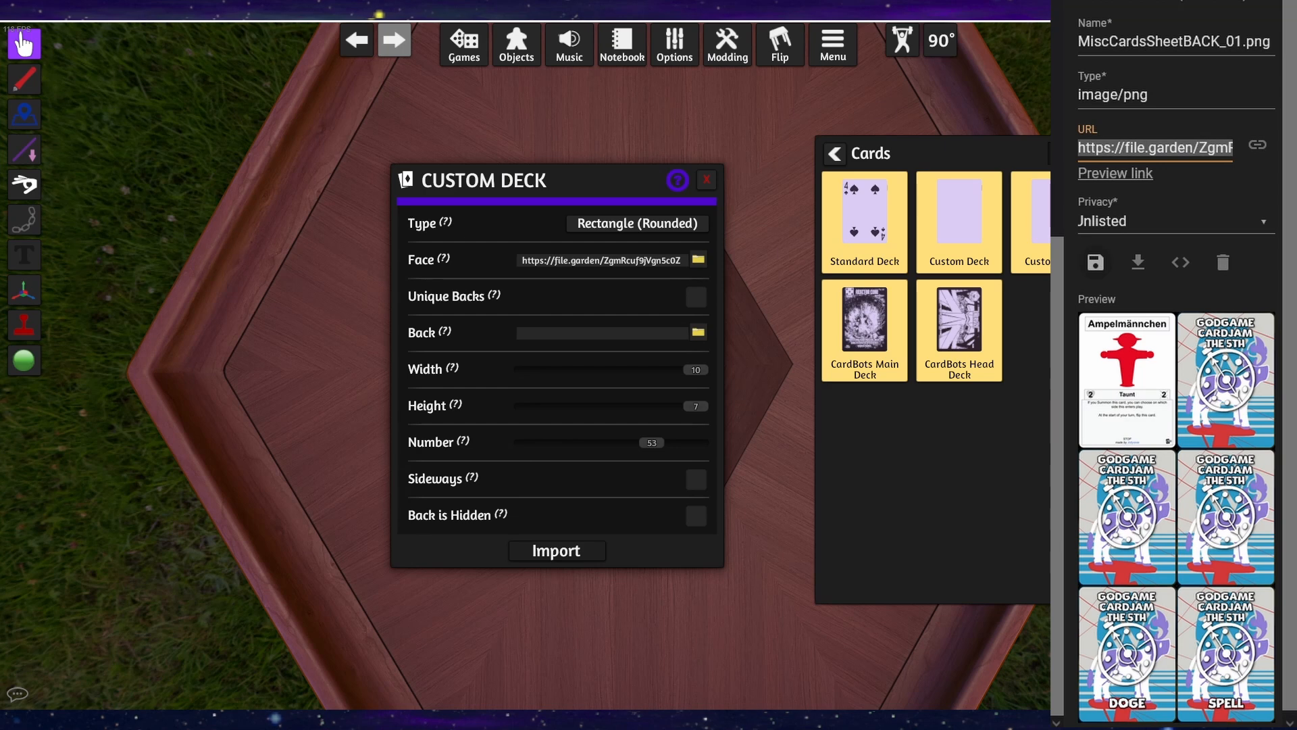
key(alt+Tab)
text(https://file.garden/ZgmRcuf9jVgn5c0Z/MiscCardsSheetBACK_01.png)
Set the deck to width 2, height 3 and number 6, enable Back is Hidden and Unique Backs, and import it
drag(703, 370, 538, 377)
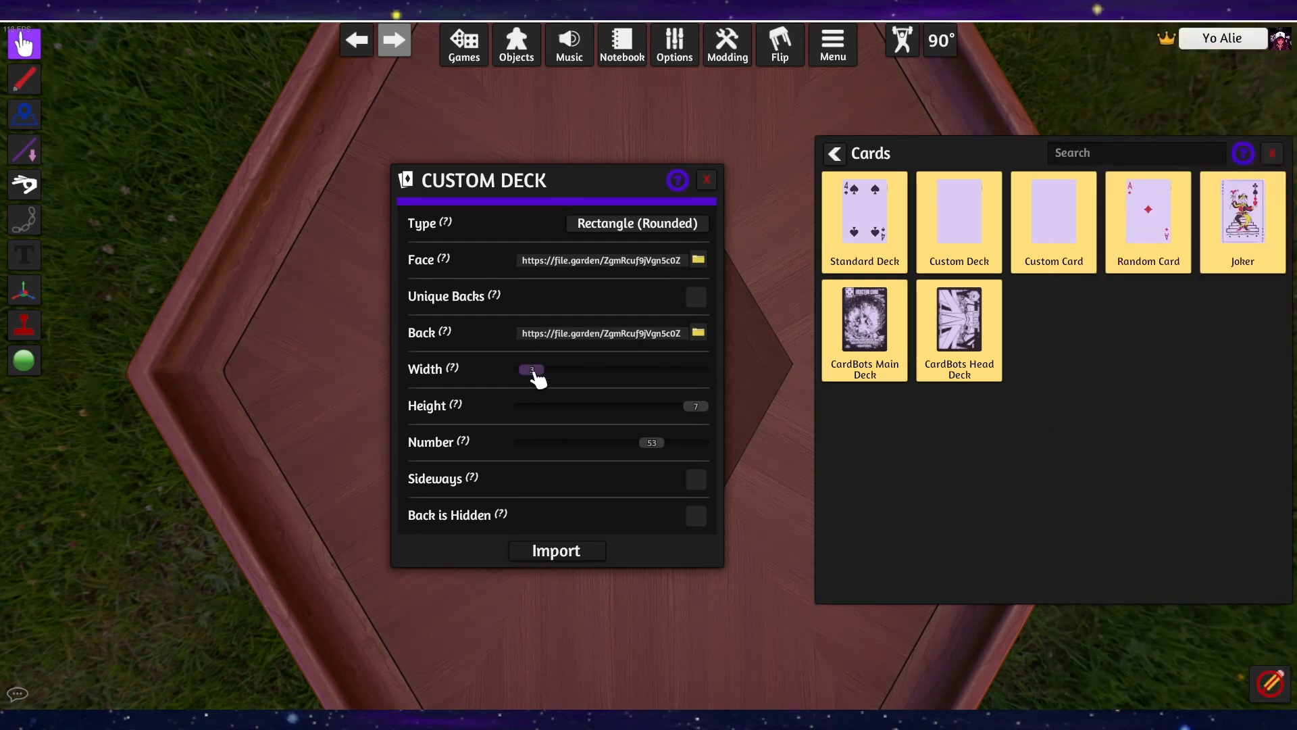
drag(532, 481, 535, 481)
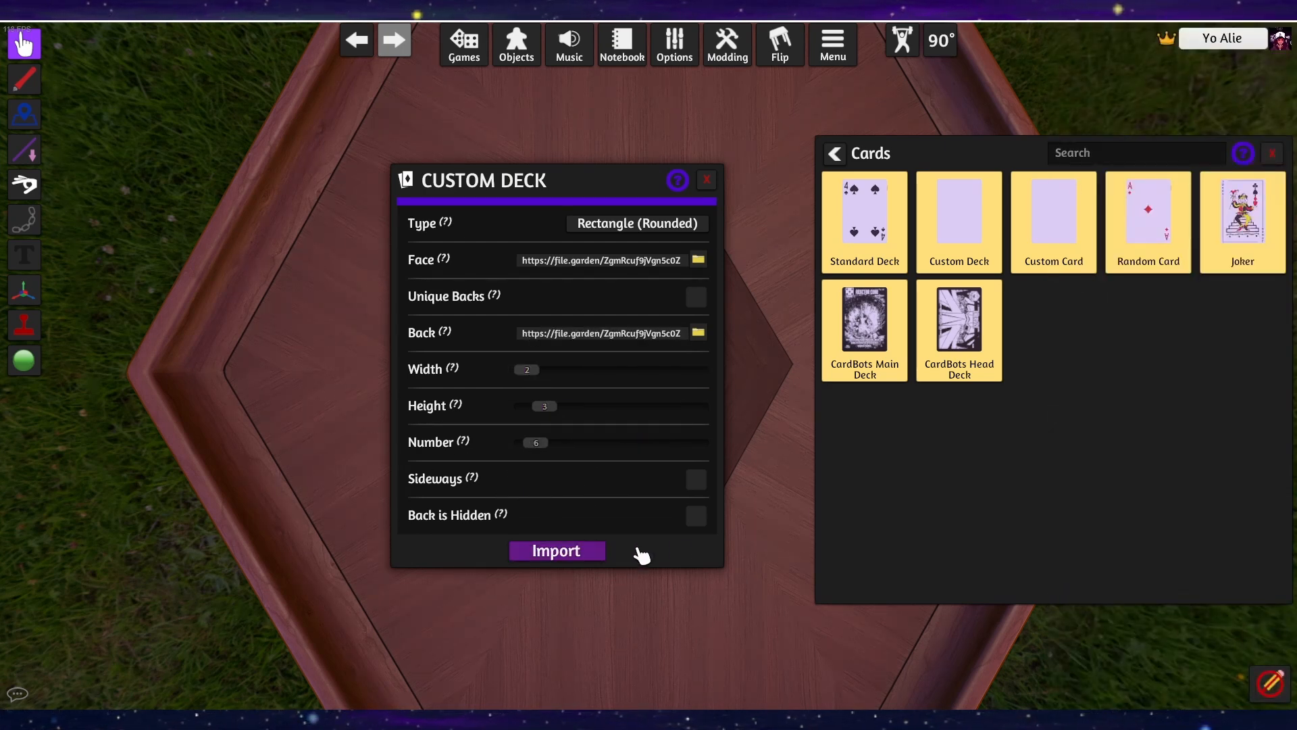
click(696, 516)
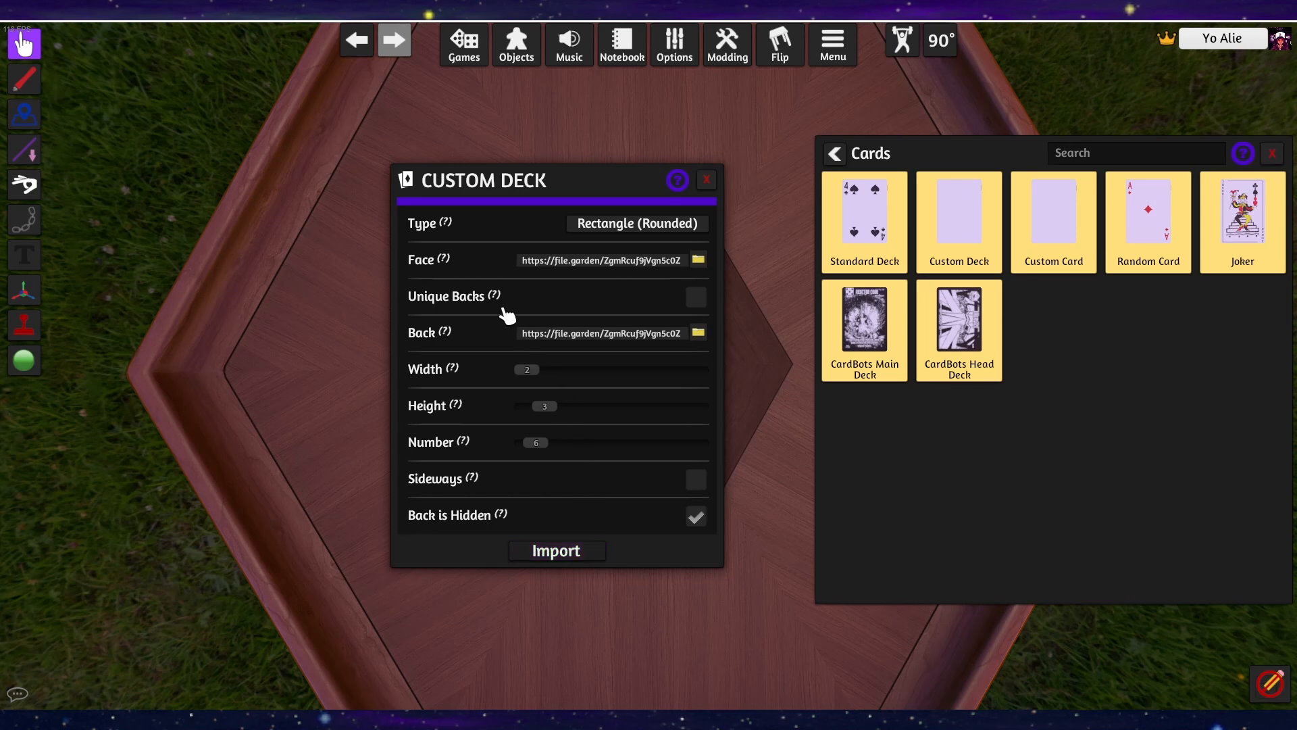
mouse_move(503, 307)
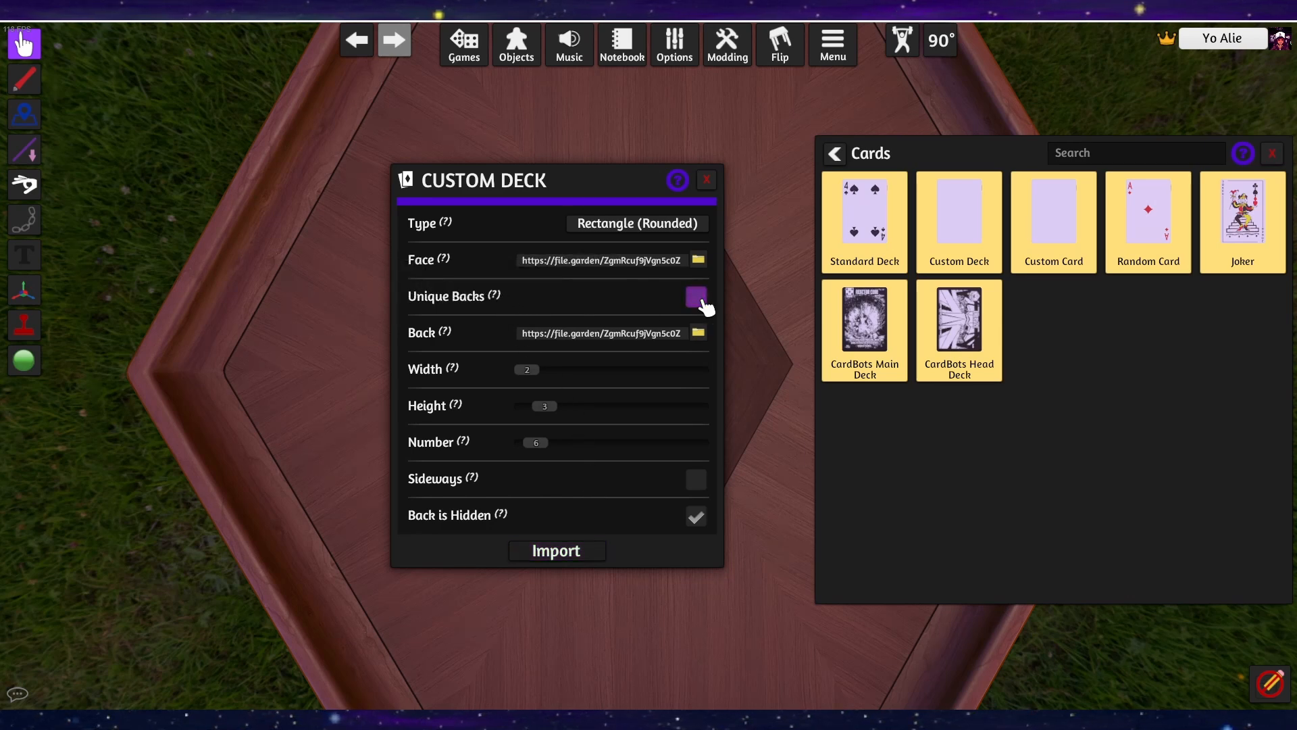
click(570, 551)
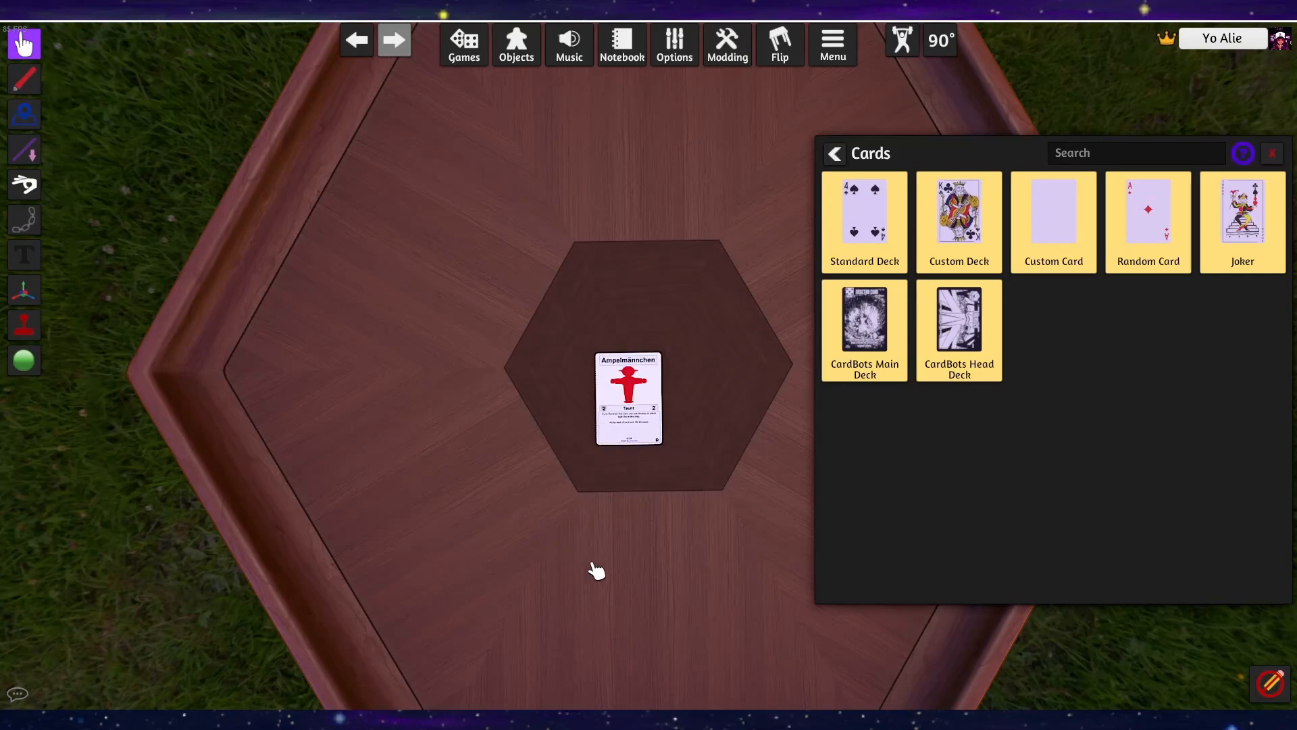
Flip the imported deck and lay May you live in interesting times, Pepsi Fruit Juice Flood and a third card beside it, checking both sides
scroll(740, 439, up, 3)
scroll(740, 439, up, 3)
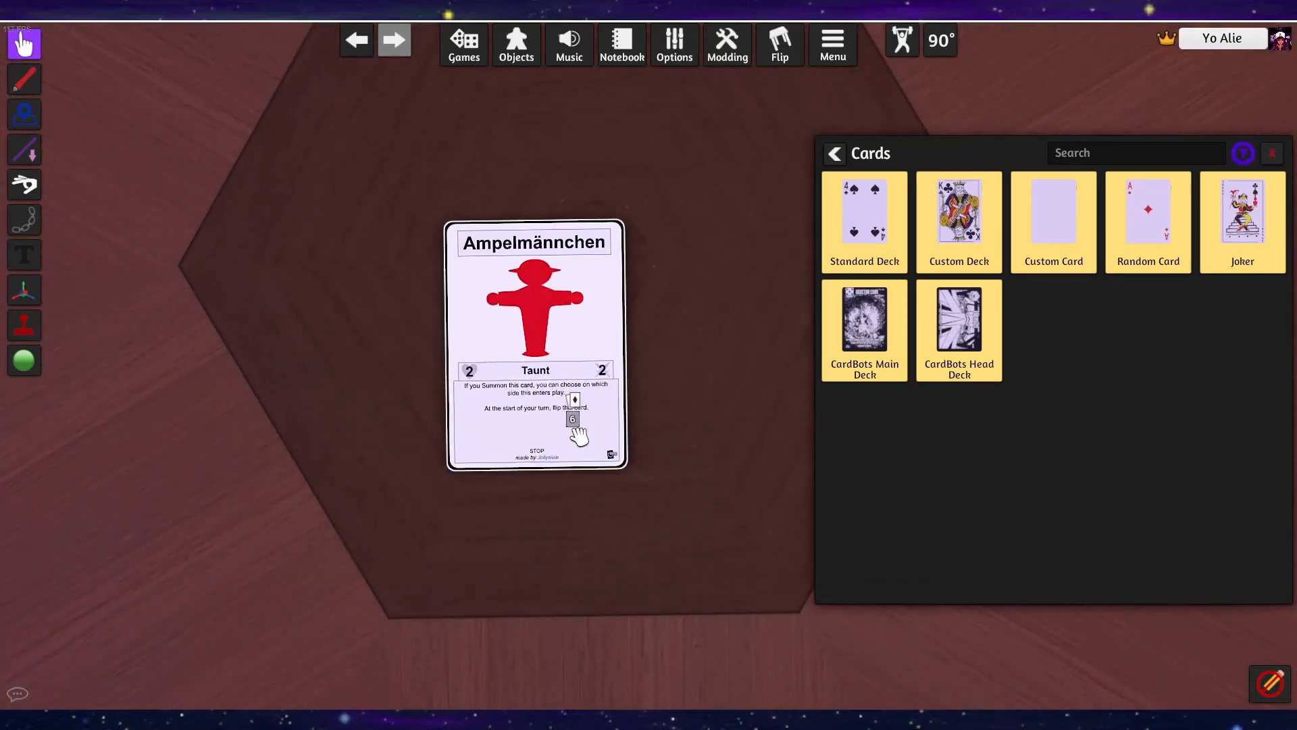
mouse_move(451, 432)
mouse_down()
mouse_move(353, 428)
mouse_move(472, 419)
mouse_up()
key(f)
drag(574, 399, 304, 355)
key(f)
key(f)
drag(520, 365, 716, 358)
key(f)
key(f)
key(f)
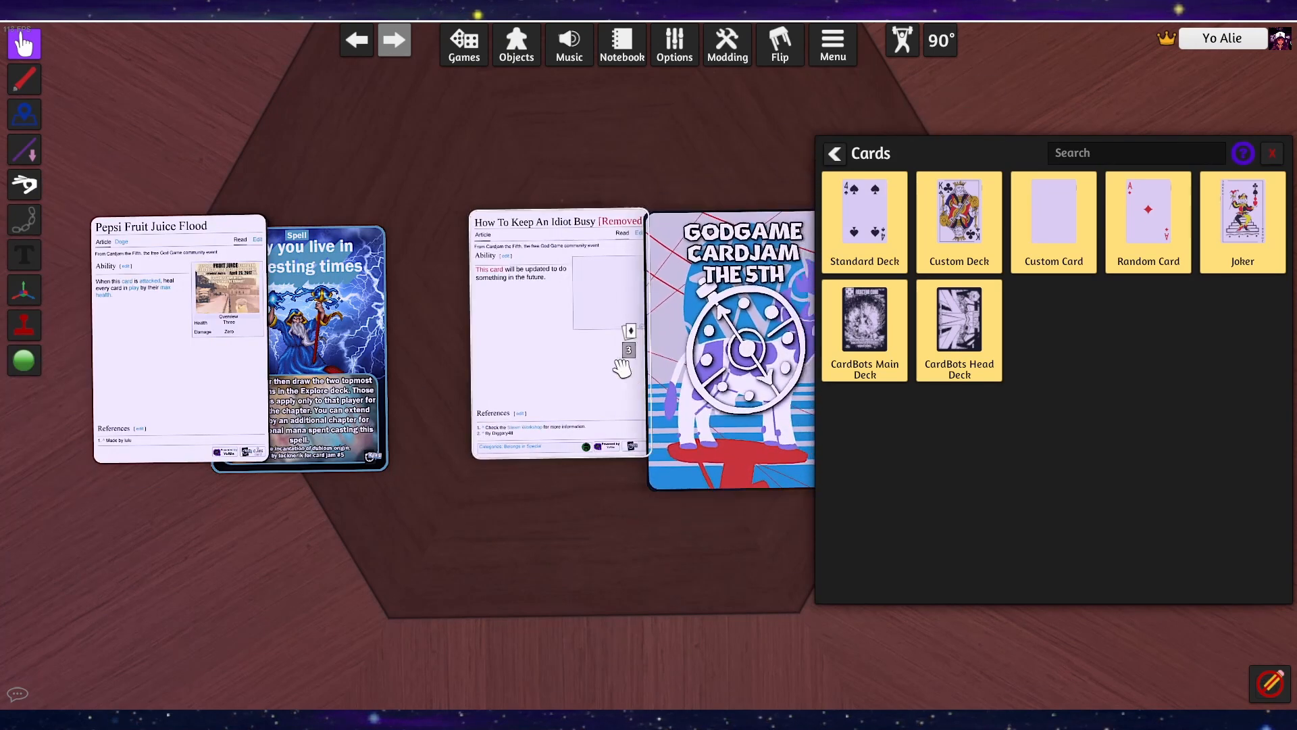
Move How To Keep An Idiot Busy above the remaining Ampelmännchen card and Andy Warhol's Empire below it, flipping both face down
drag(622, 362, 417, 122)
key(f)
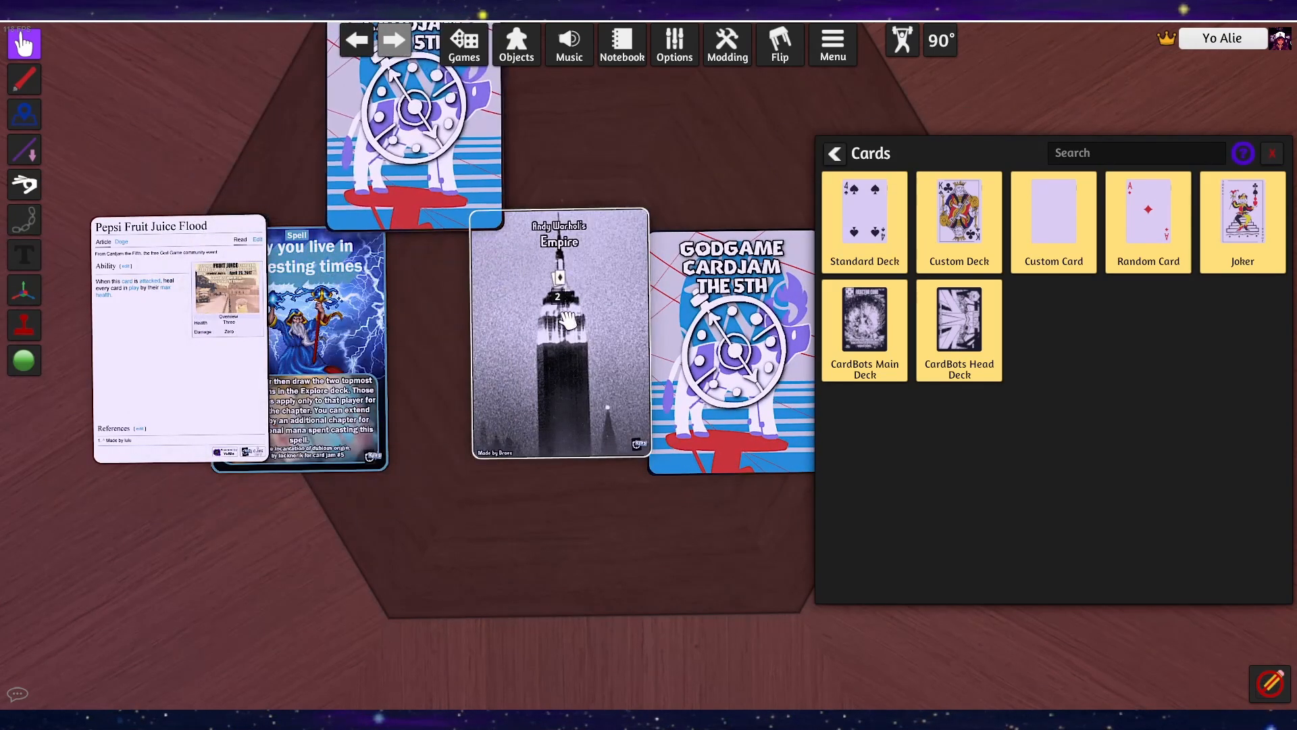
scroll(611, 368, down, 3)
key(f)
drag(612, 369, 509, 548)
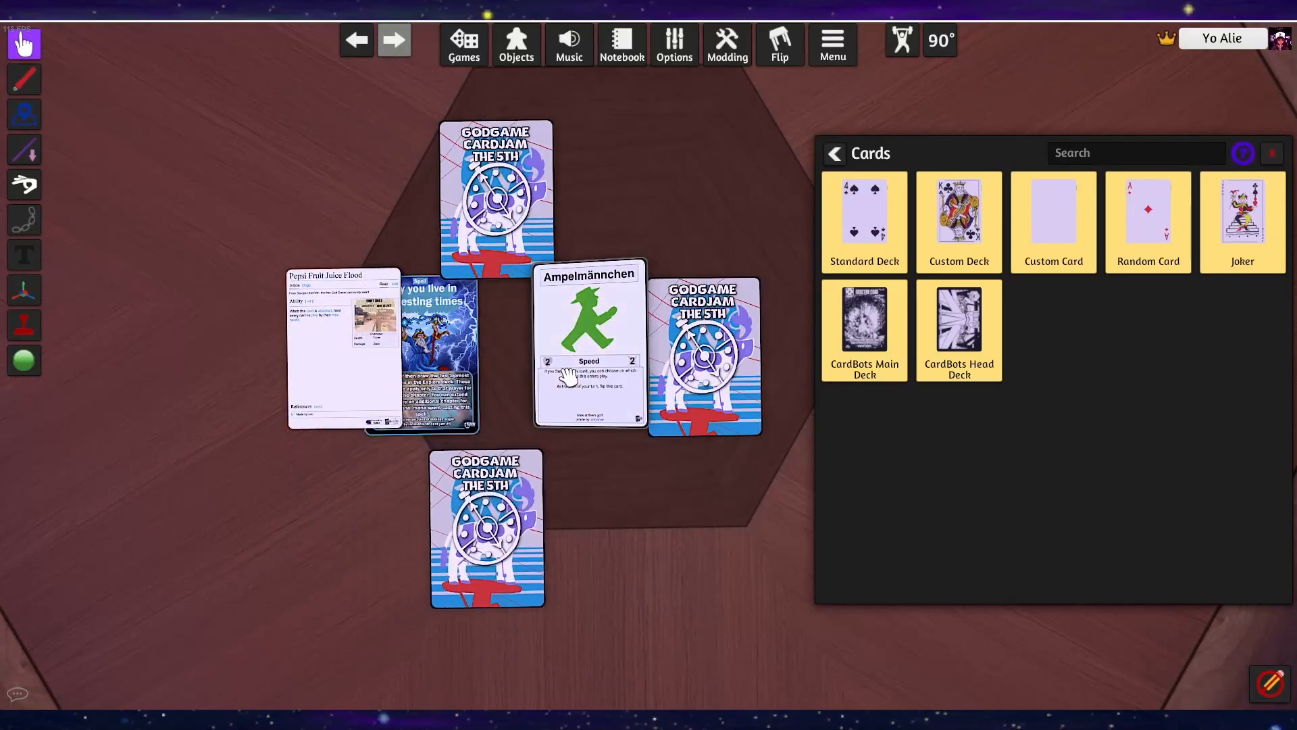
drag(567, 375, 571, 378)
scroll(581, 453, down, 3)
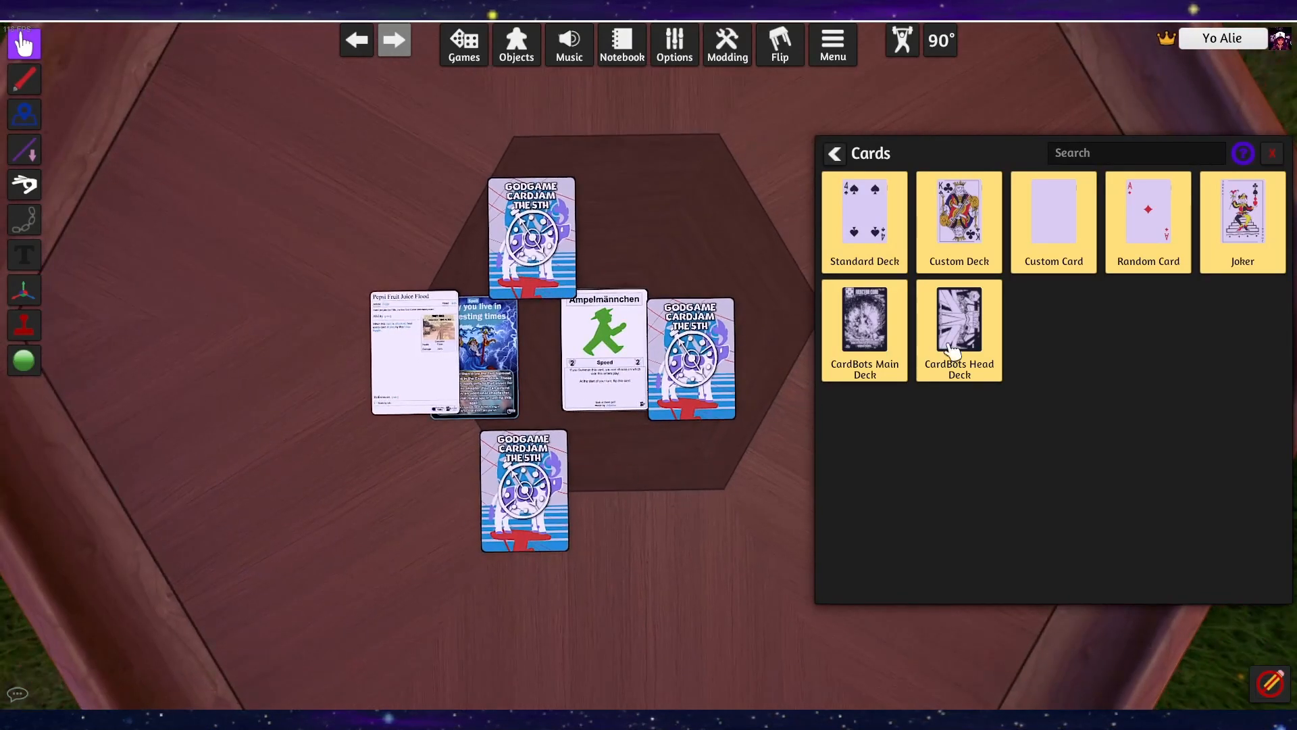
Close the Cards object list and move the face-down card beside Ampelmännchen to the player's own hand area at the table edge
click(1271, 155)
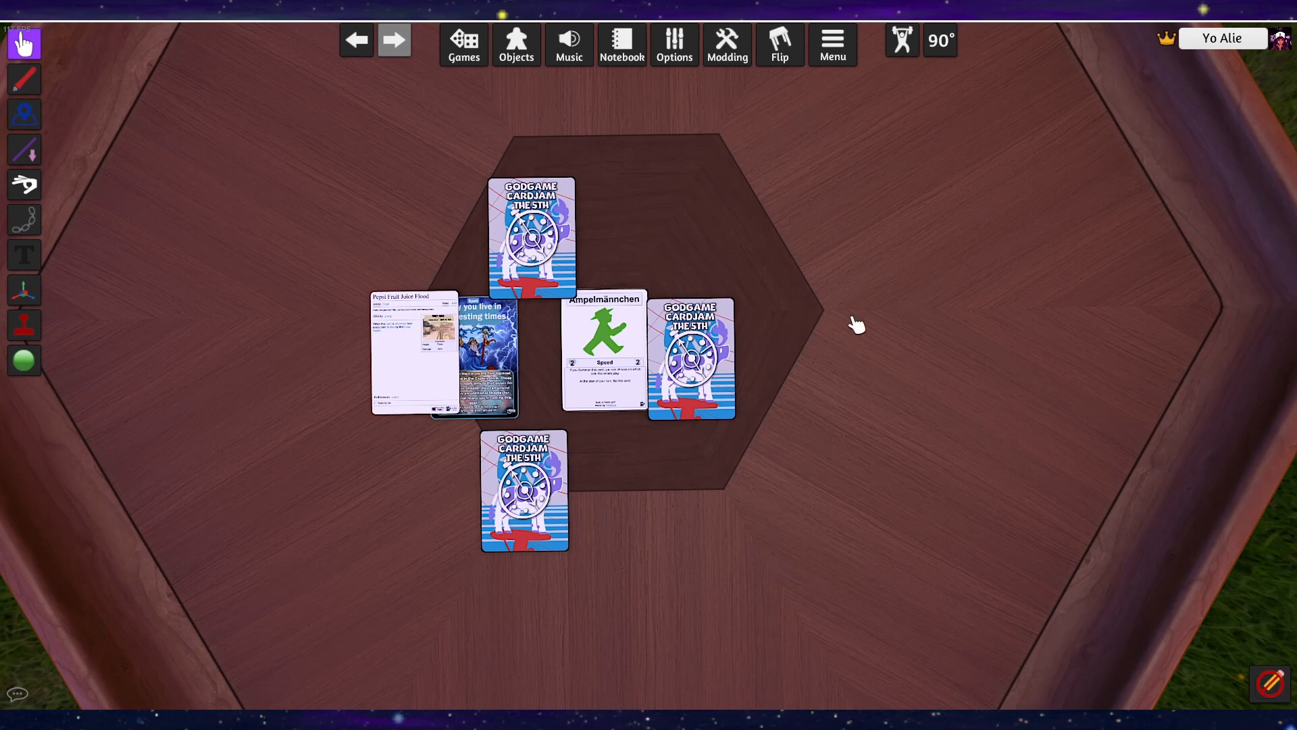
scroll(856, 326, down, 5)
drag(676, 363, 688, 631)
drag(764, 583, 739, 516)
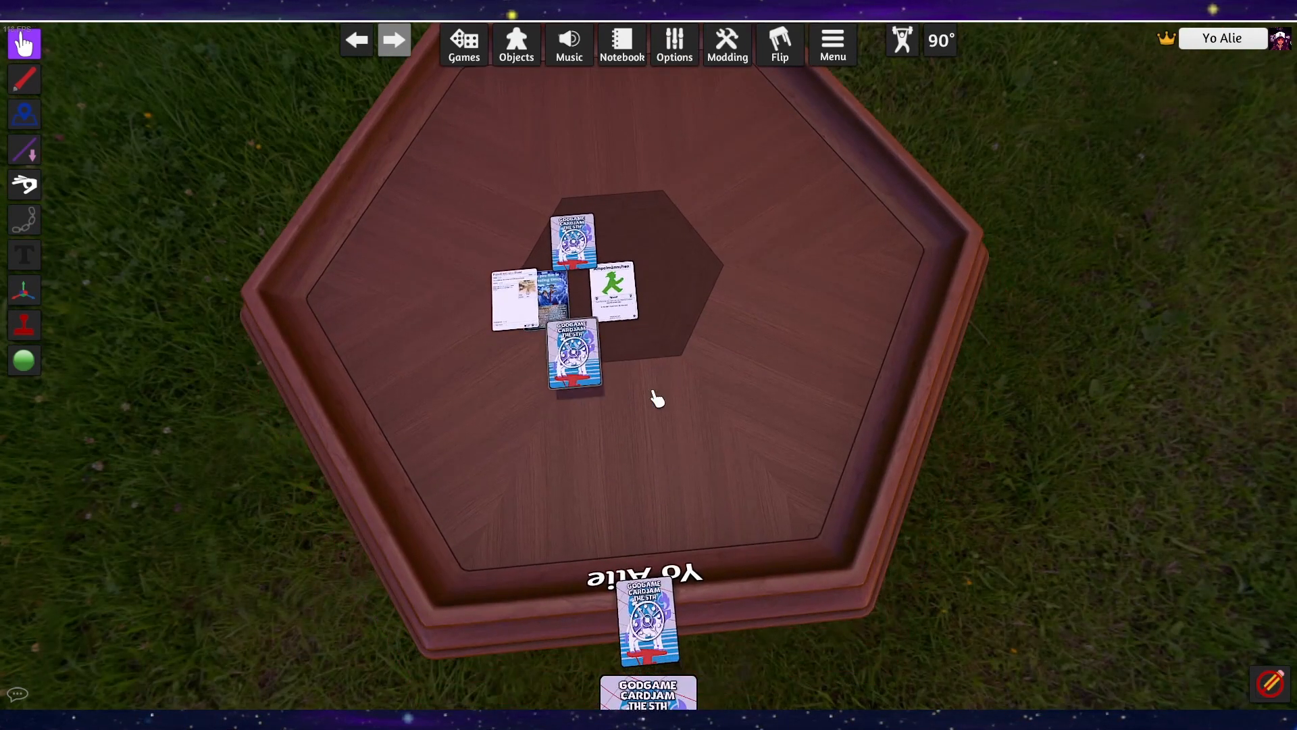
Distribute Andy Warhol's Empire, Ampelmännchen, Pepsi Fruit Juice Flood and May you live in interesting times to four other seats around the table
drag(574, 368, 889, 412)
drag(627, 316, 345, 433)
drag(508, 297, 338, 191)
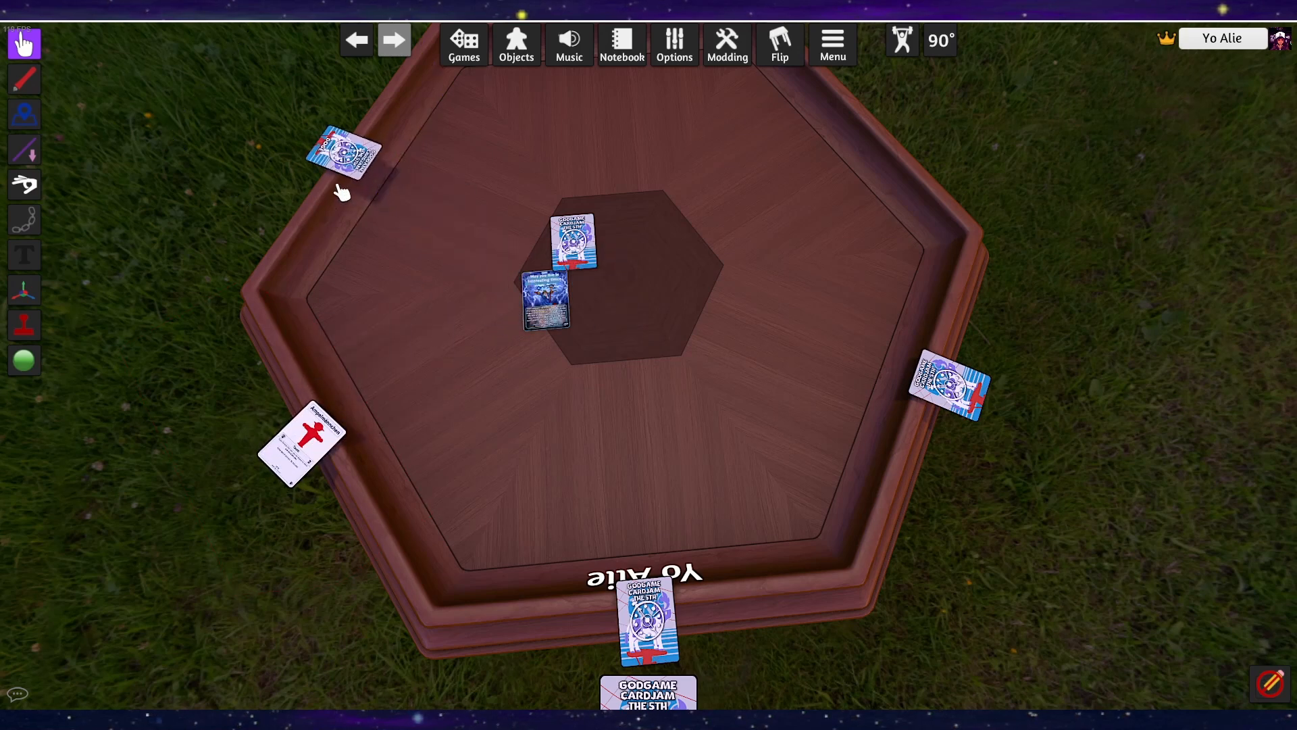
drag(544, 312, 816, 172)
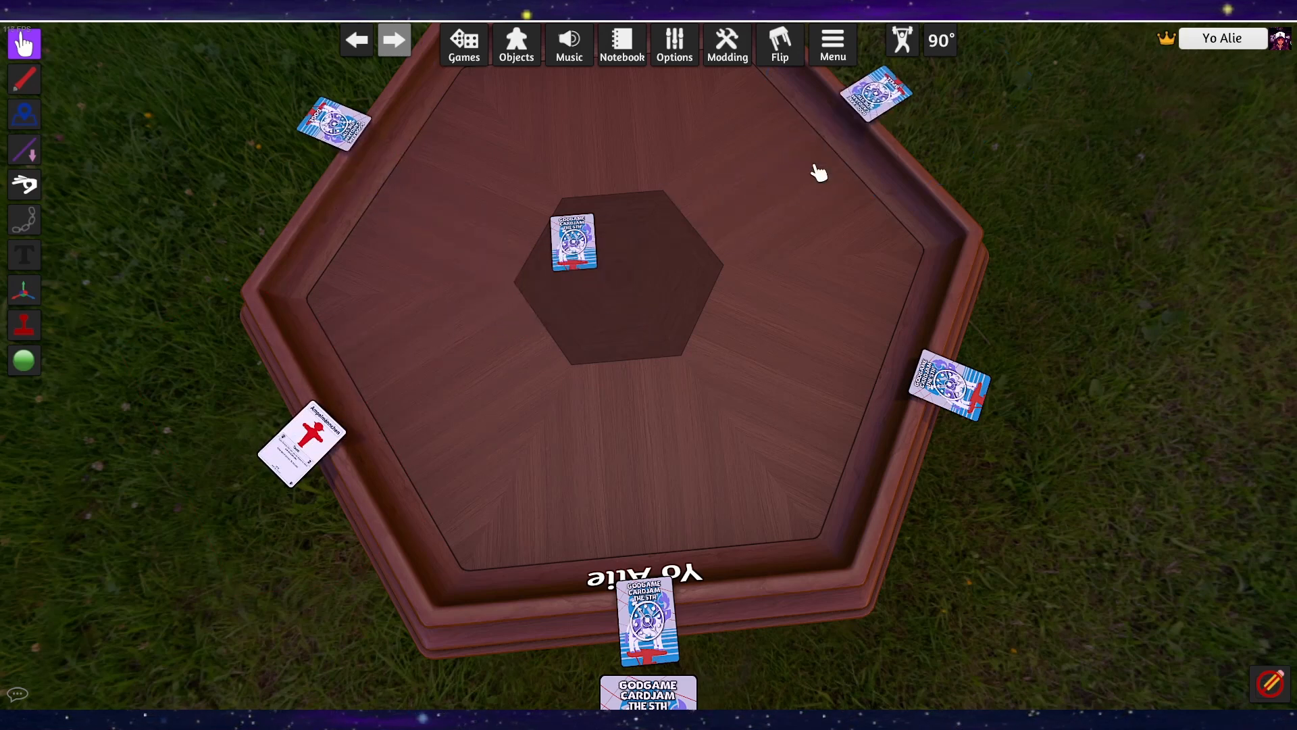
scroll(786, 189, down, 4)
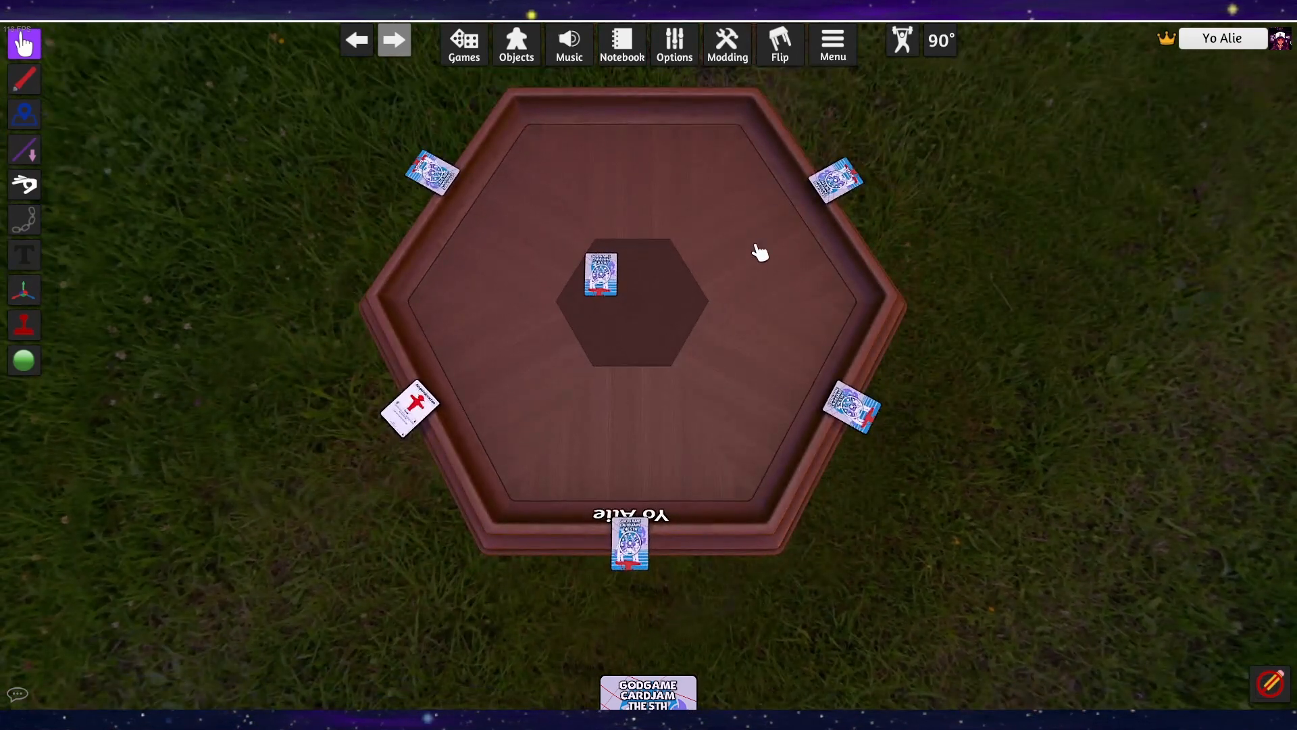